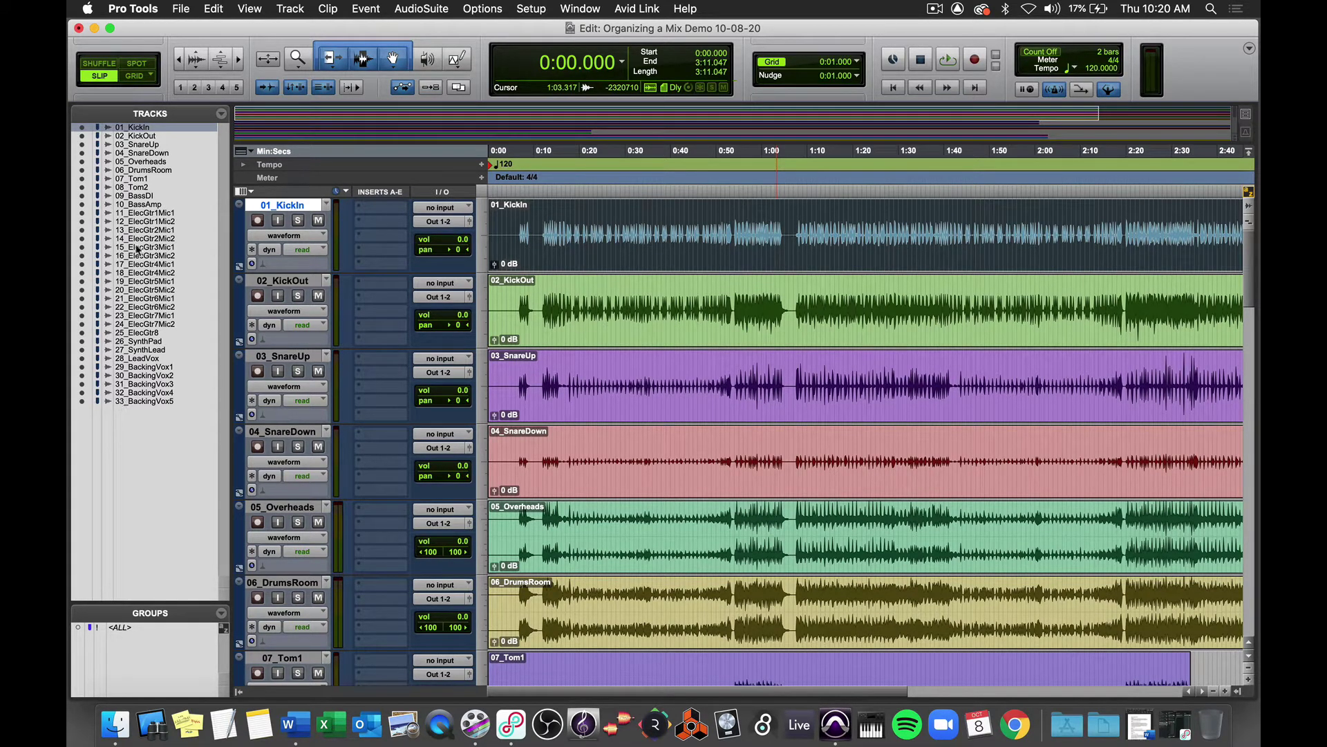
- Review the drum tracks one by one from 02_KickOut through 08_Tom2, comparing the overheads and room recordings
click(136, 137)
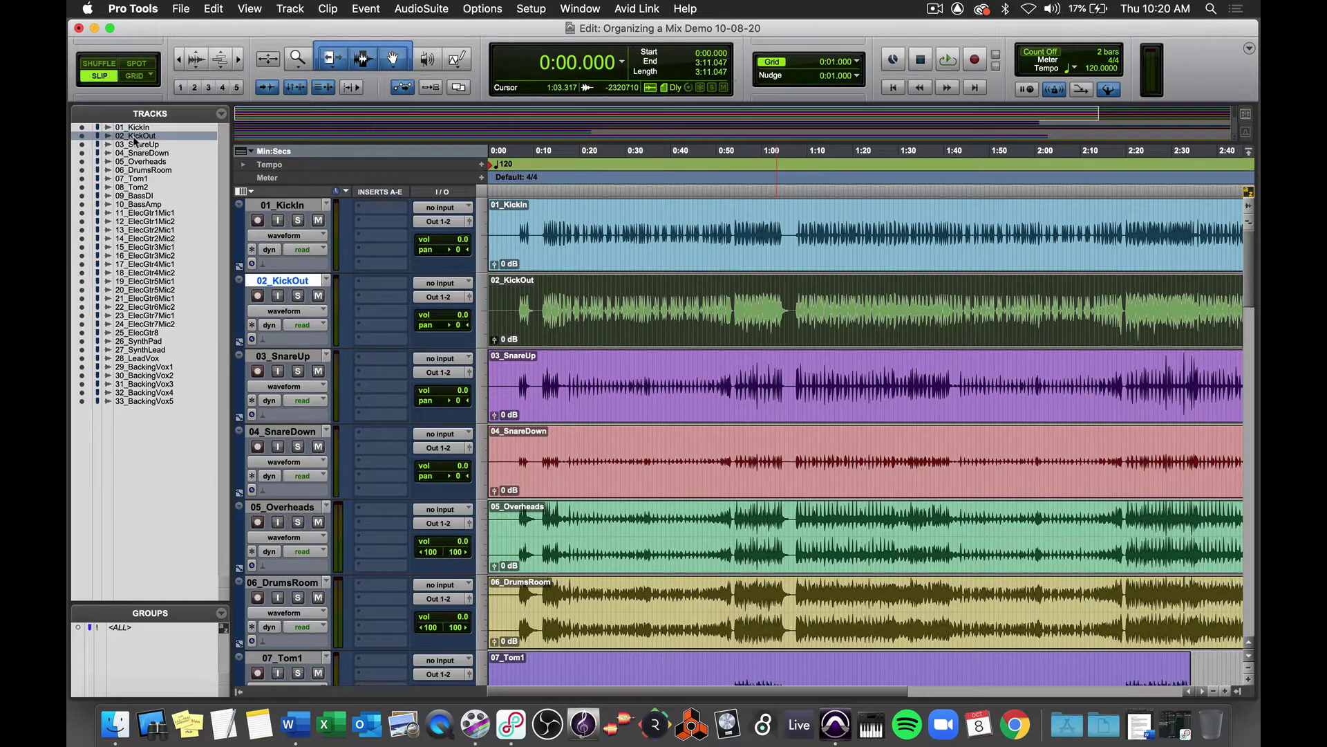
click(136, 145)
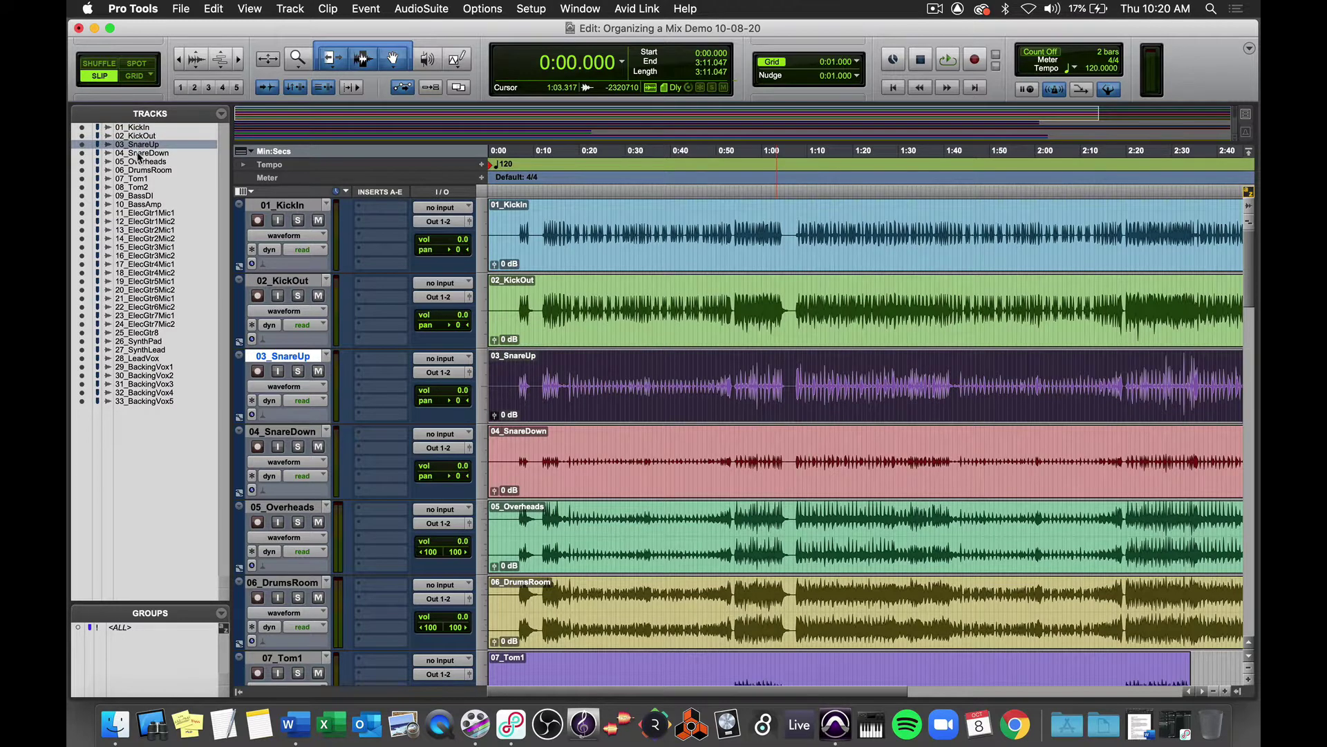
click(139, 152)
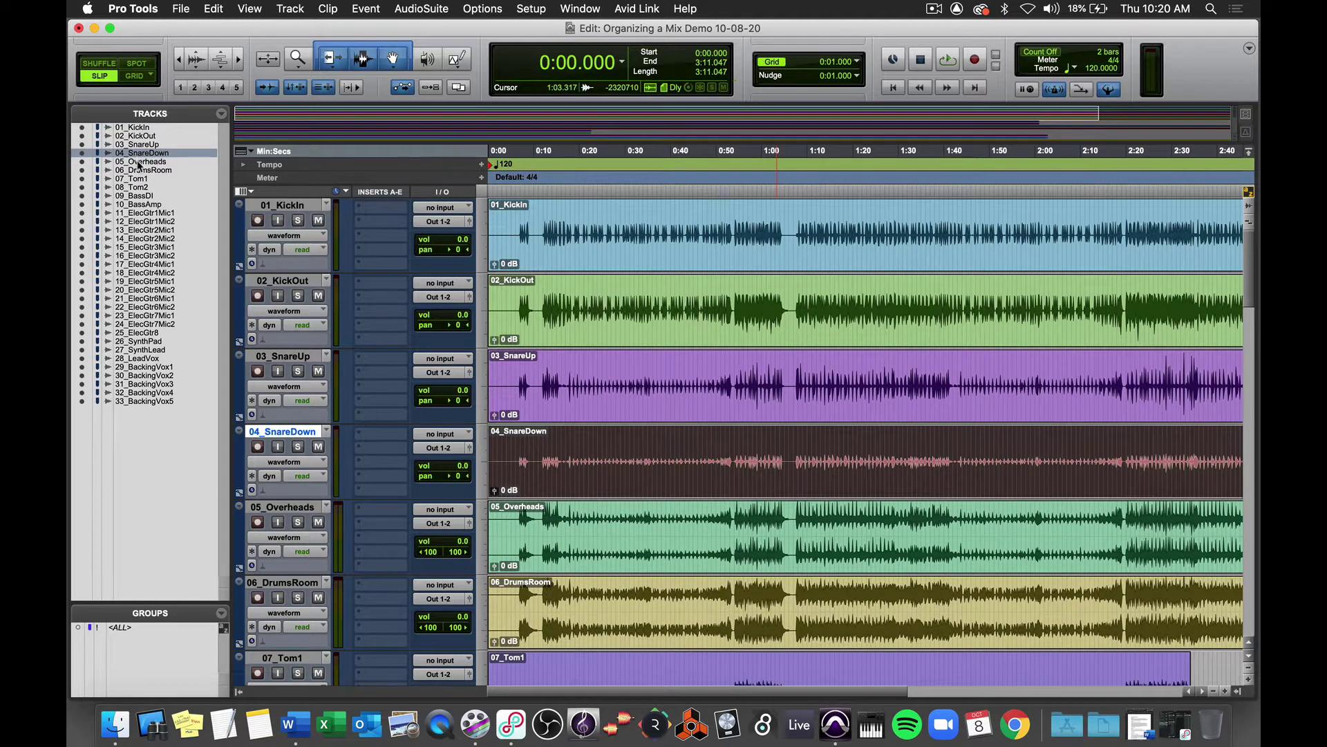
click(138, 161)
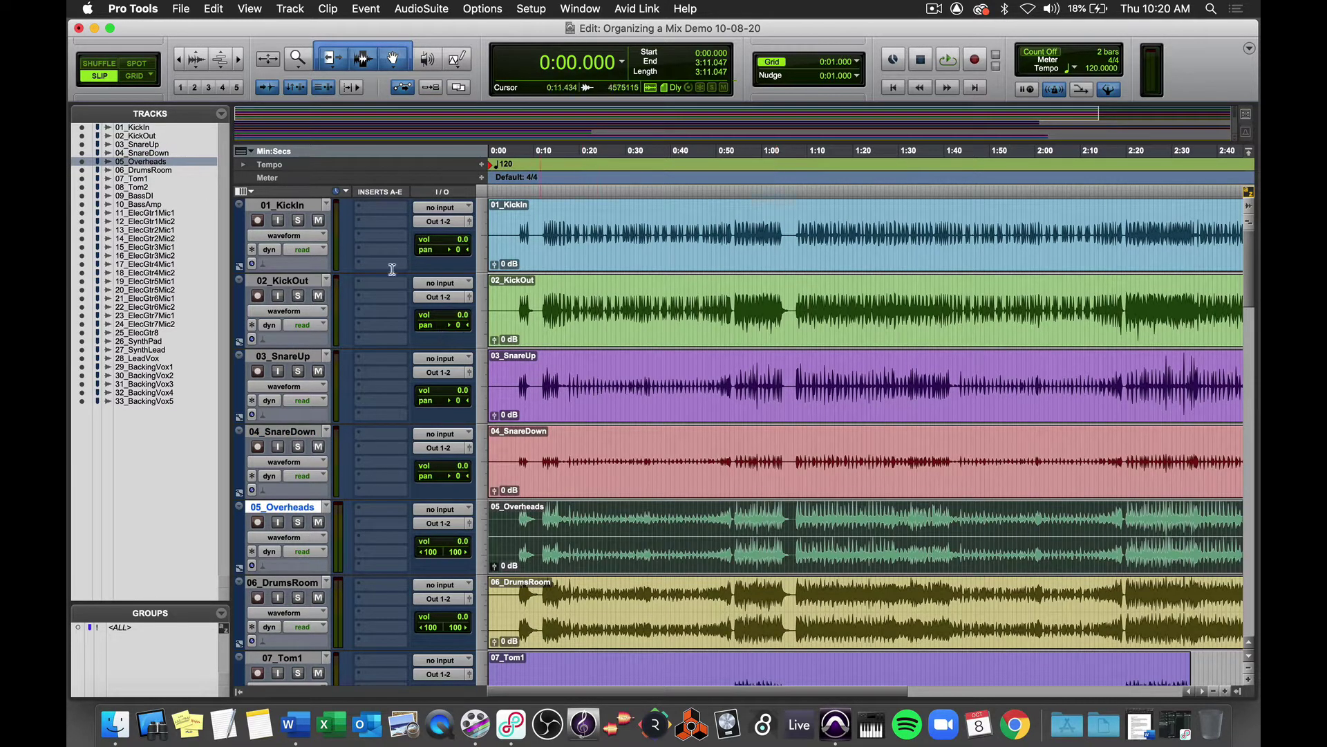
click(149, 170)
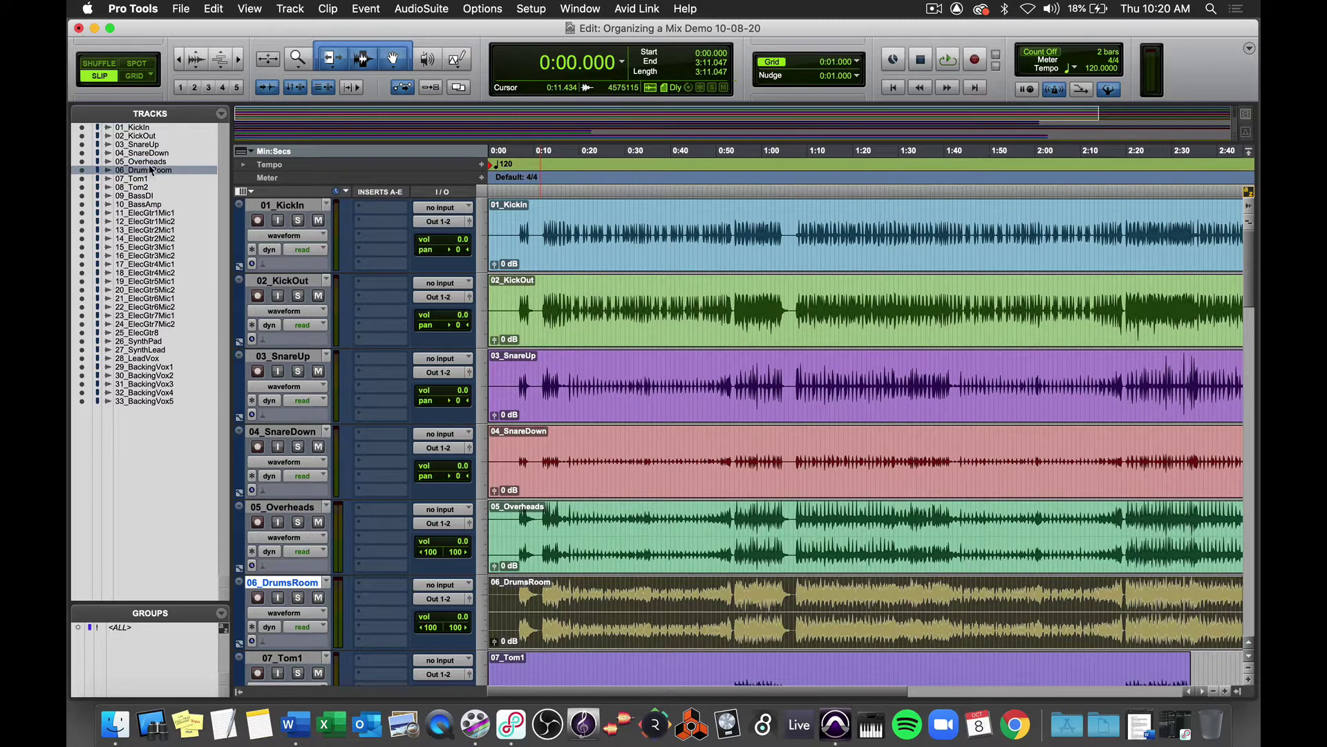
click(149, 162)
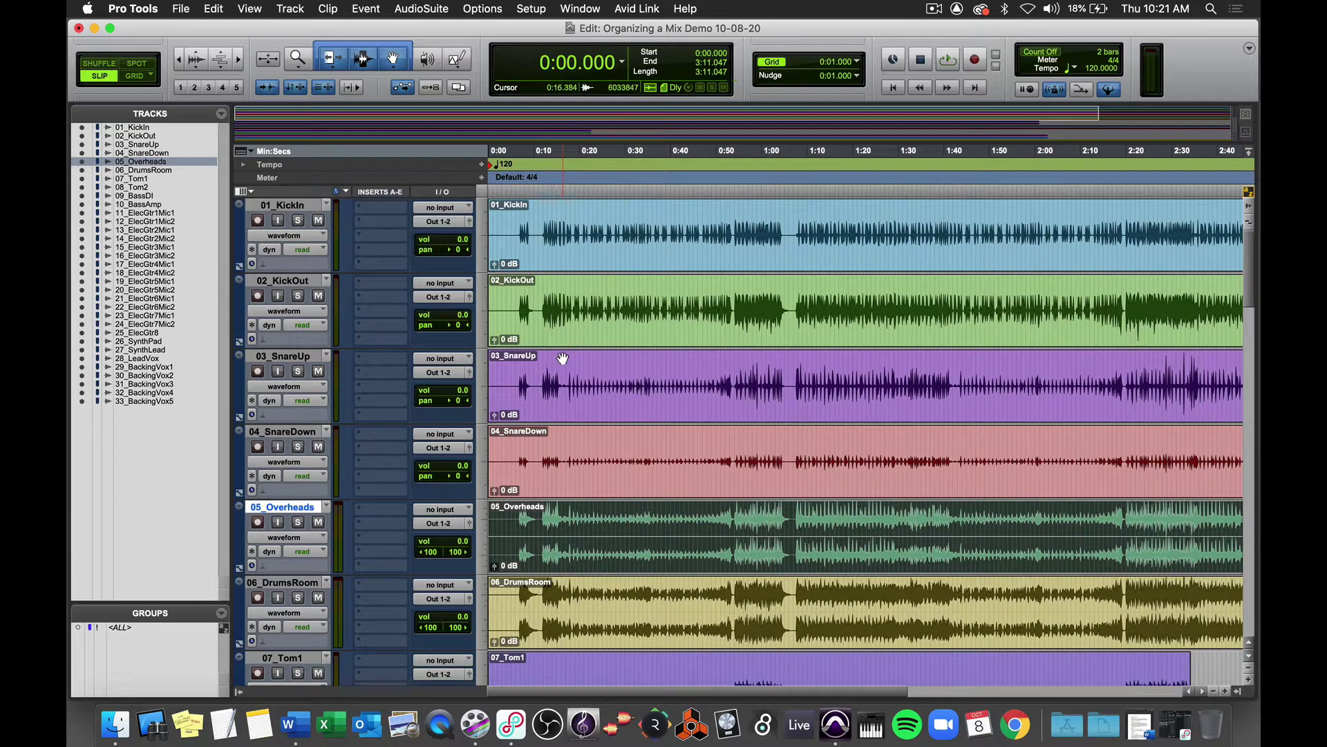
click(157, 170)
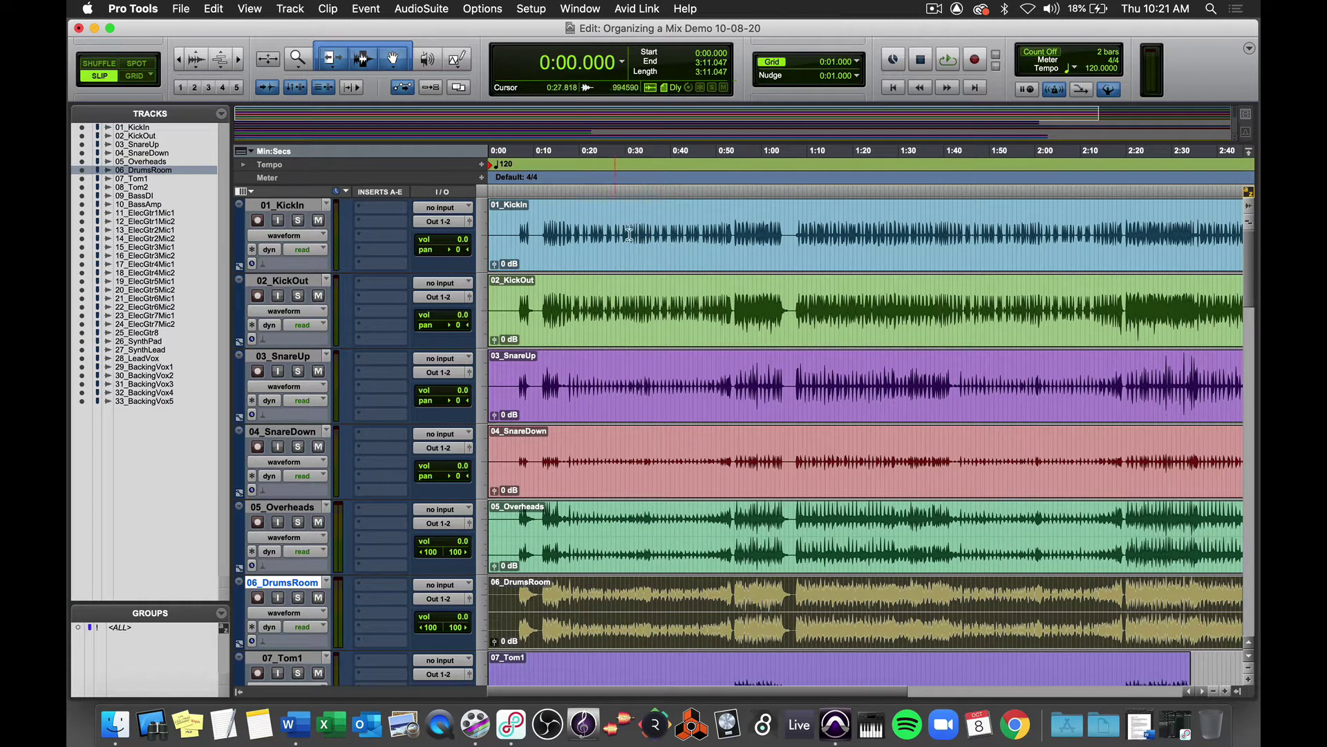
scroll(718, 336, down, 2)
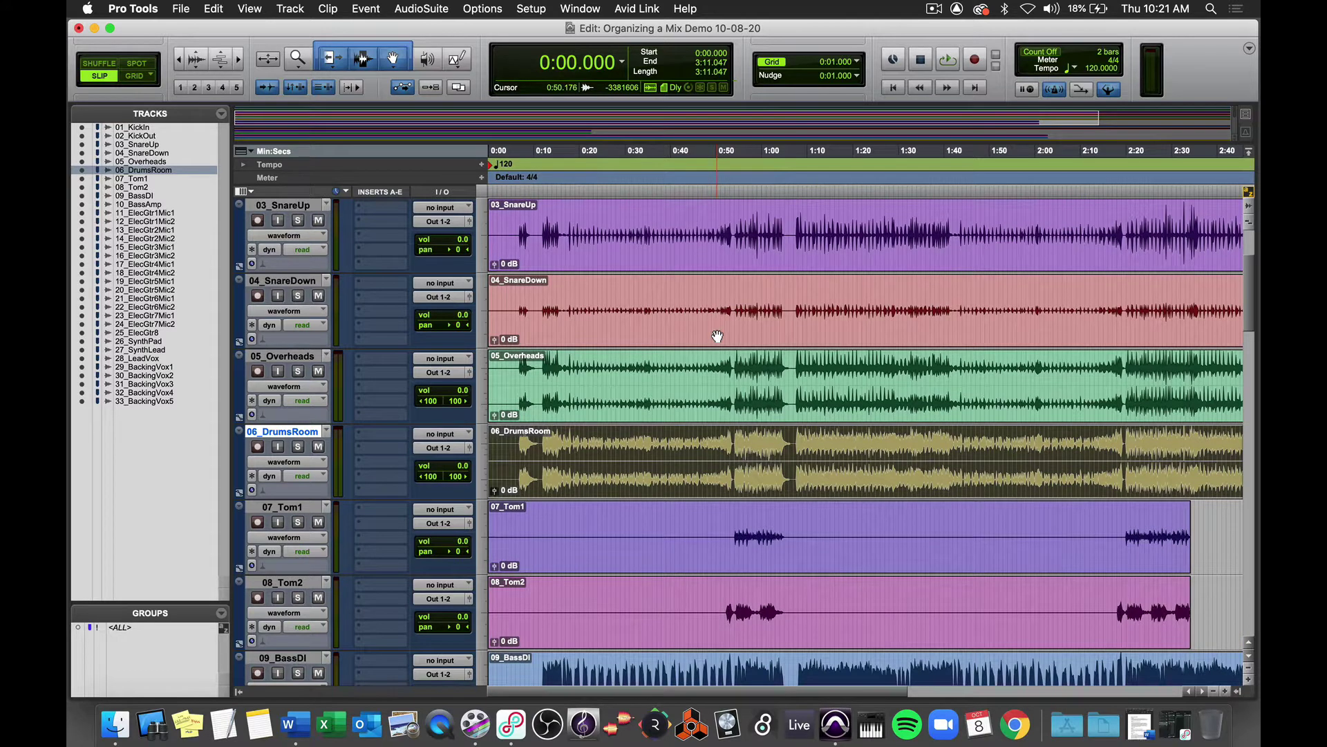
click(655, 400)
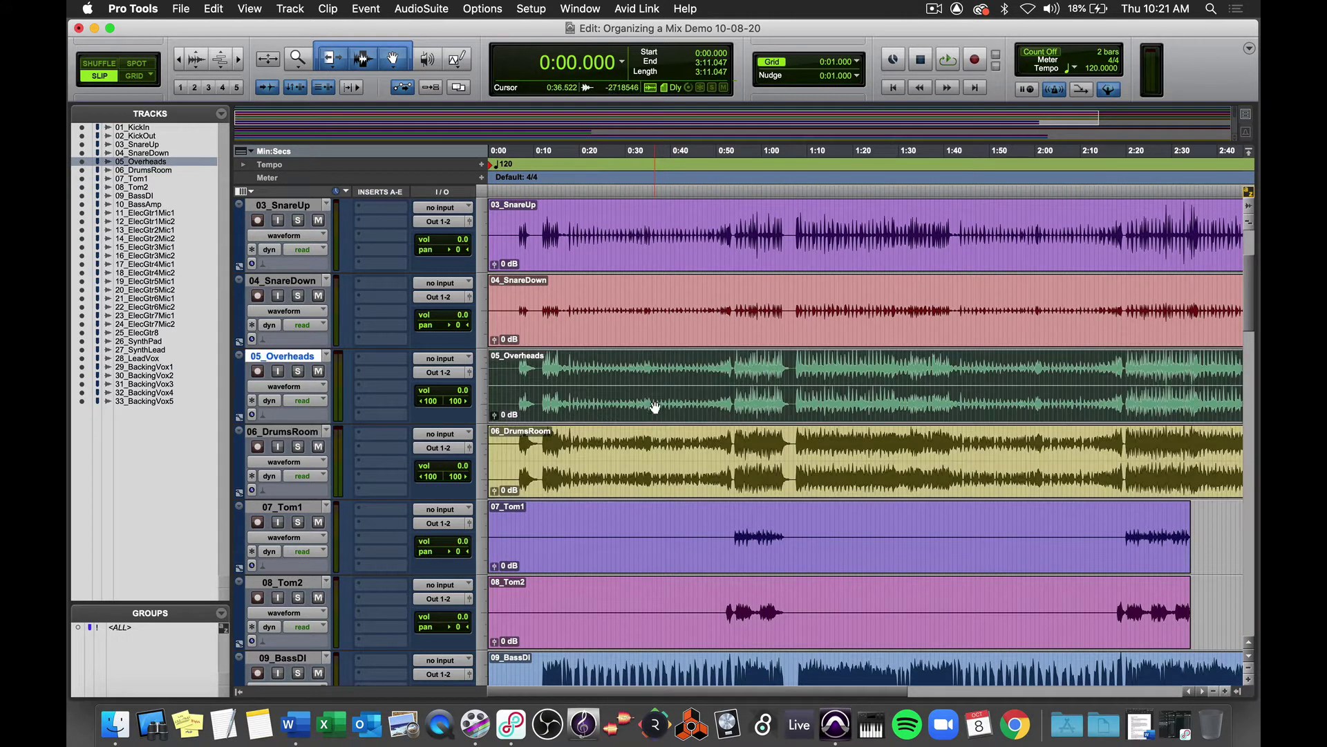
click(649, 482)
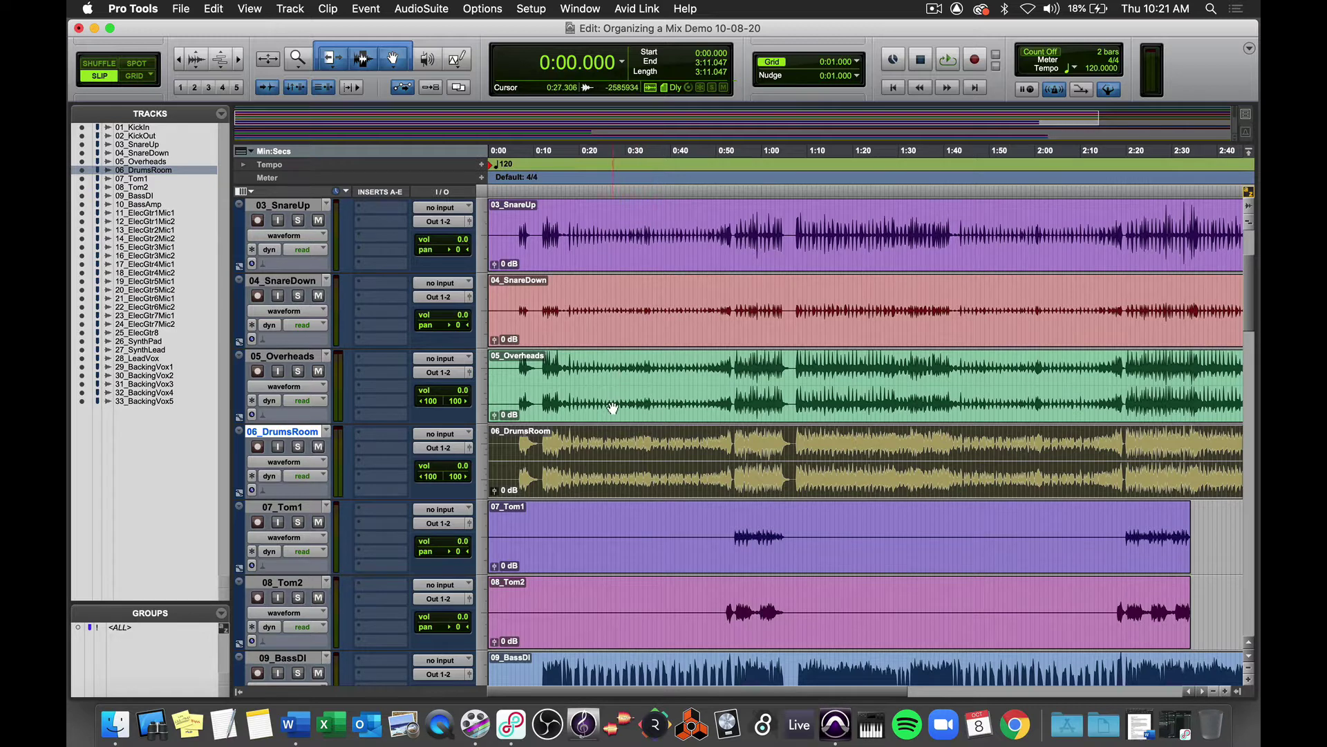
click(142, 179)
click(143, 188)
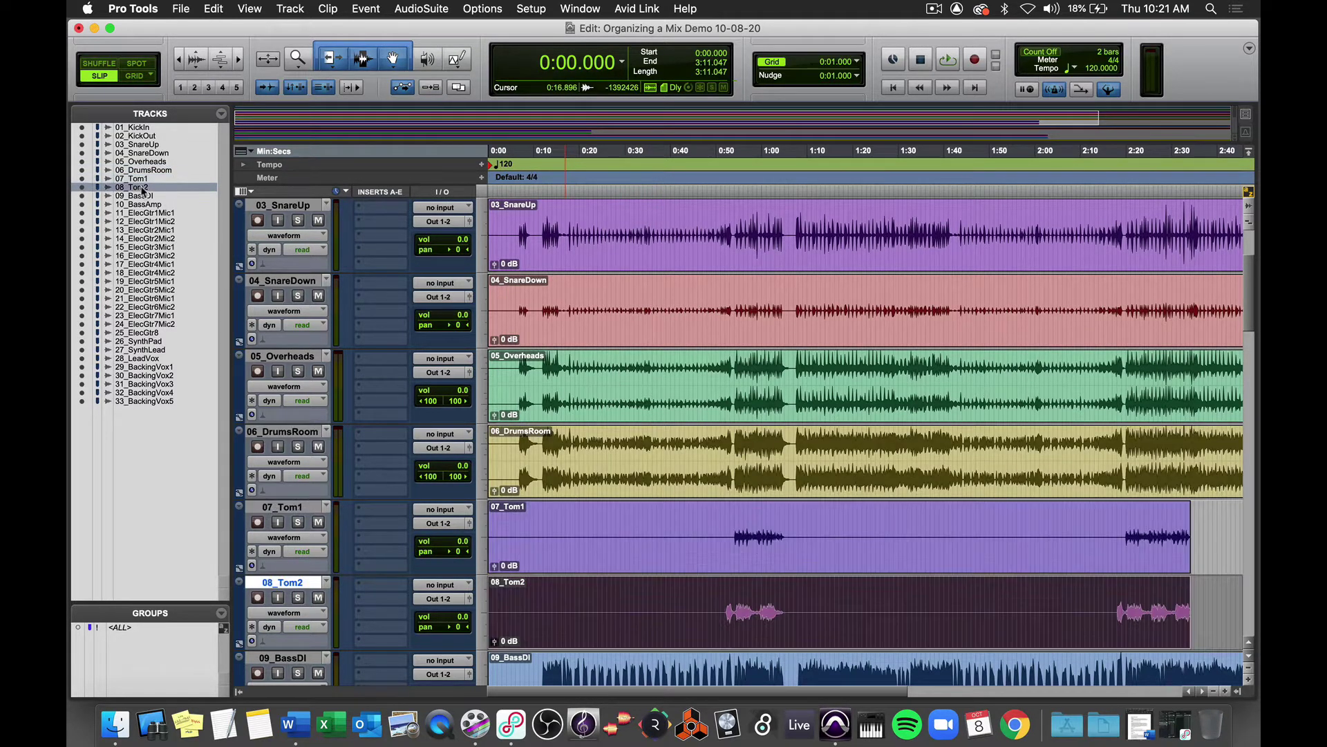
- Review the 09_BassDI and 10_BassAmp tracks and the electric guitar tracks from 11_ElecGtr1Mic1 to 25_ElecGtr8
scroll(613, 355, down, 10)
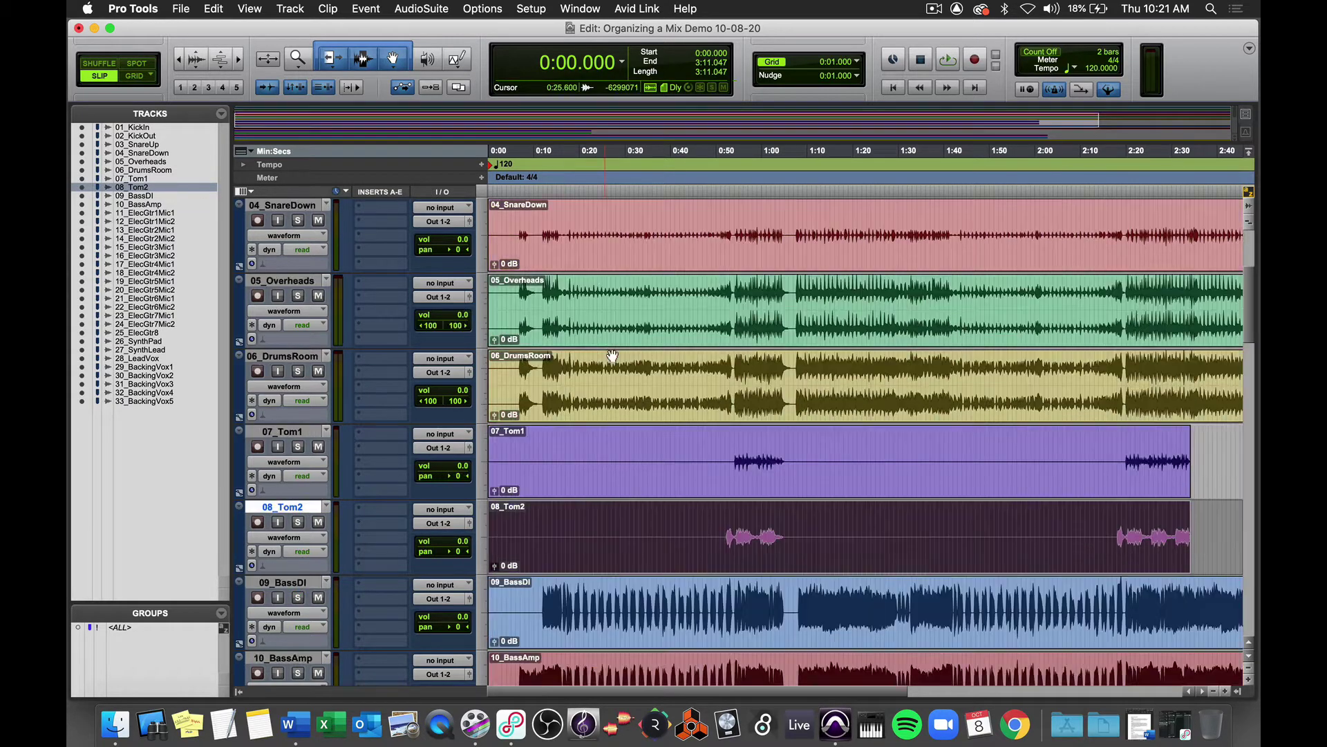
click(143, 197)
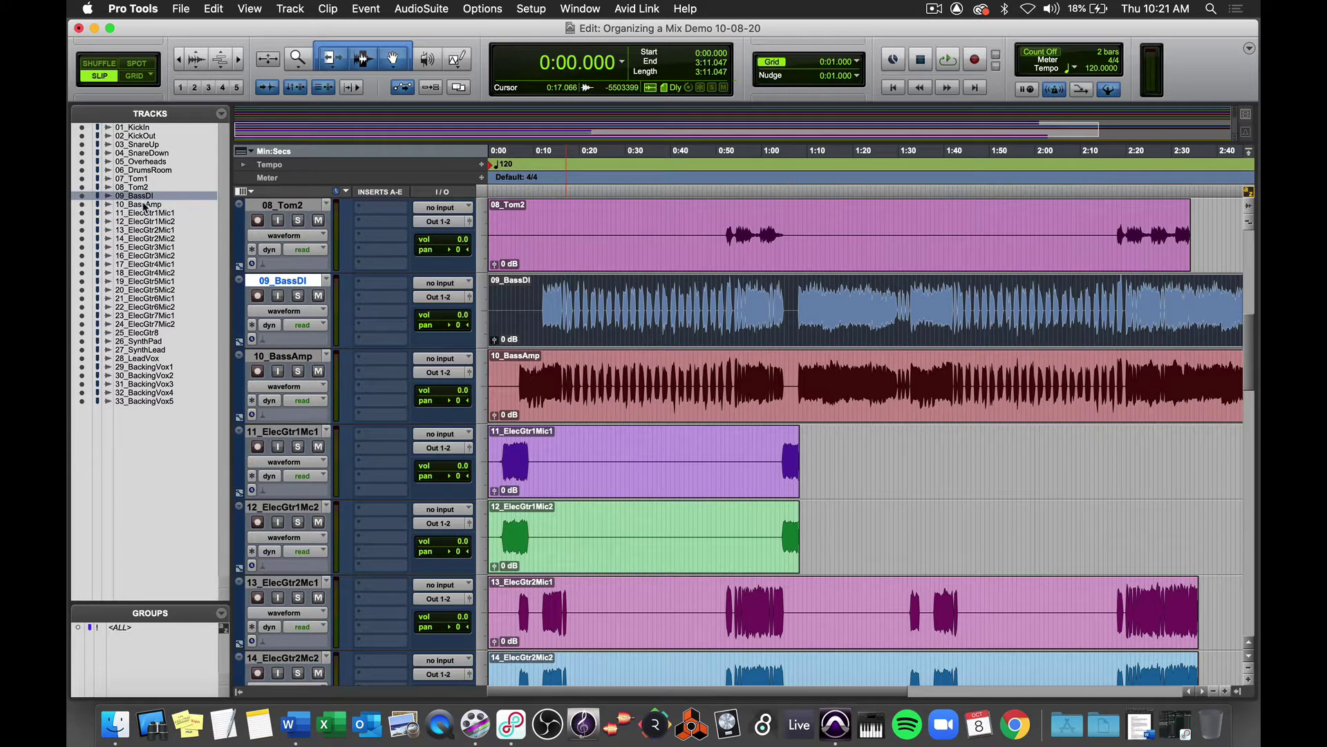
click(144, 205)
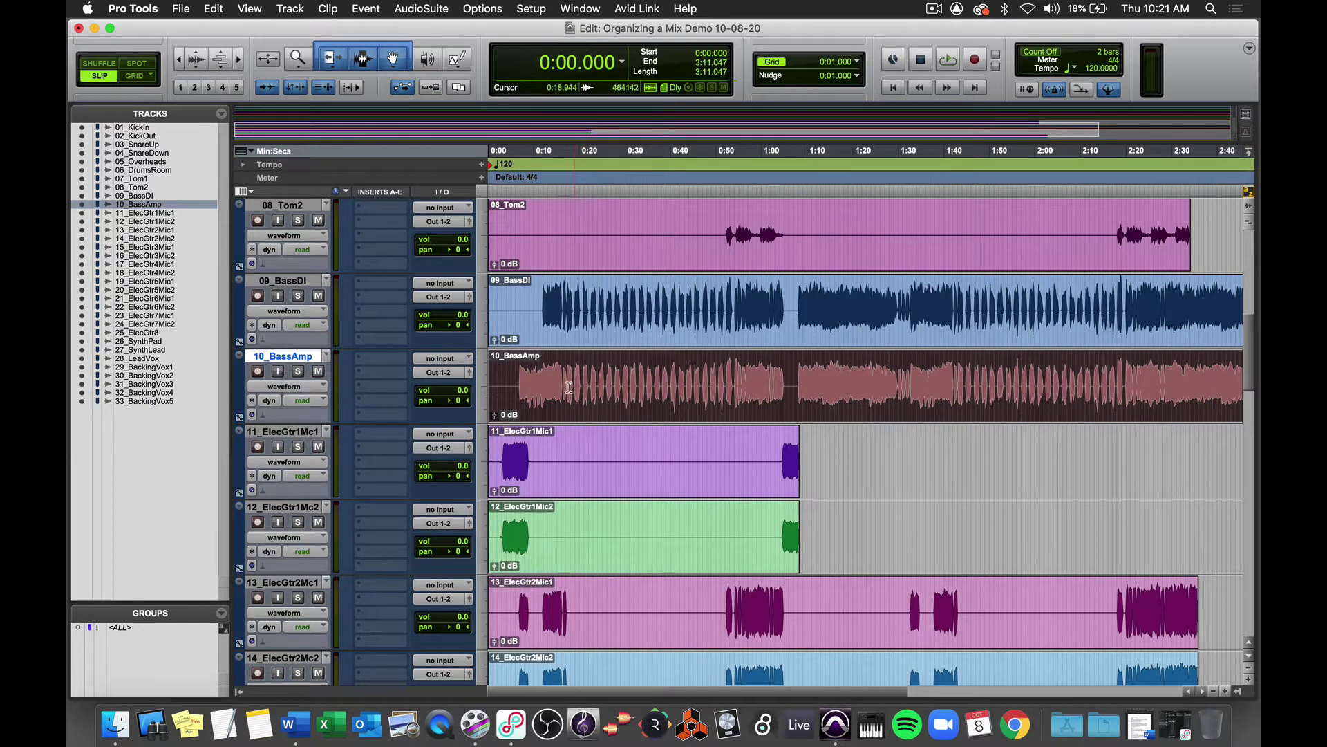
click(289, 281)
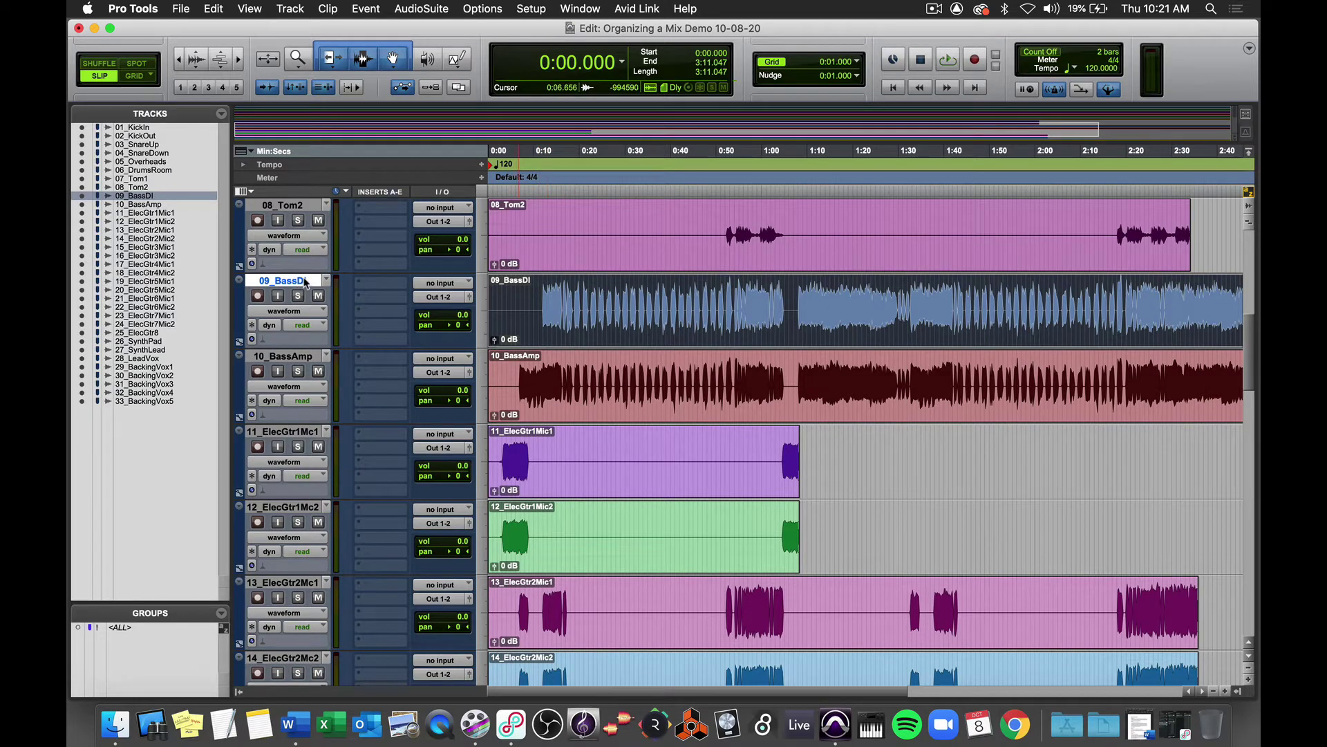
click(139, 215)
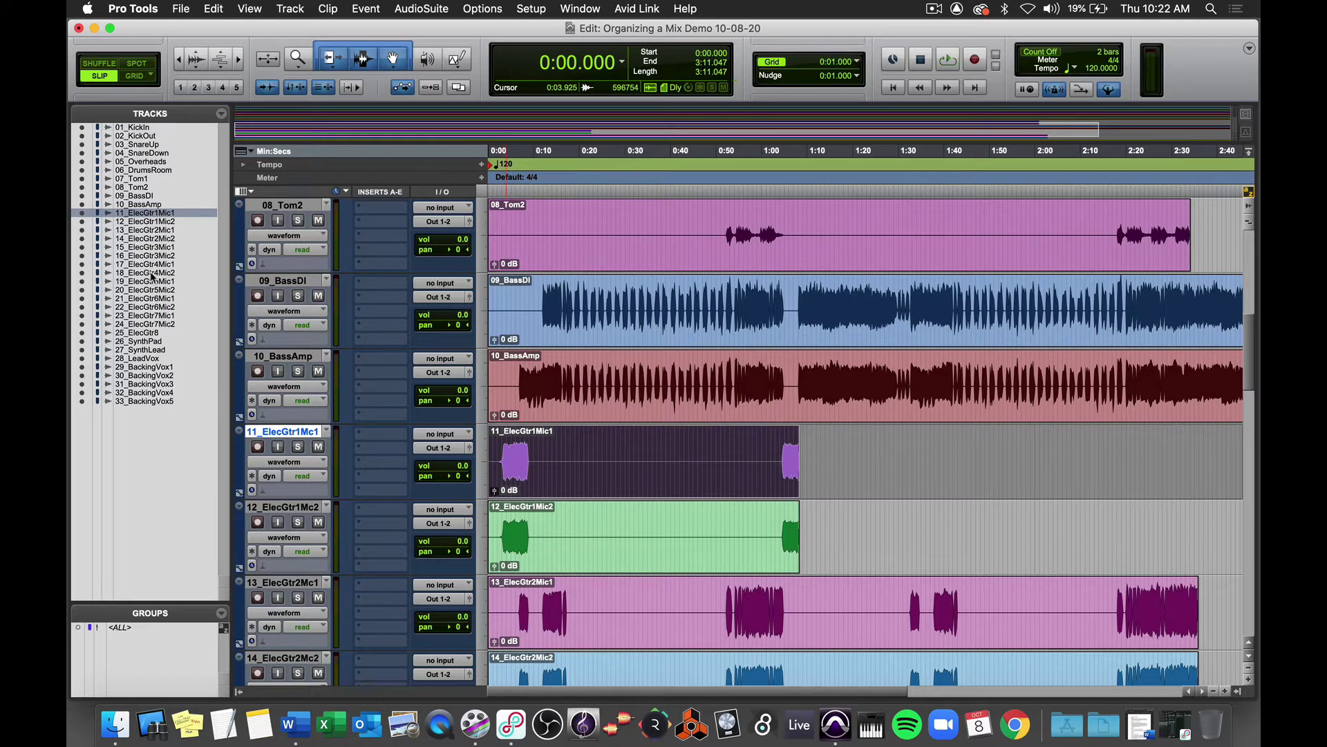
click(151, 333)
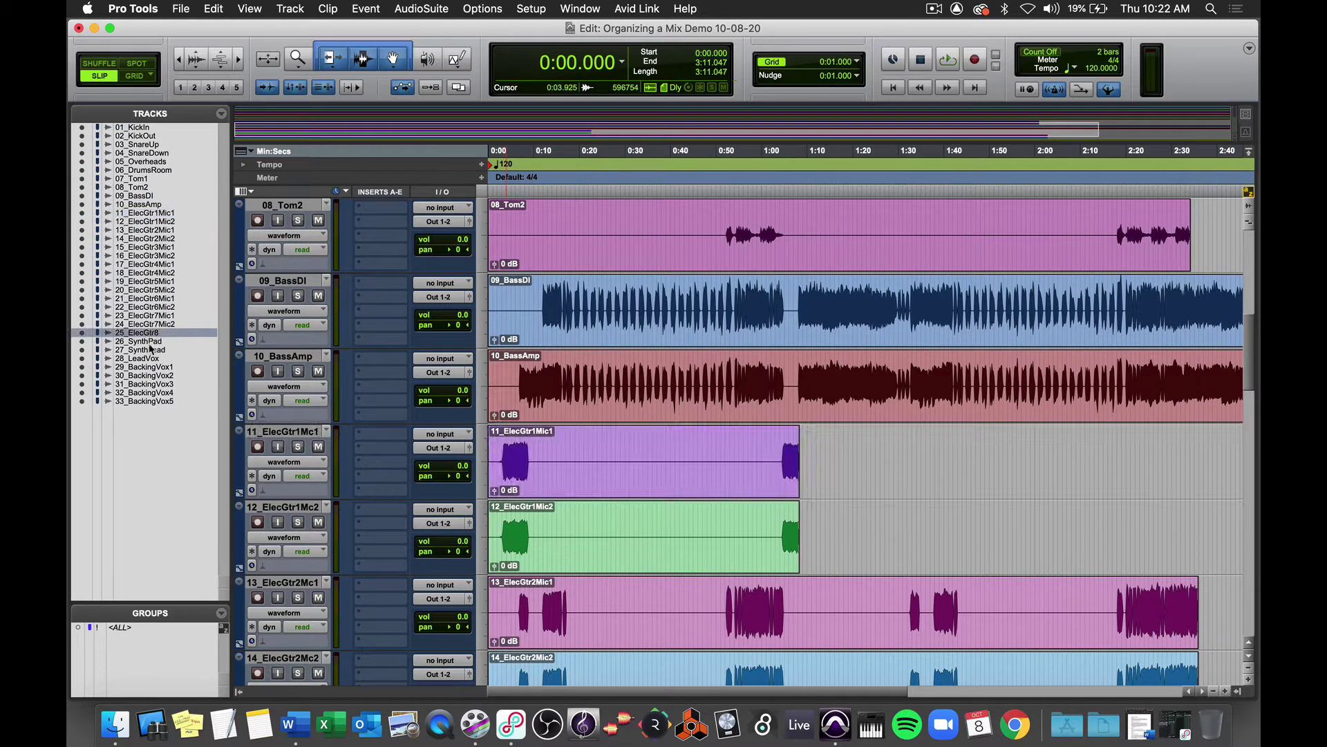
- Review the 26_SynthPad and 27_SynthLead tracks, the 28_LeadVox track and the backing vocal tracks
click(142, 342)
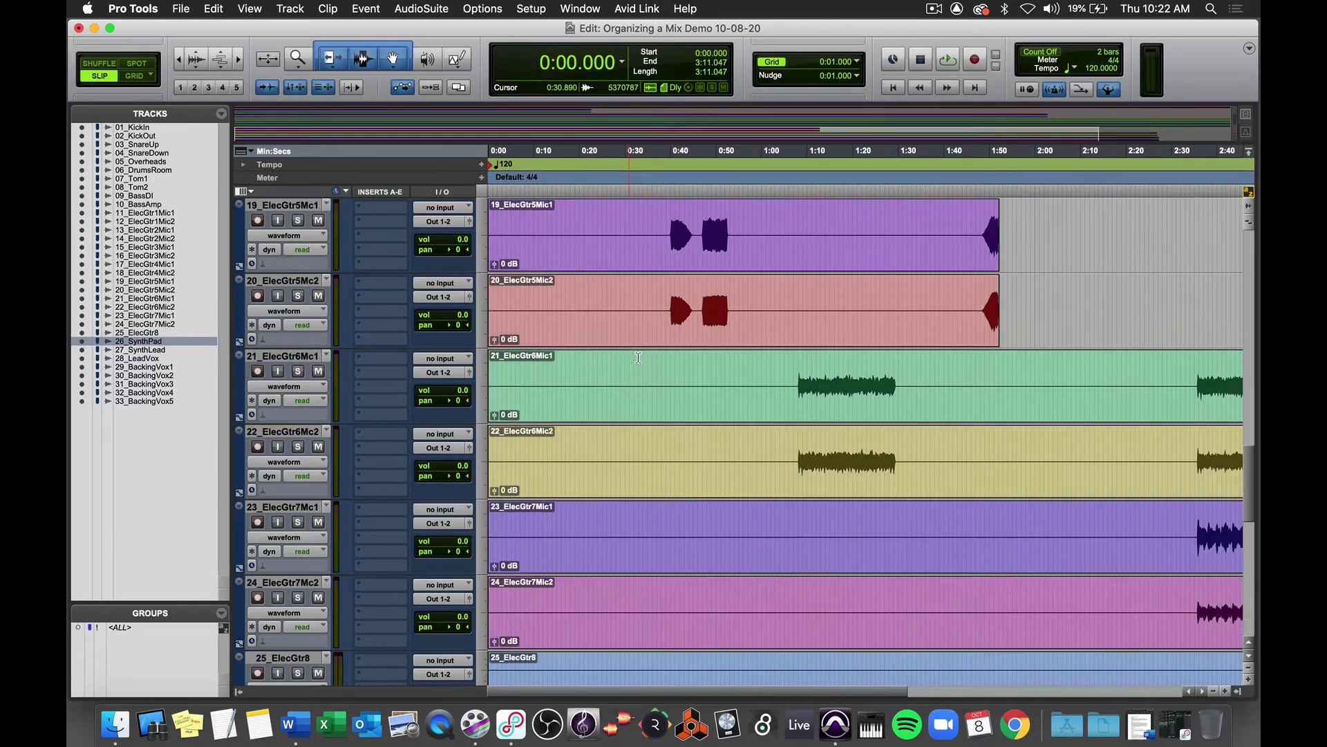
scroll(638, 358, down, 3)
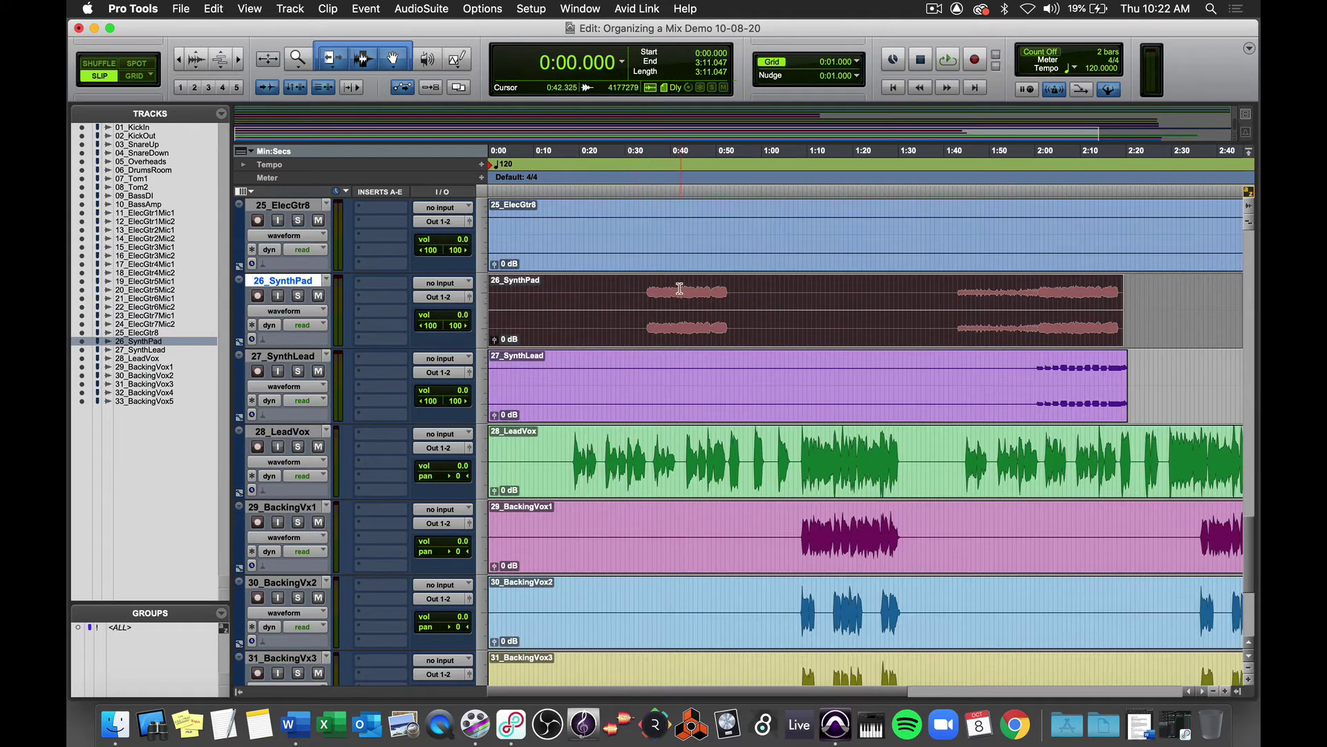
click(1037, 370)
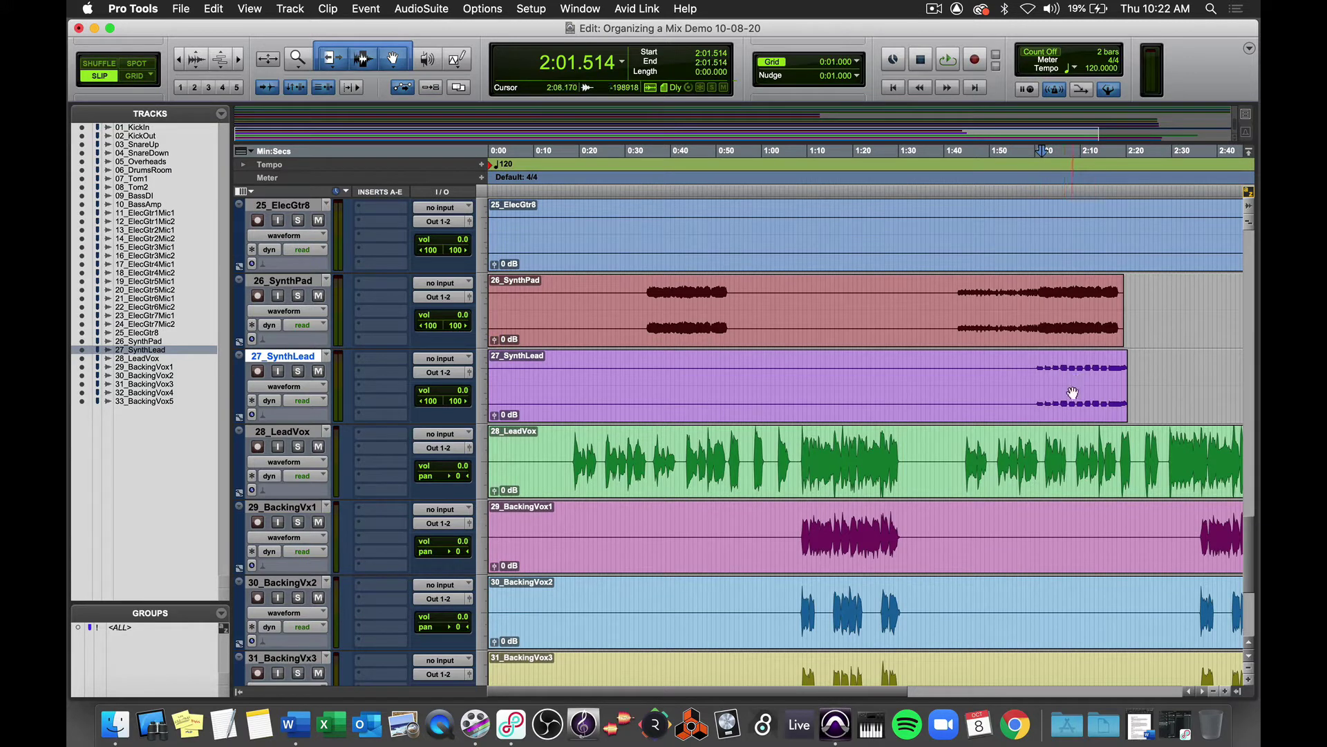
click(157, 358)
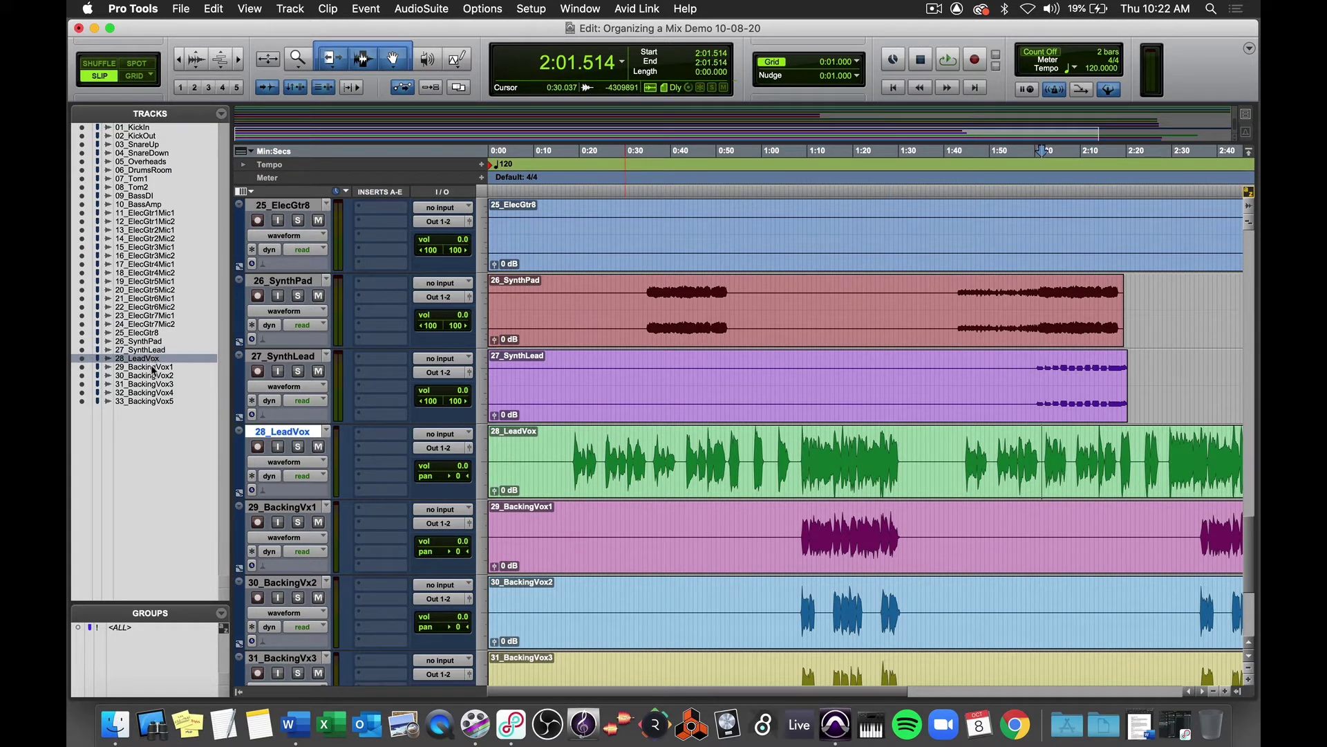
click(153, 367)
click(154, 375)
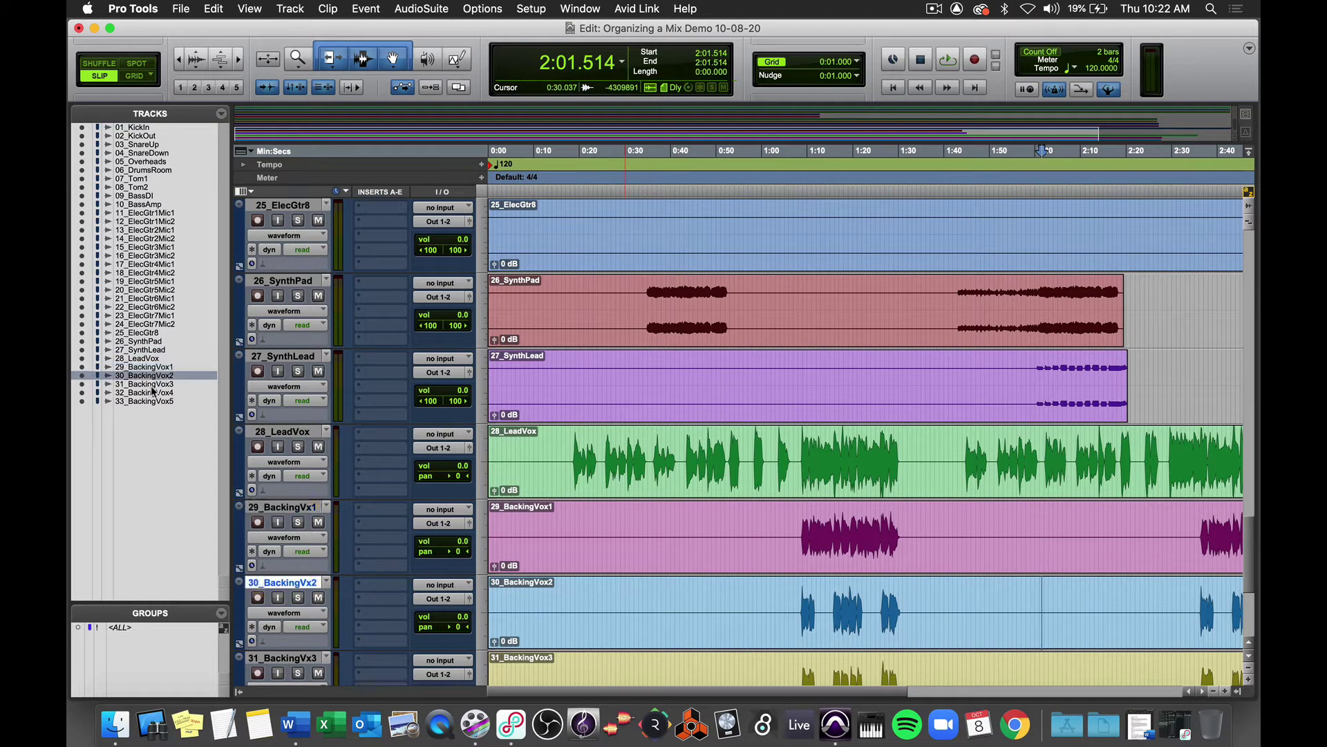
click(154, 392)
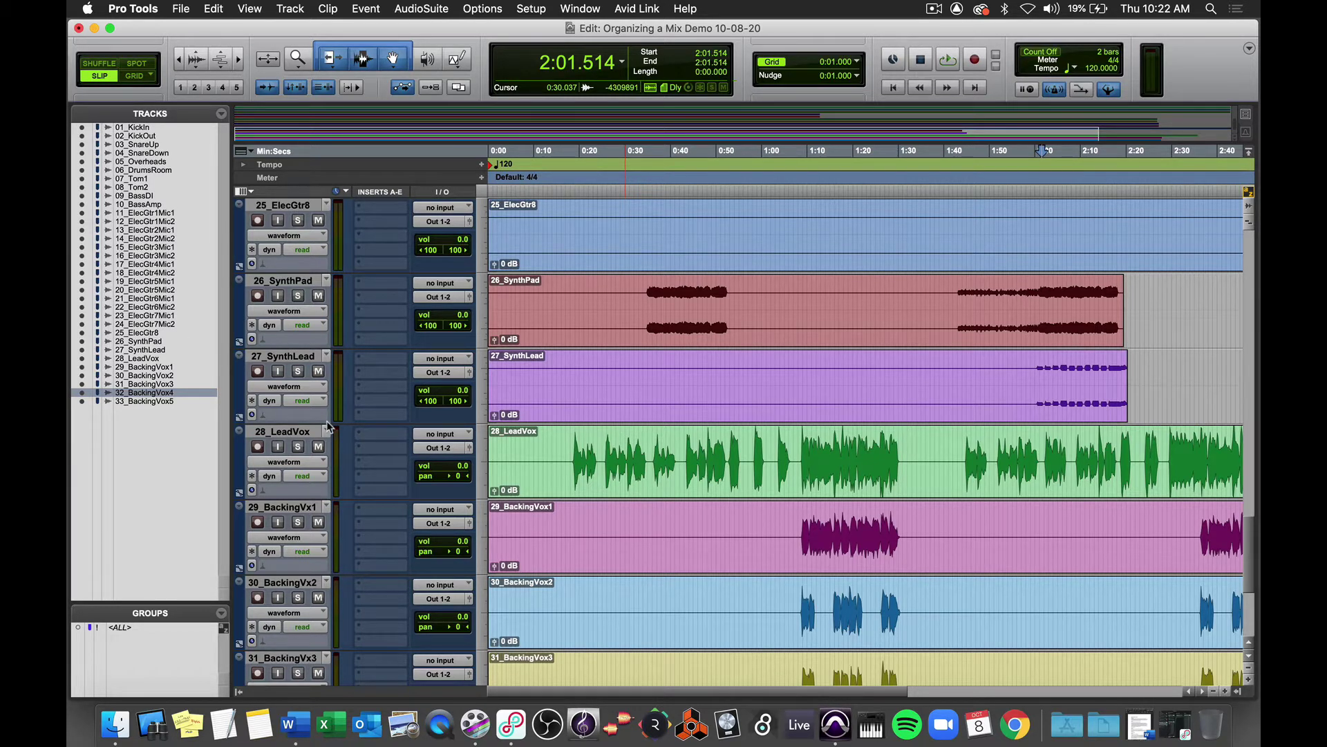
- Move the 07_Tom1 and 08_Tom2 tracks up between 04_SnareDown and 05_Overheads, keeping Tom1 first
scroll(328, 426, up, 2)
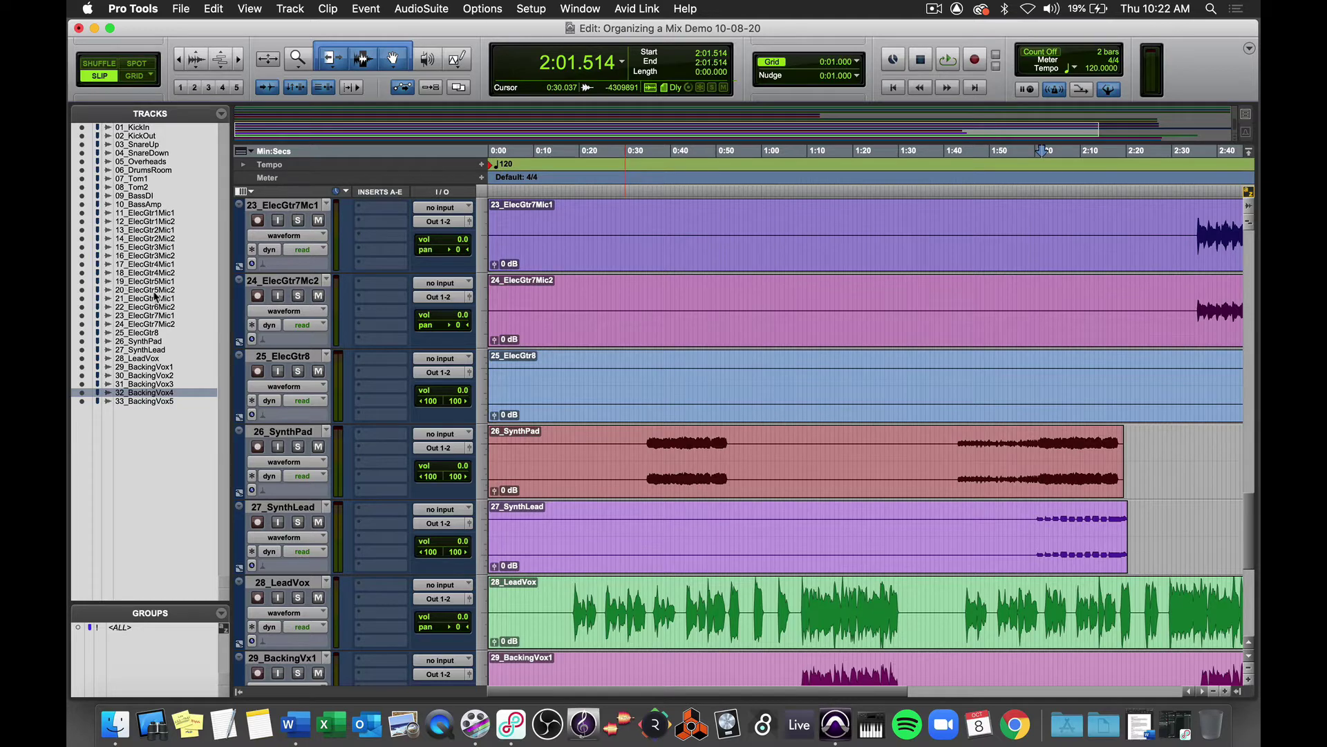
scroll(282, 374, up, 5)
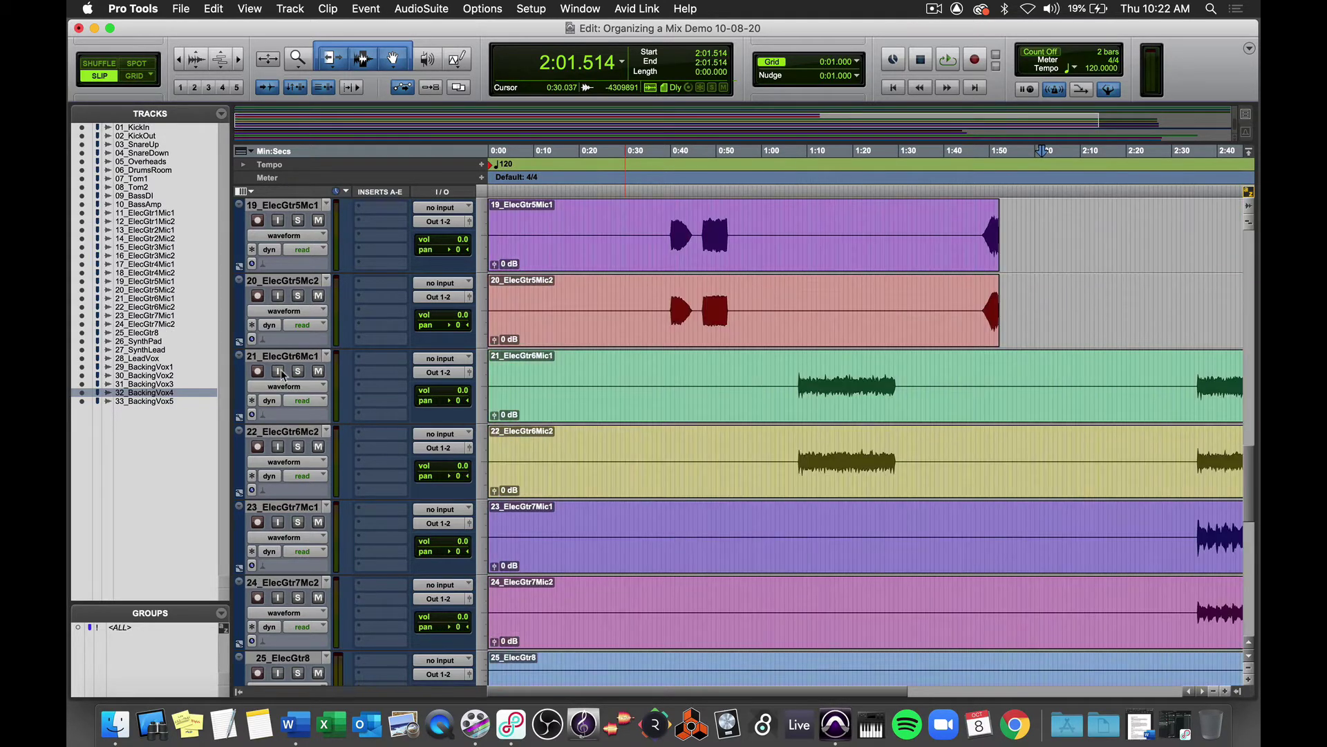
scroll(282, 374, up, 15)
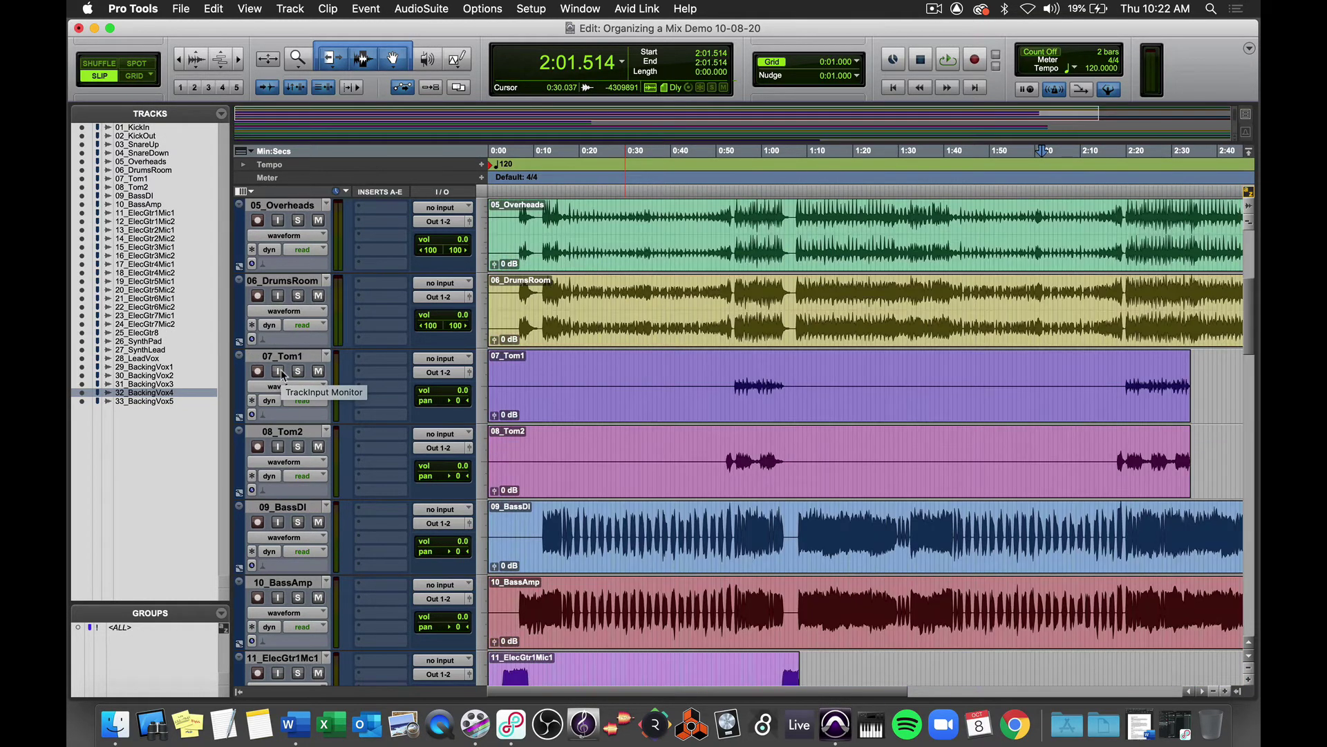
click(283, 356)
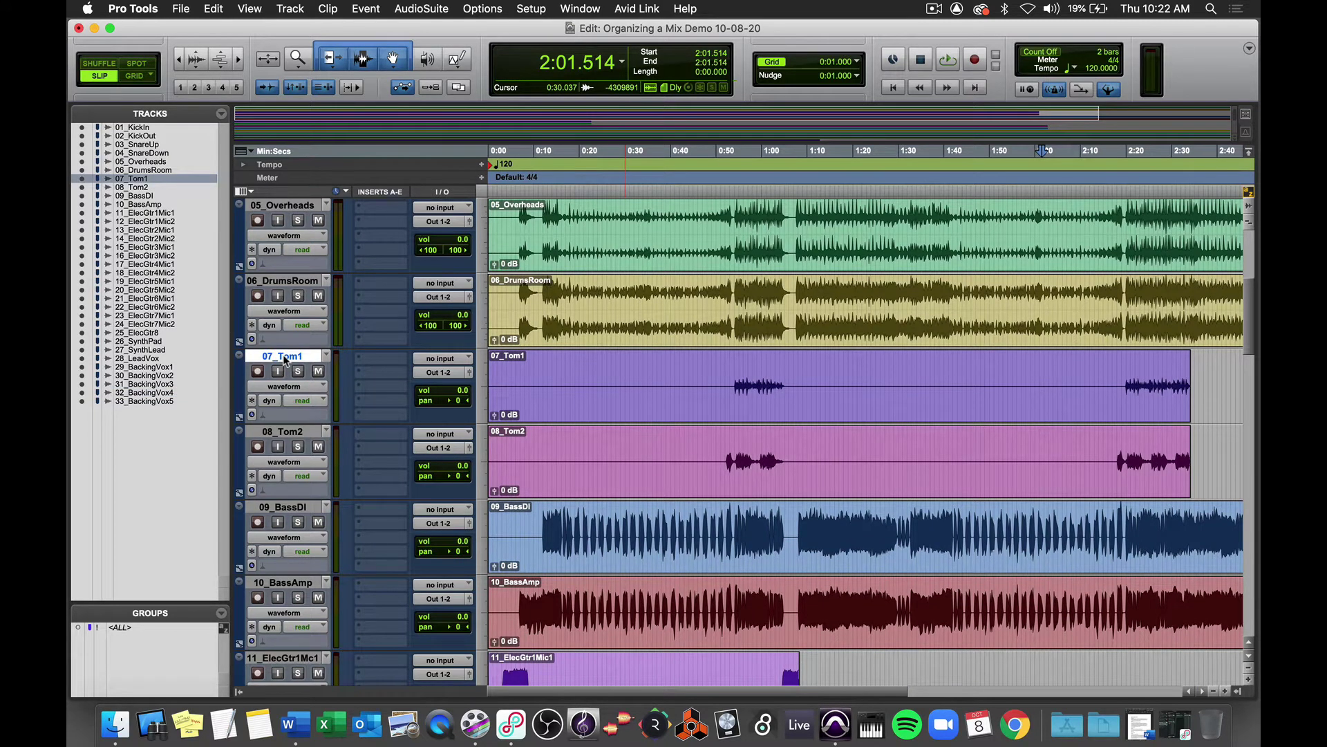
scroll(285, 358, up, 1)
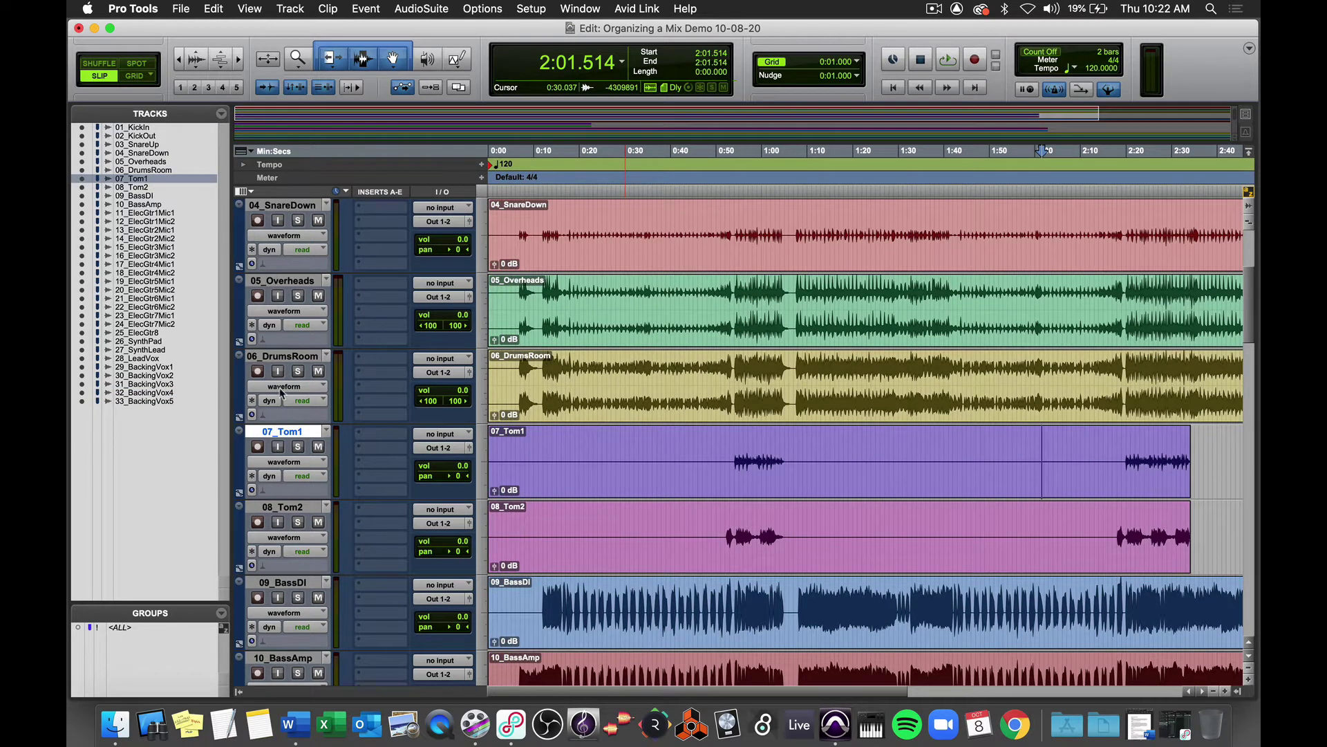
drag(285, 432, 284, 291)
drag(284, 508, 282, 360)
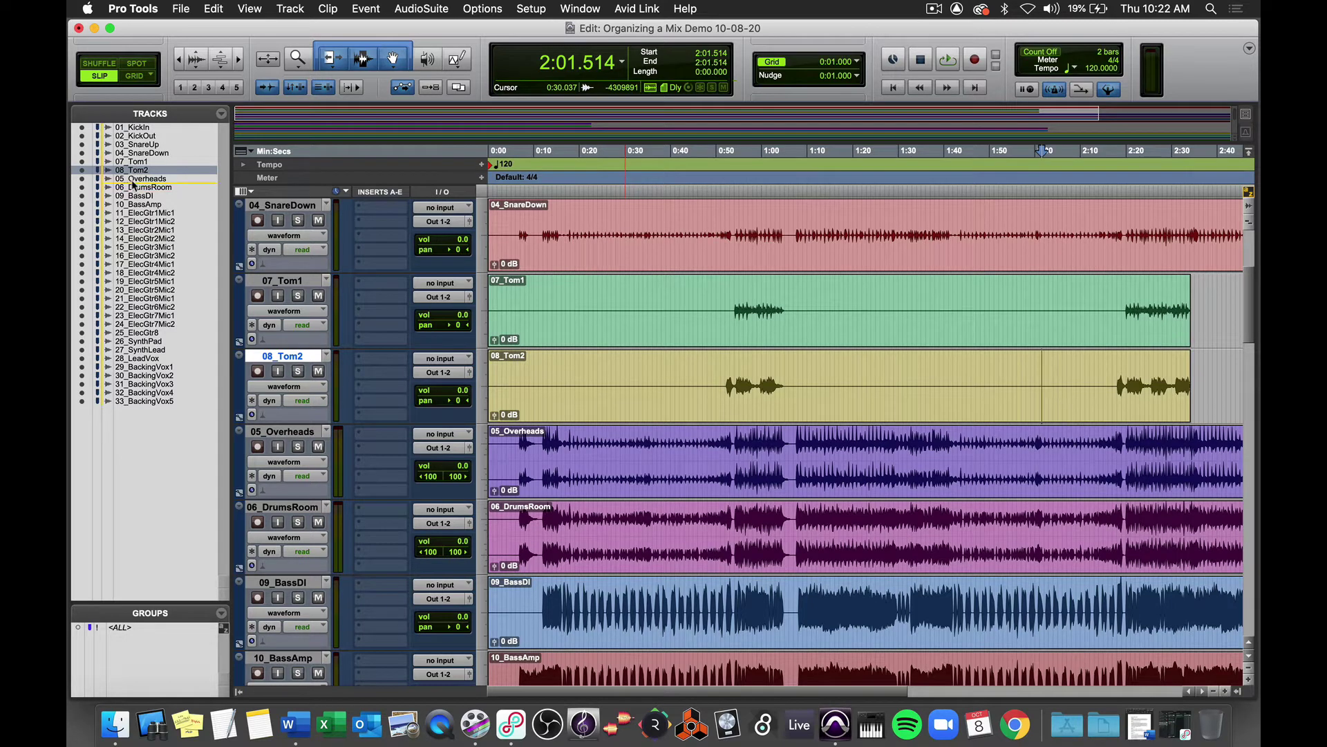
- Switch to the Mix window and show its track and group lists
key(super+equal)
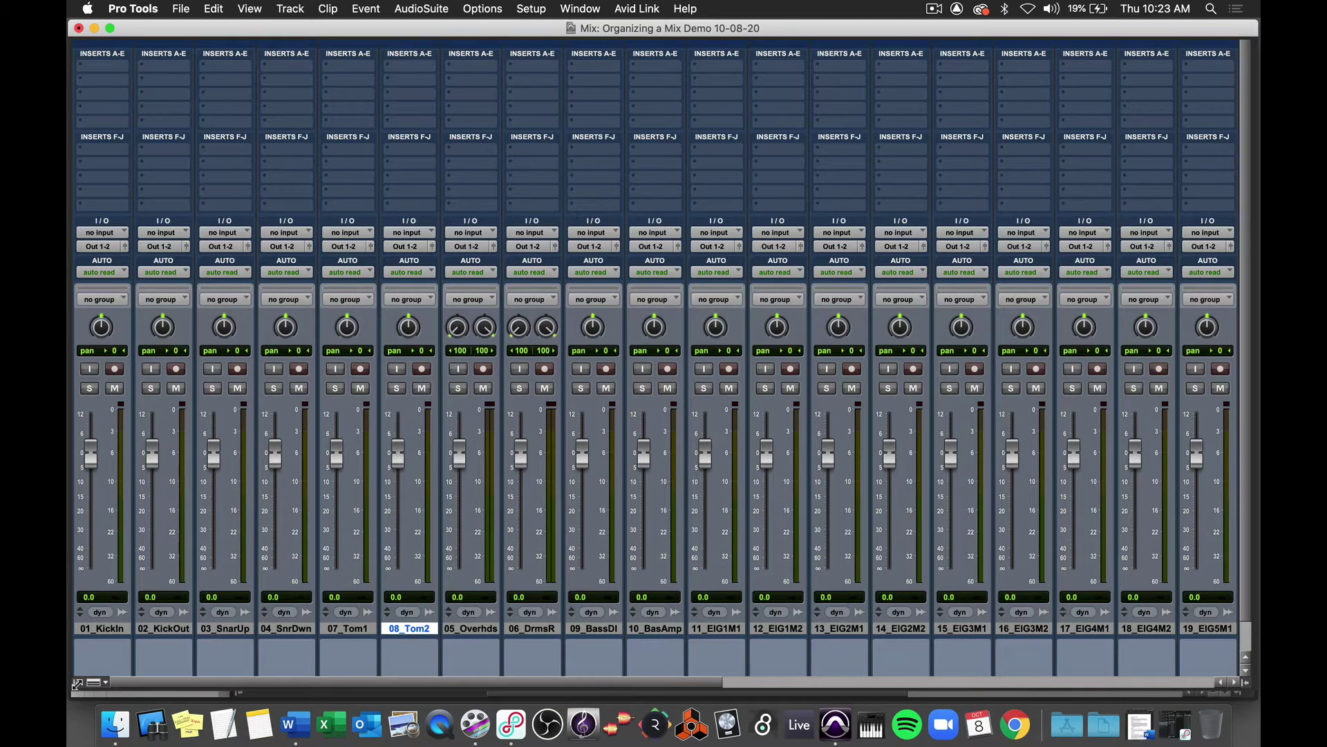
click(77, 684)
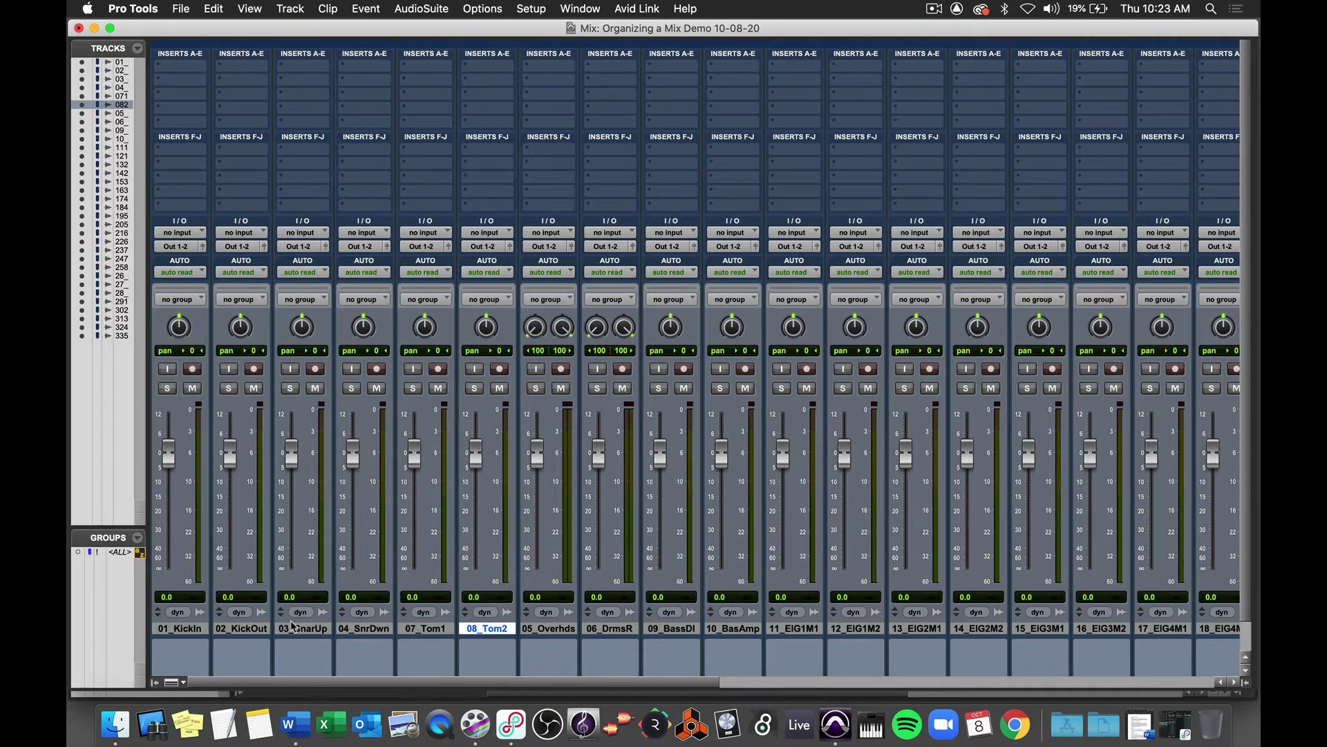
- Open the Color Palette from the color strip of the 01_KickIn track and move it up over the channel inserts
scroll(510, 422, down, 1)
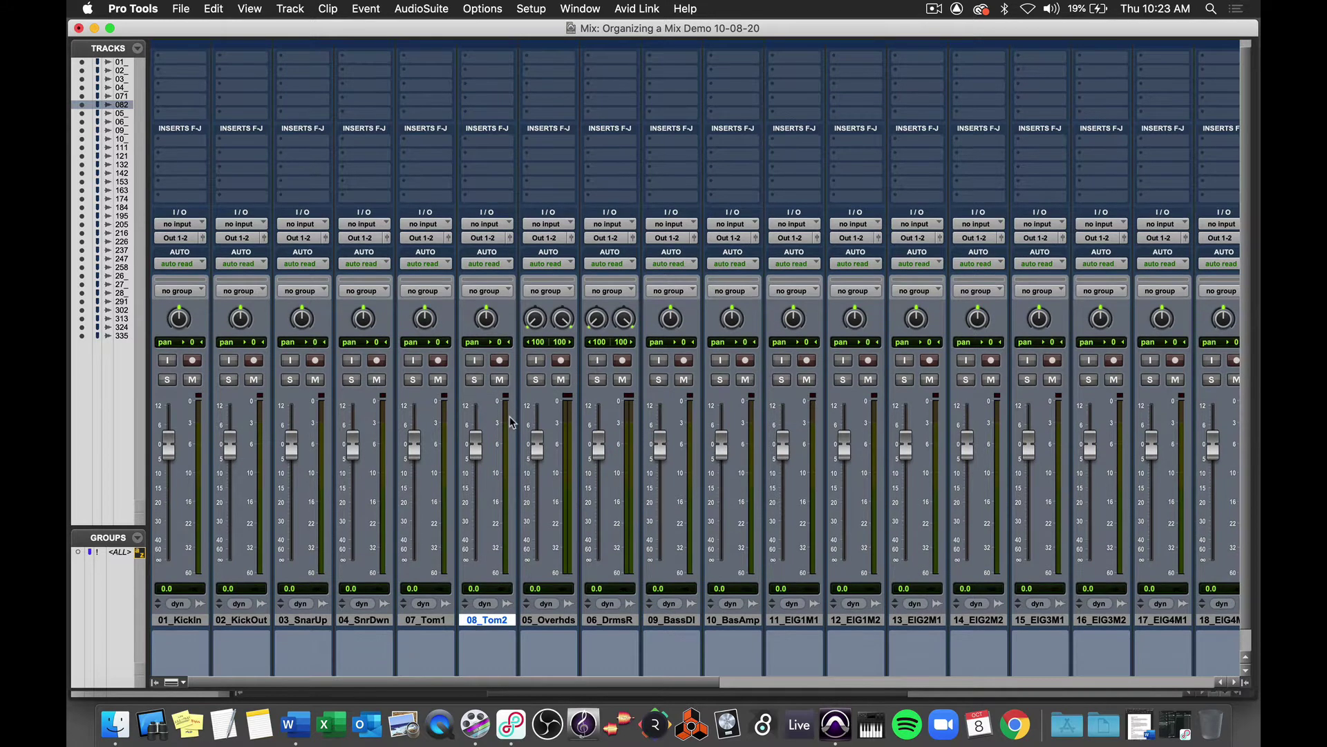
scroll(346, 532, down, 3)
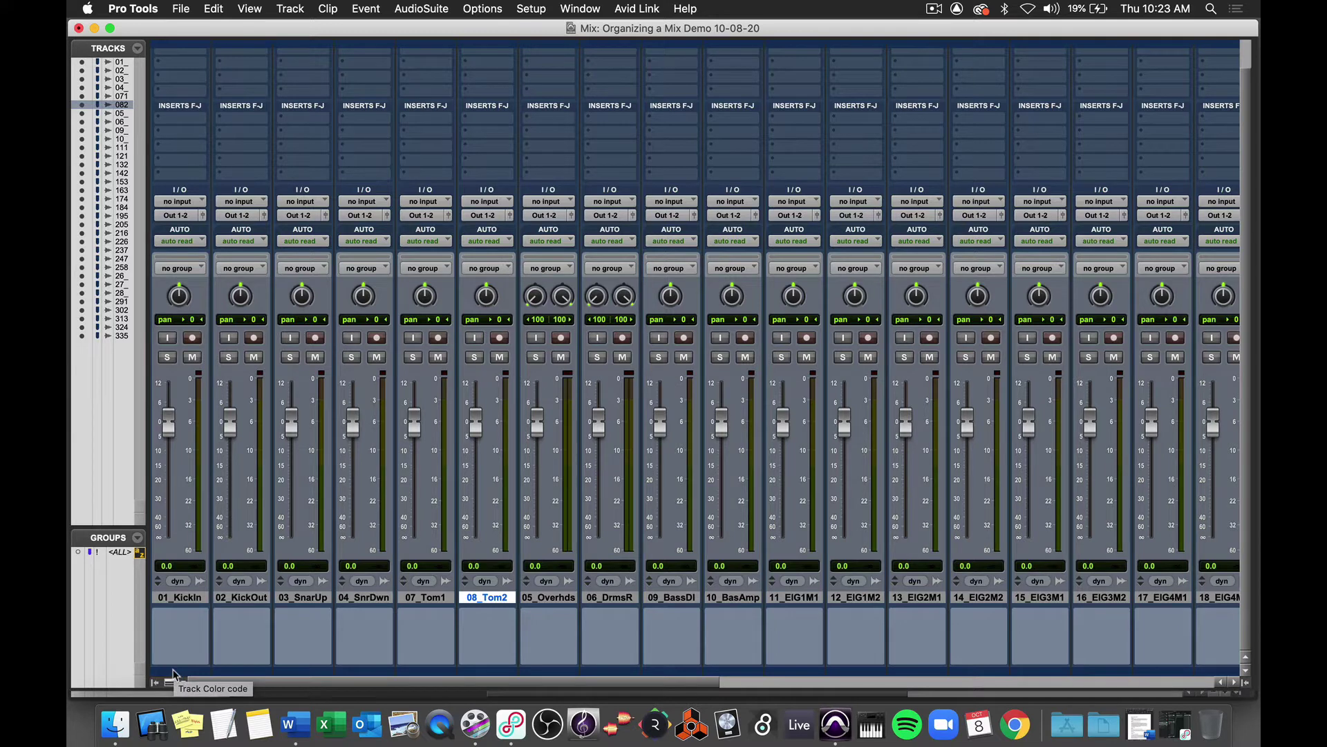
double_click(171, 679)
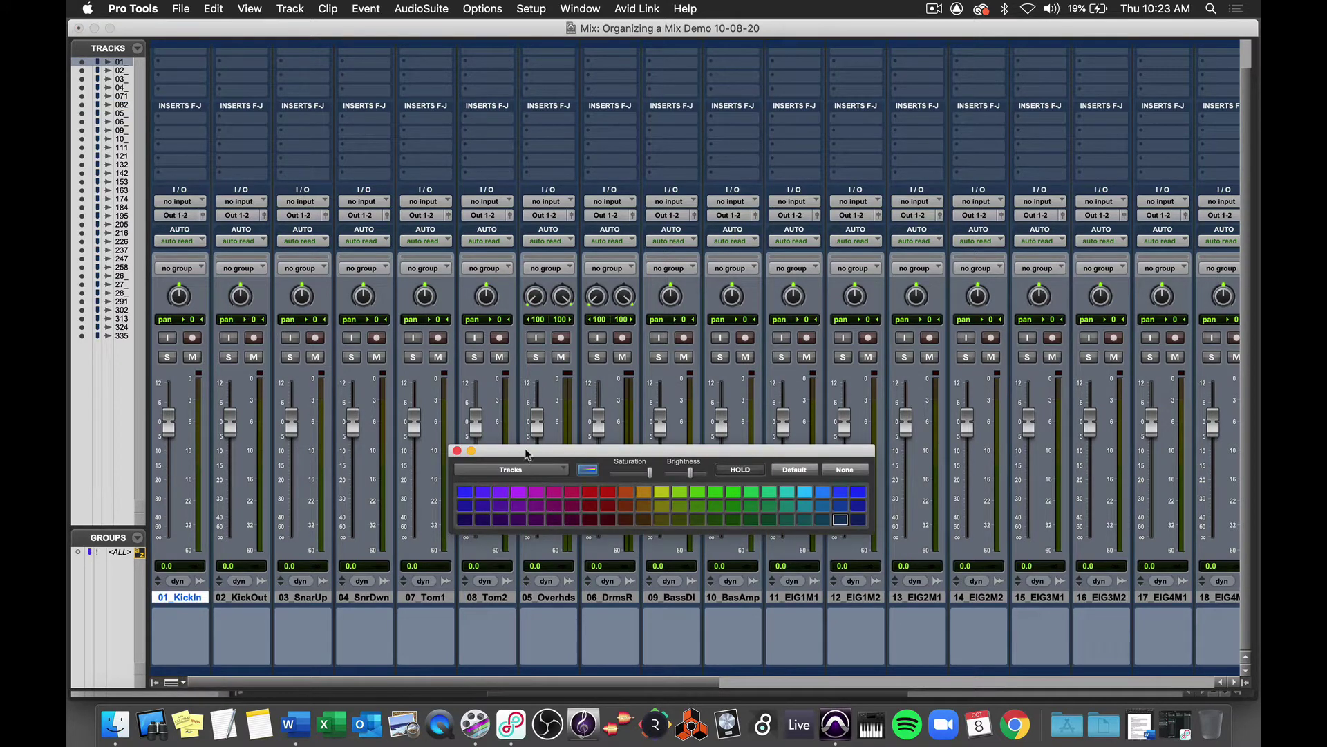
drag(527, 452, 423, 92)
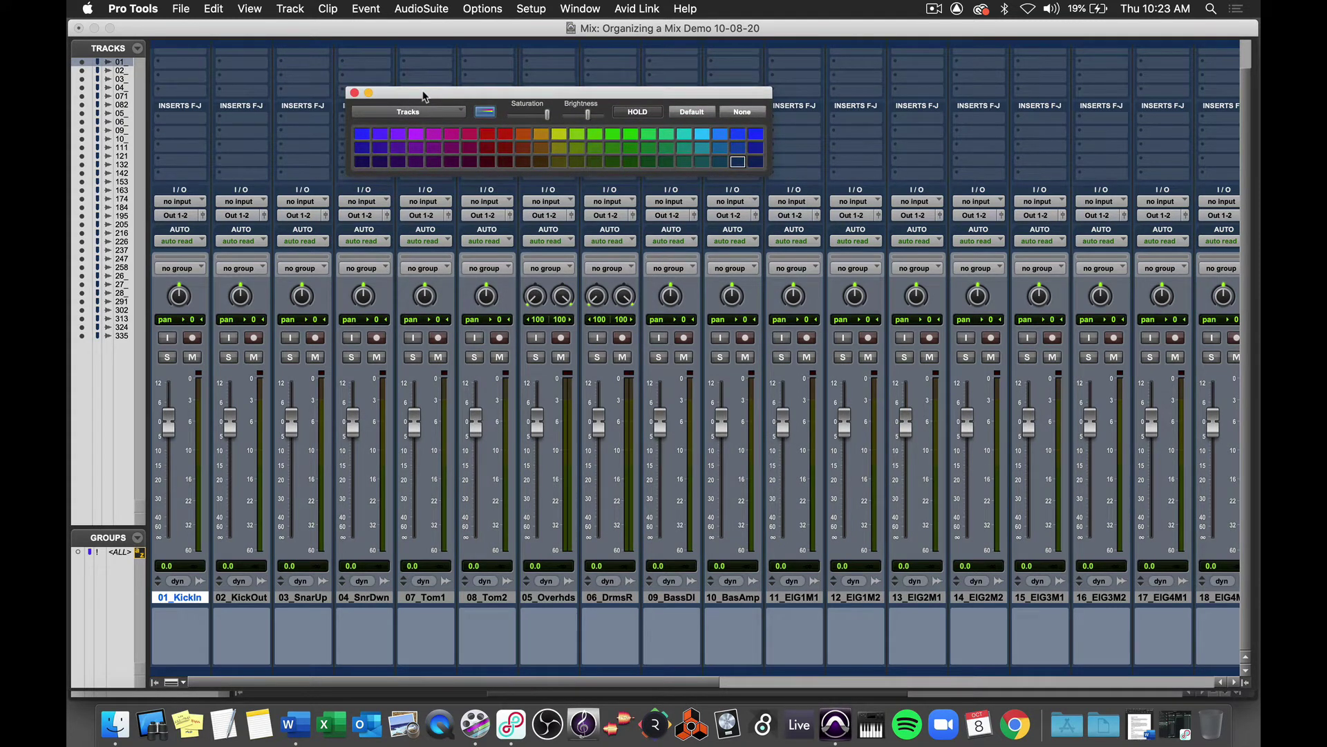
click(580, 9)
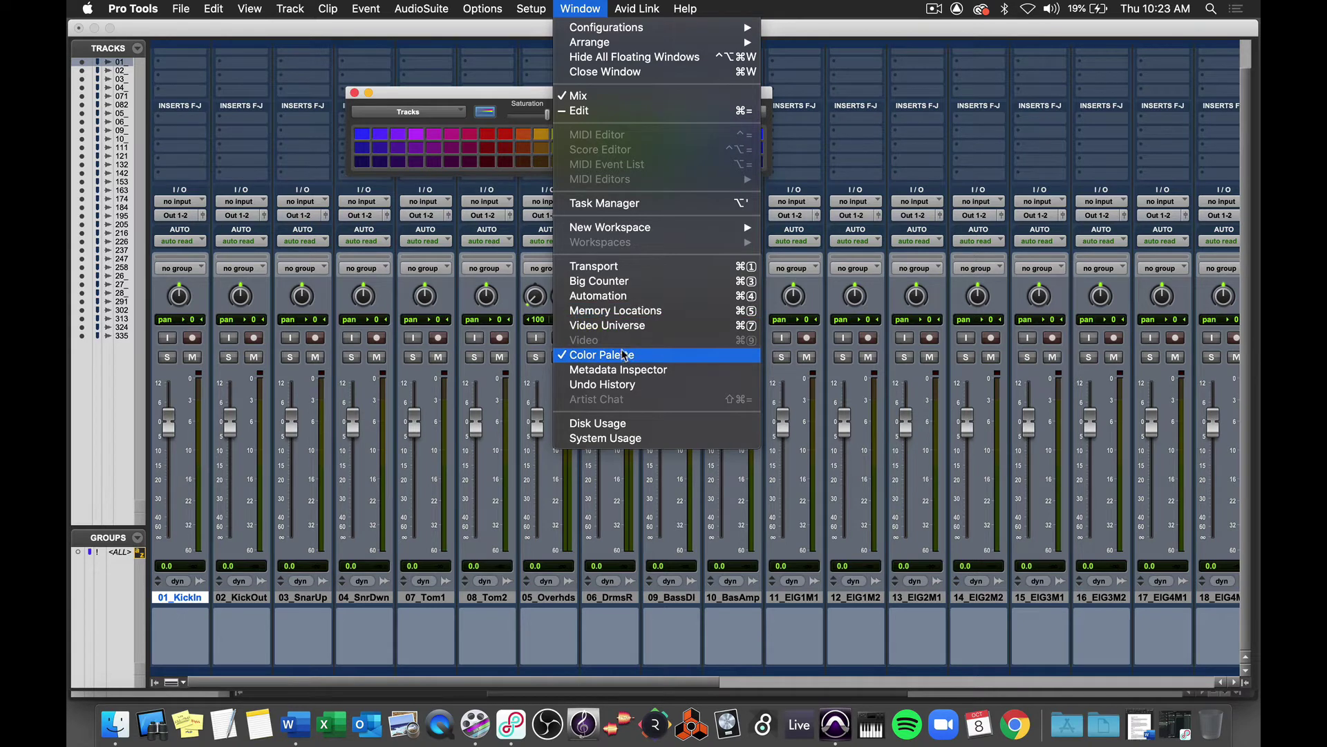
click(432, 99)
- Switch to the Edit window and color the 01_KickIn track bright red
key(super+equal)
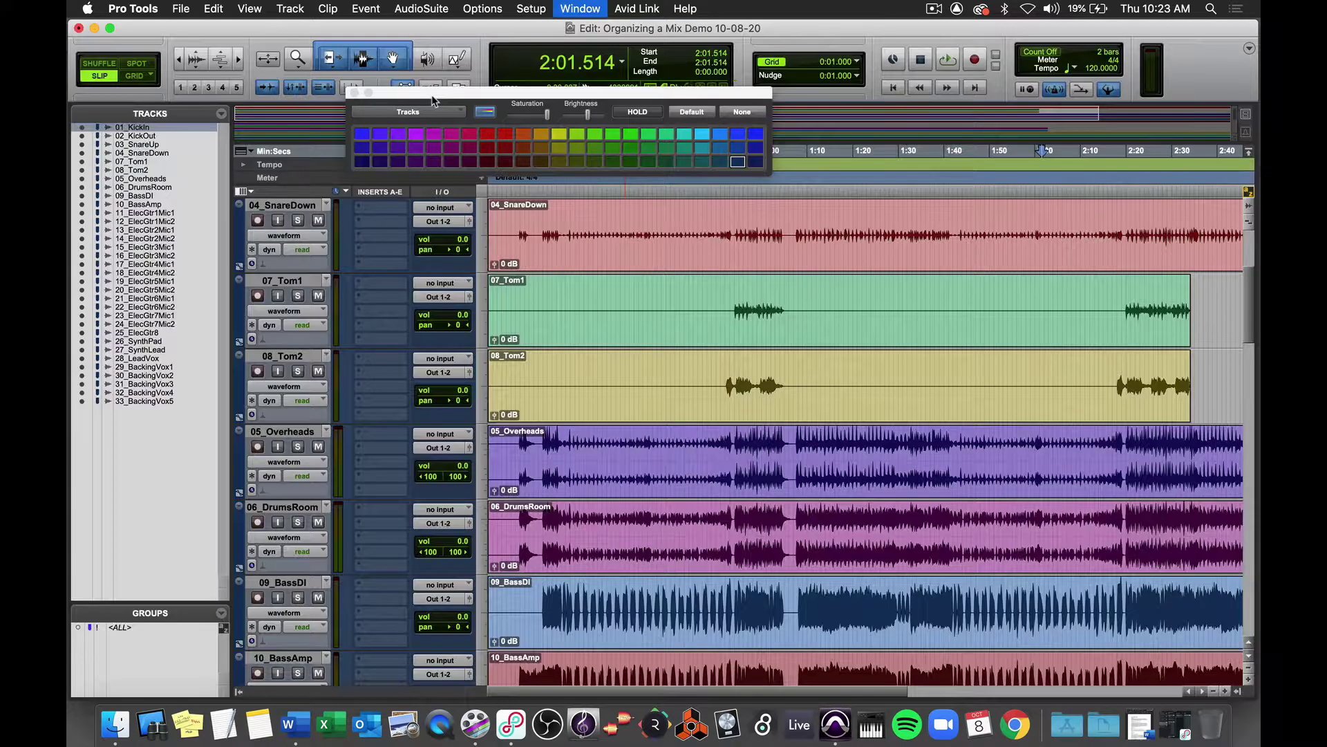
click(240, 235)
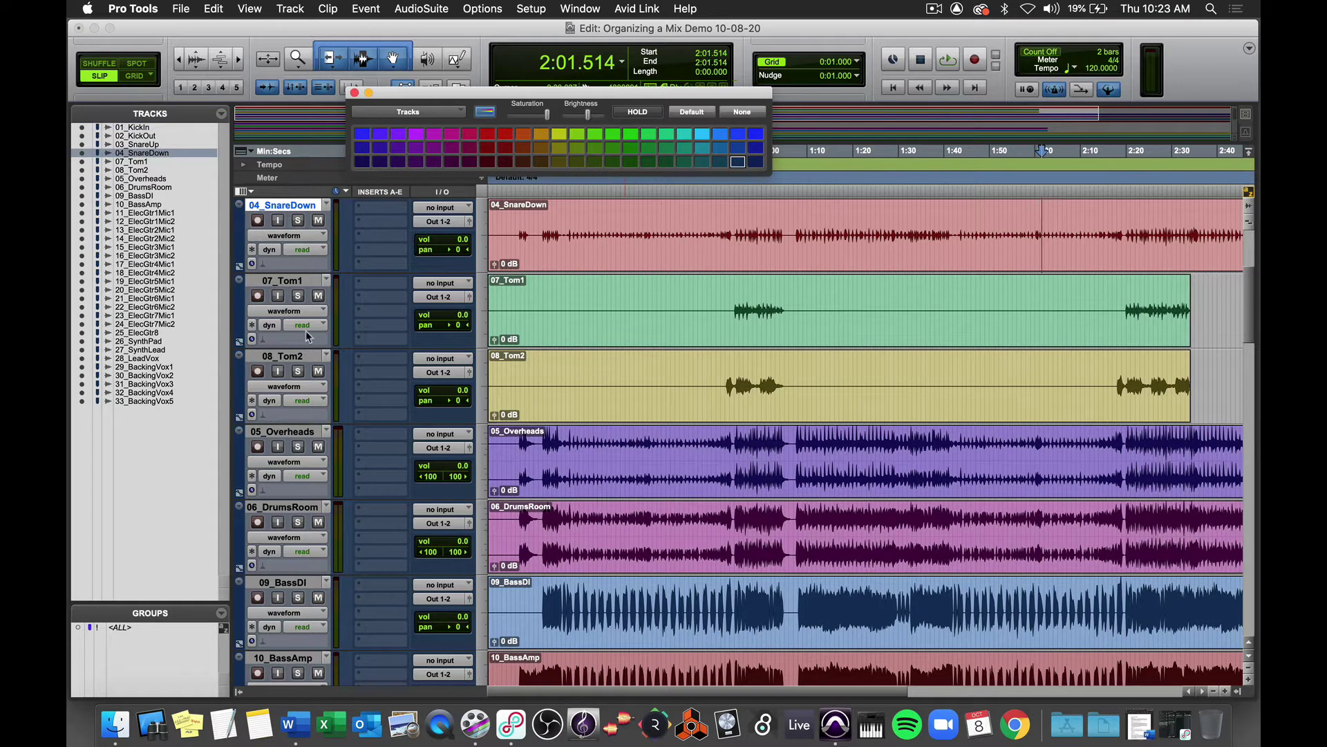
scroll(310, 336, up, 5)
click(280, 207)
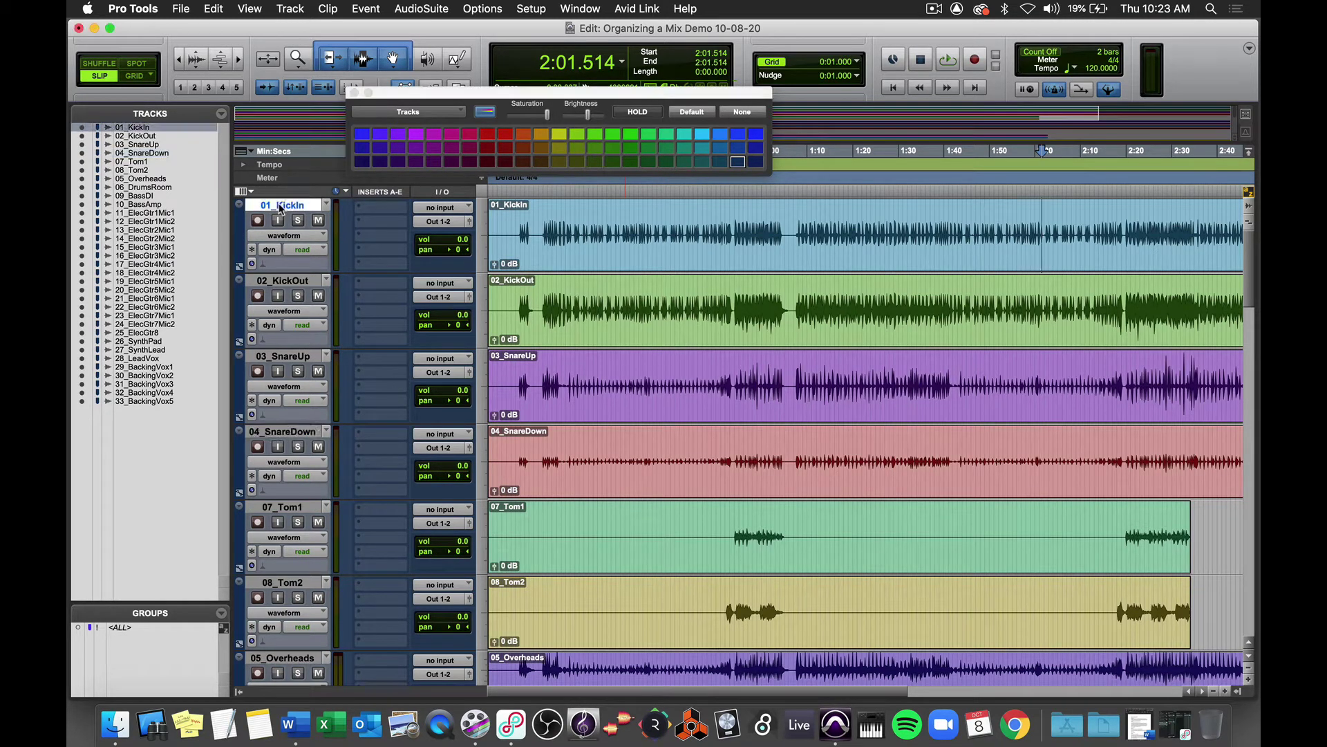
click(488, 134)
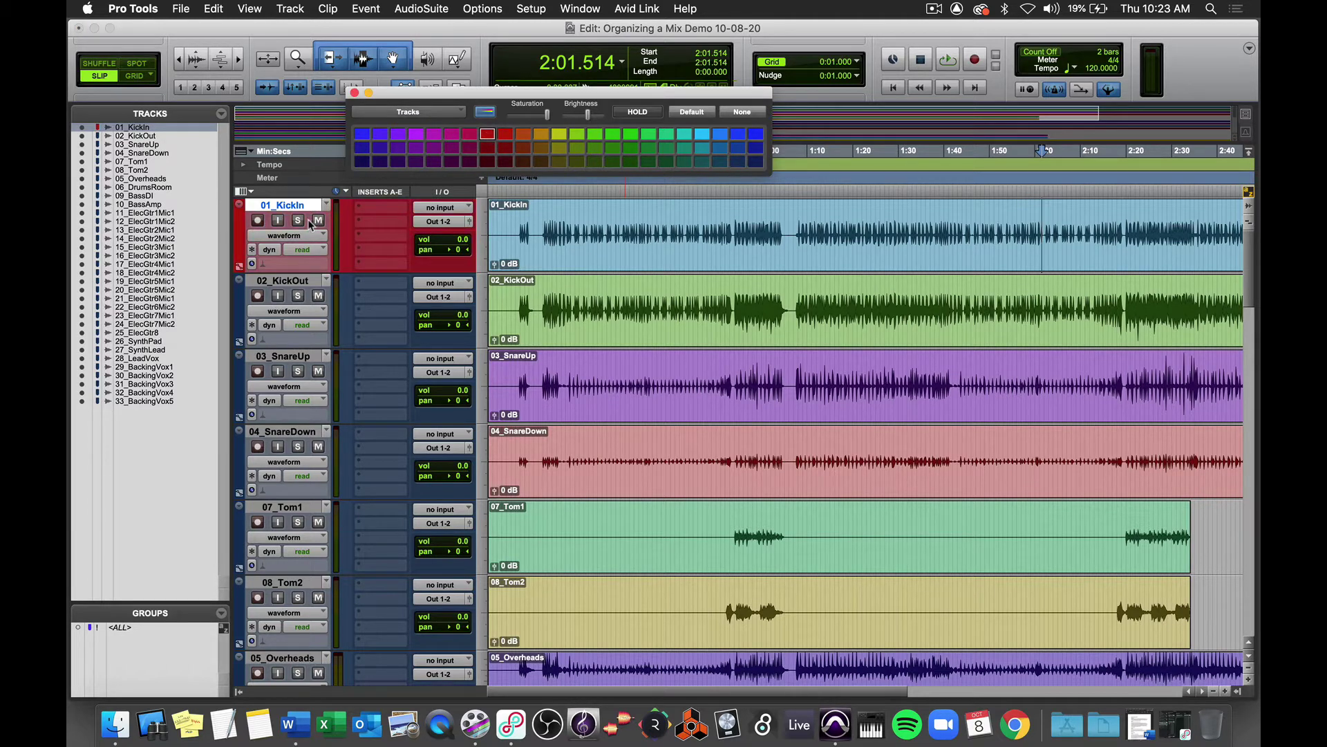
- Return to the Mix window and color all the drum tracks from 01_KickIn to 06_DrmsR the same bright red
key(super+equal)
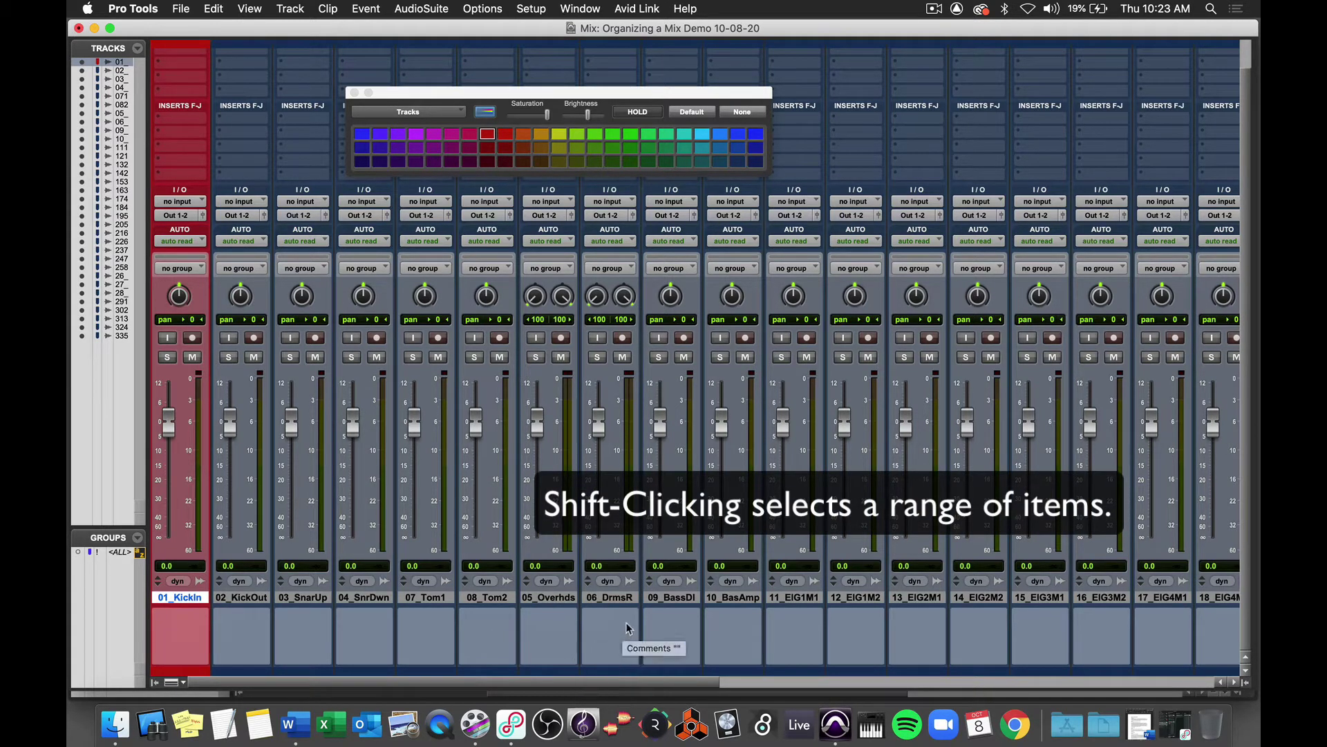
shift+click(609, 596)
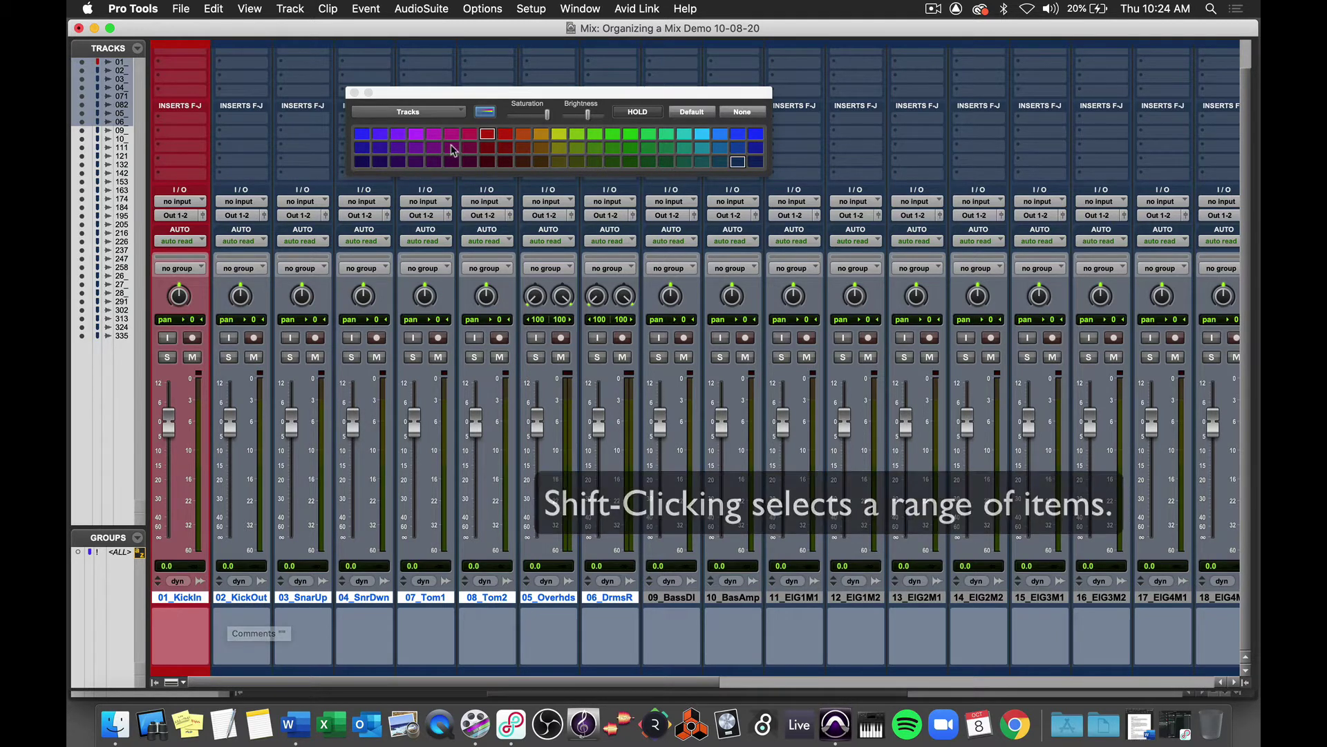
click(487, 136)
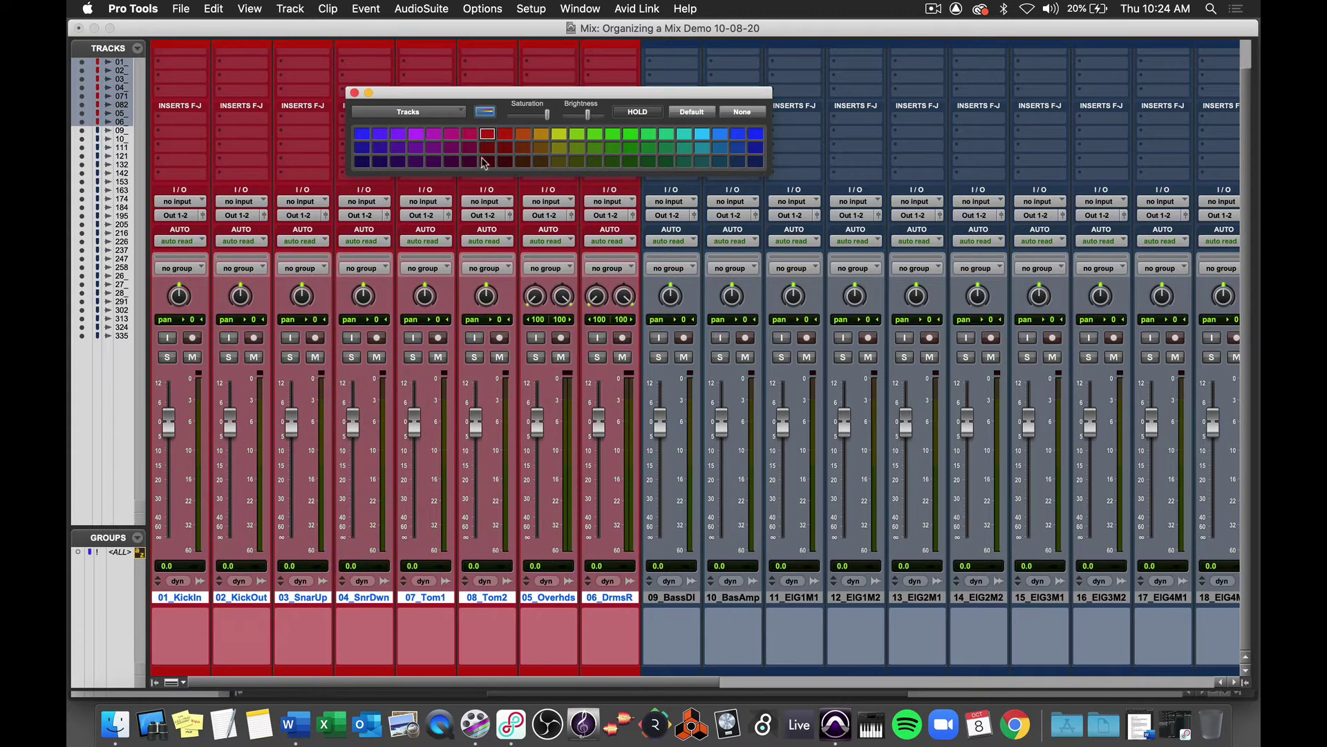
- Color the 09_BassDI and 10_BasAmp tracks bright purple
click(672, 598)
shift+click(737, 600)
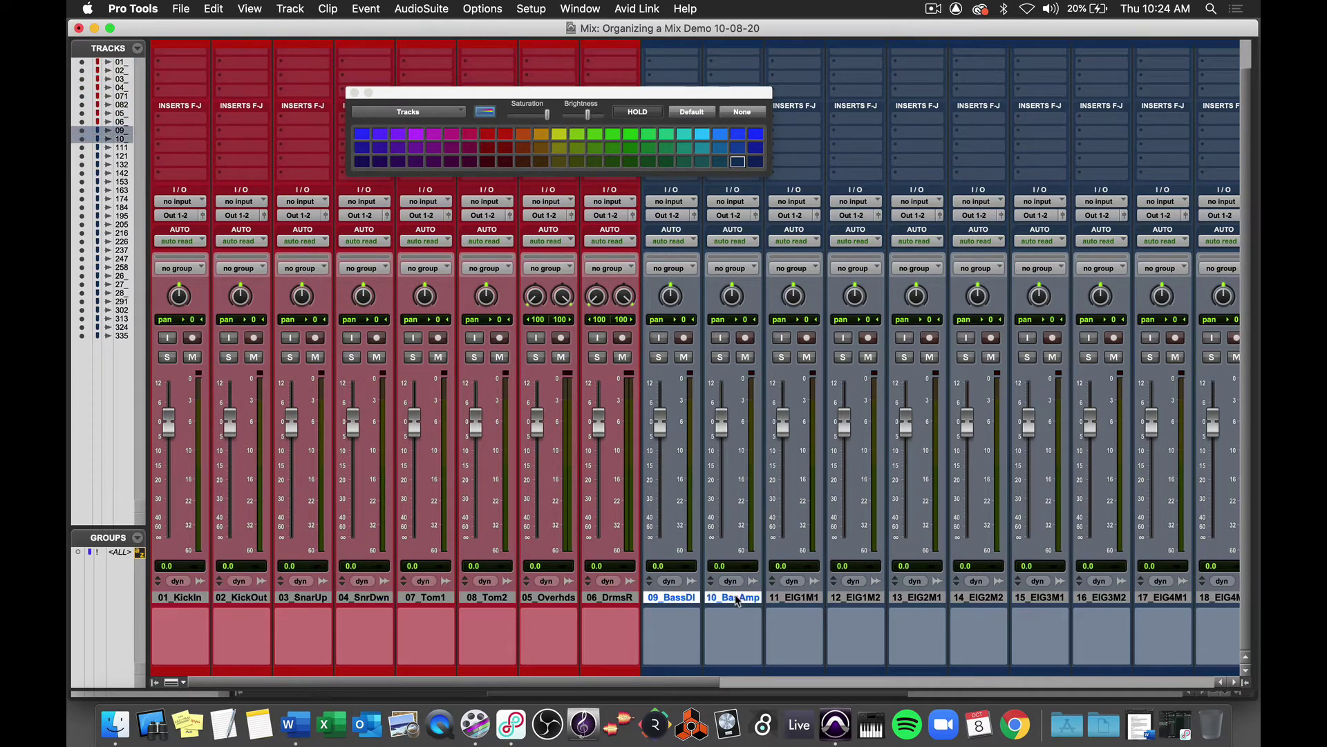
click(398, 134)
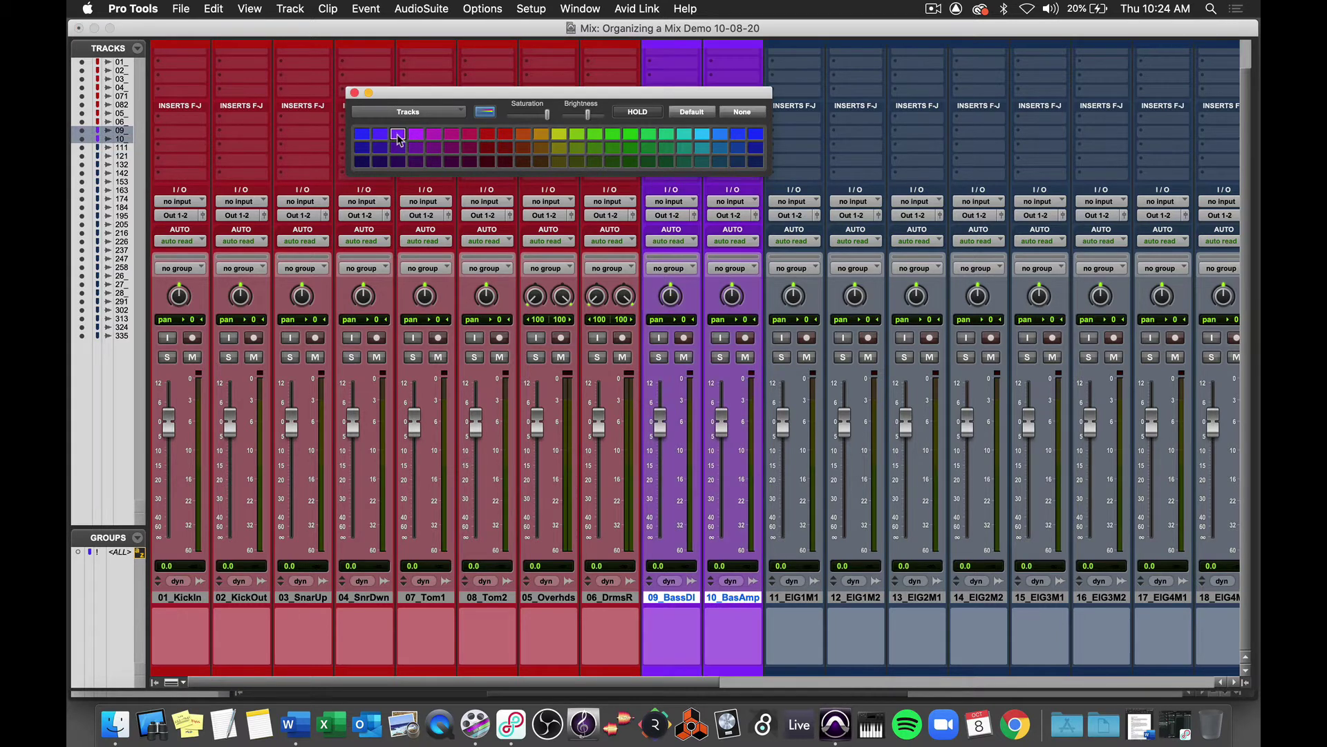
- Color all the electric guitar tracks from 11_ElG1M1 to 25_ElcGtr8 orange
scroll(495, 462, right, 1)
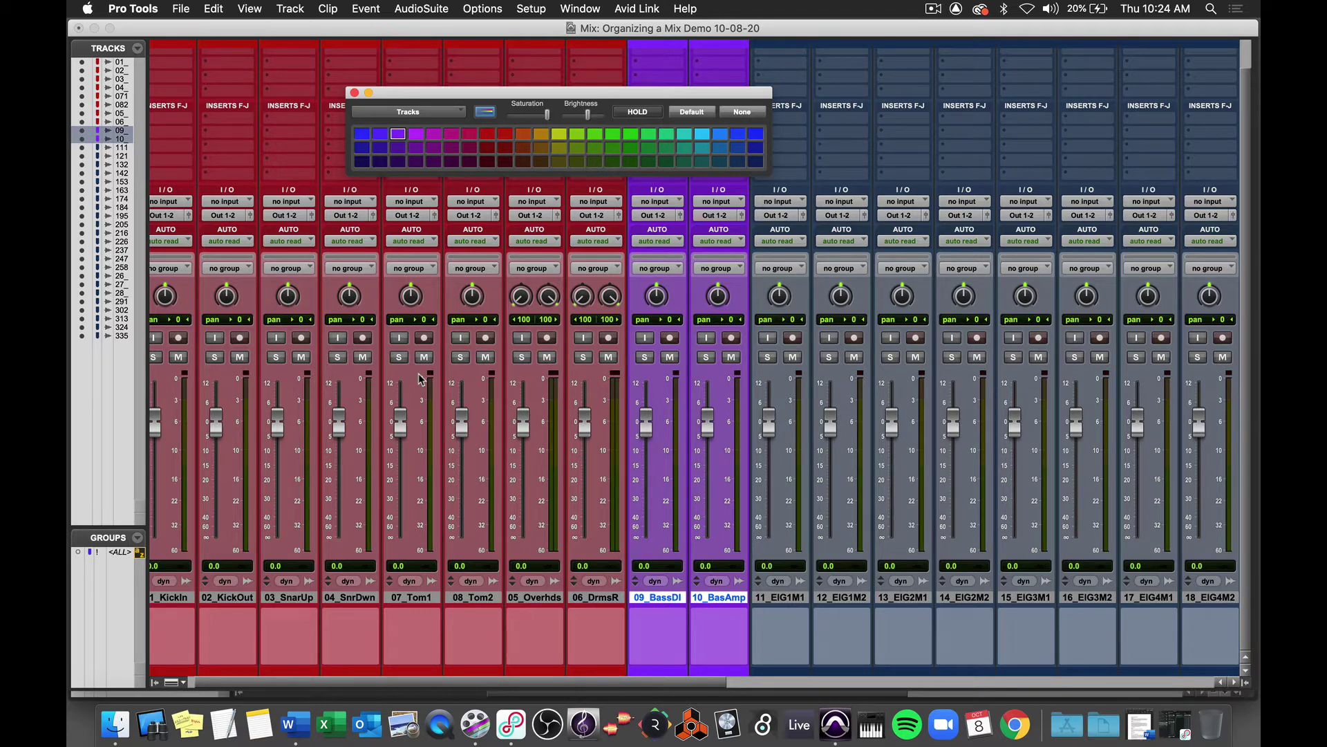
scroll(421, 379, right, 8)
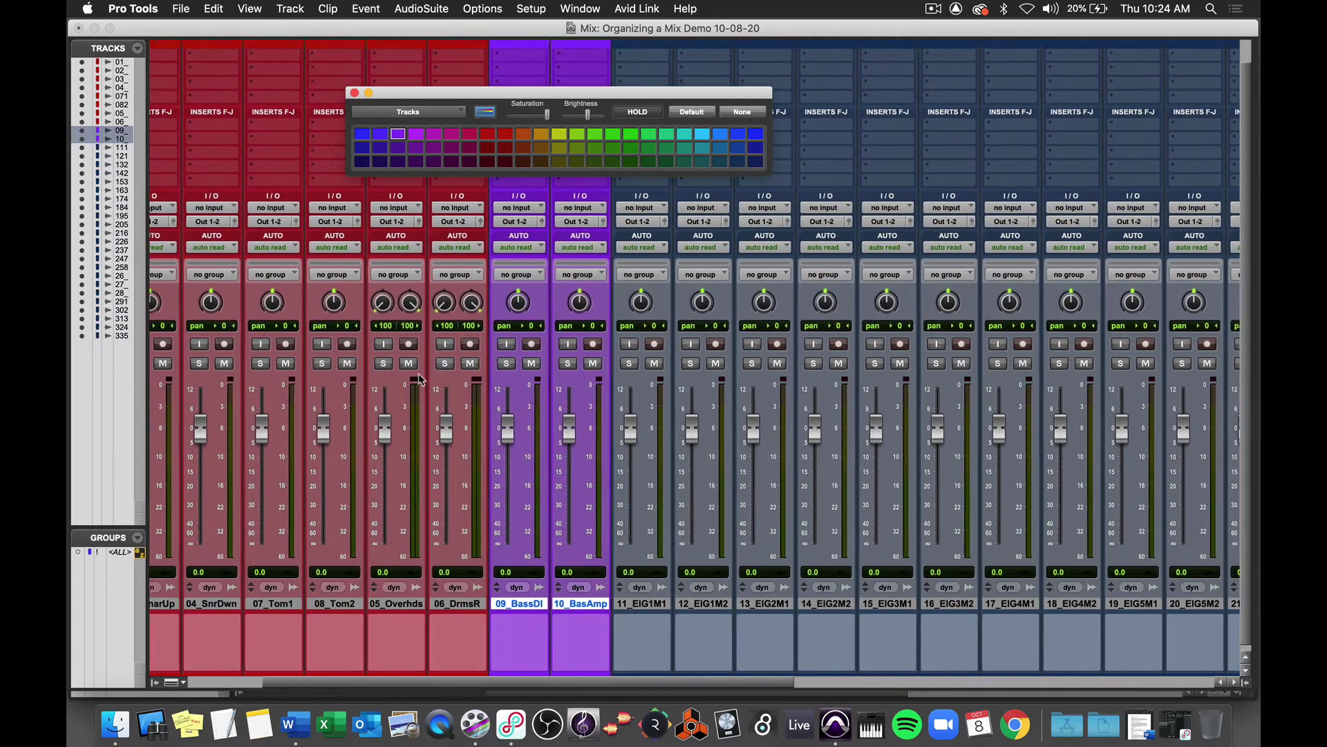
scroll(421, 378, left, 1)
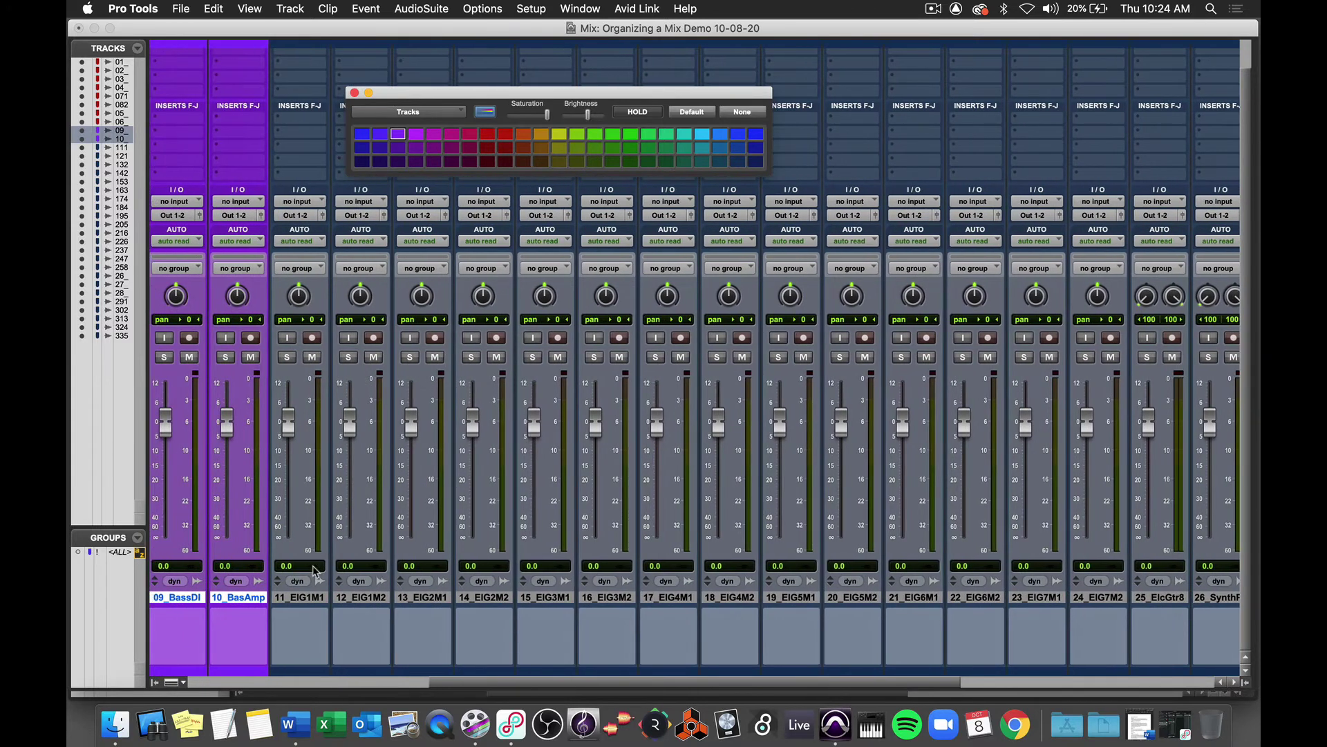
click(301, 597)
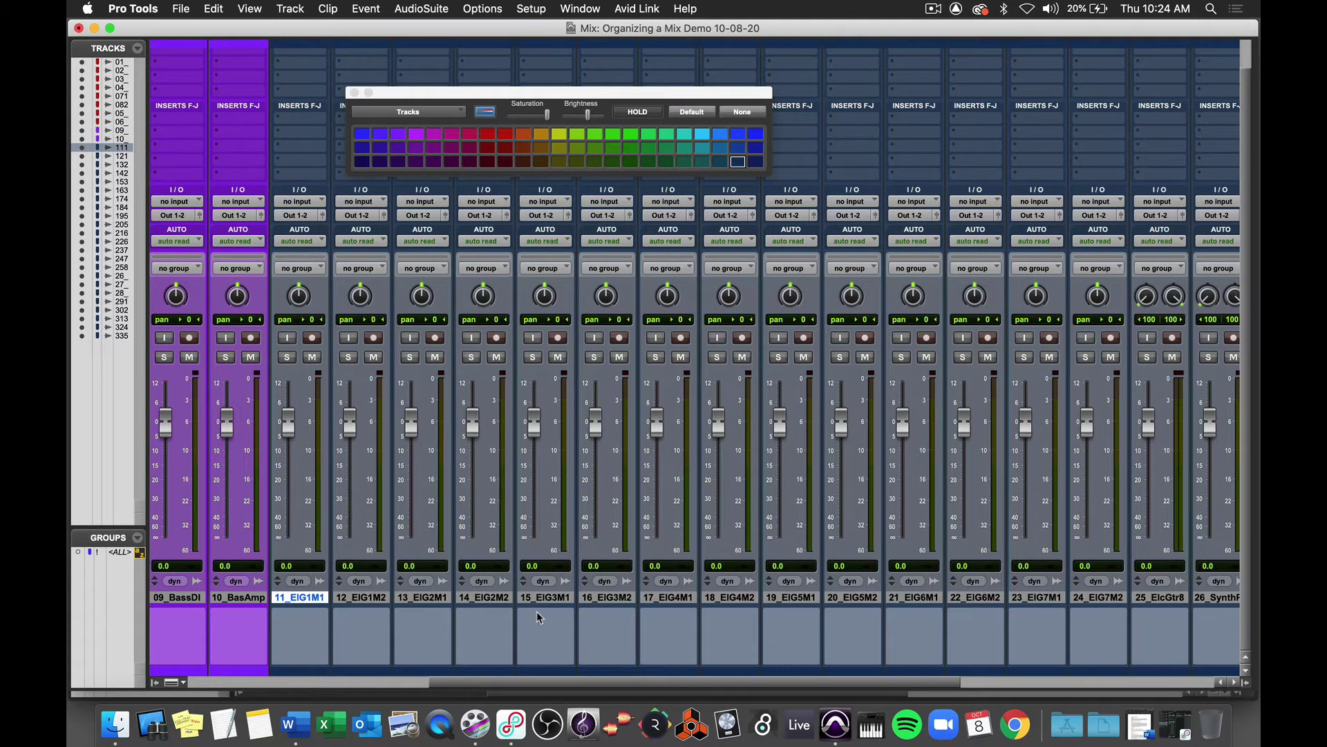
scroll(751, 613, right, 3)
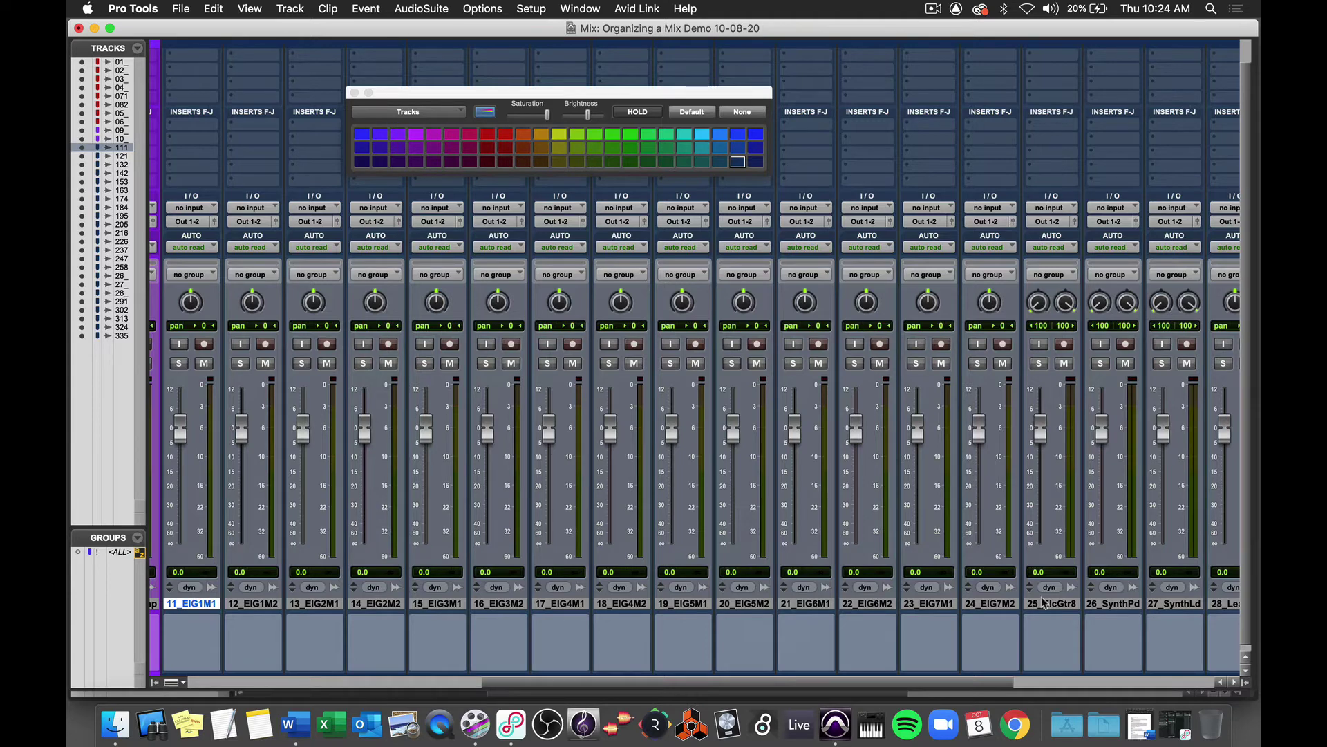
shift+click(1063, 603)
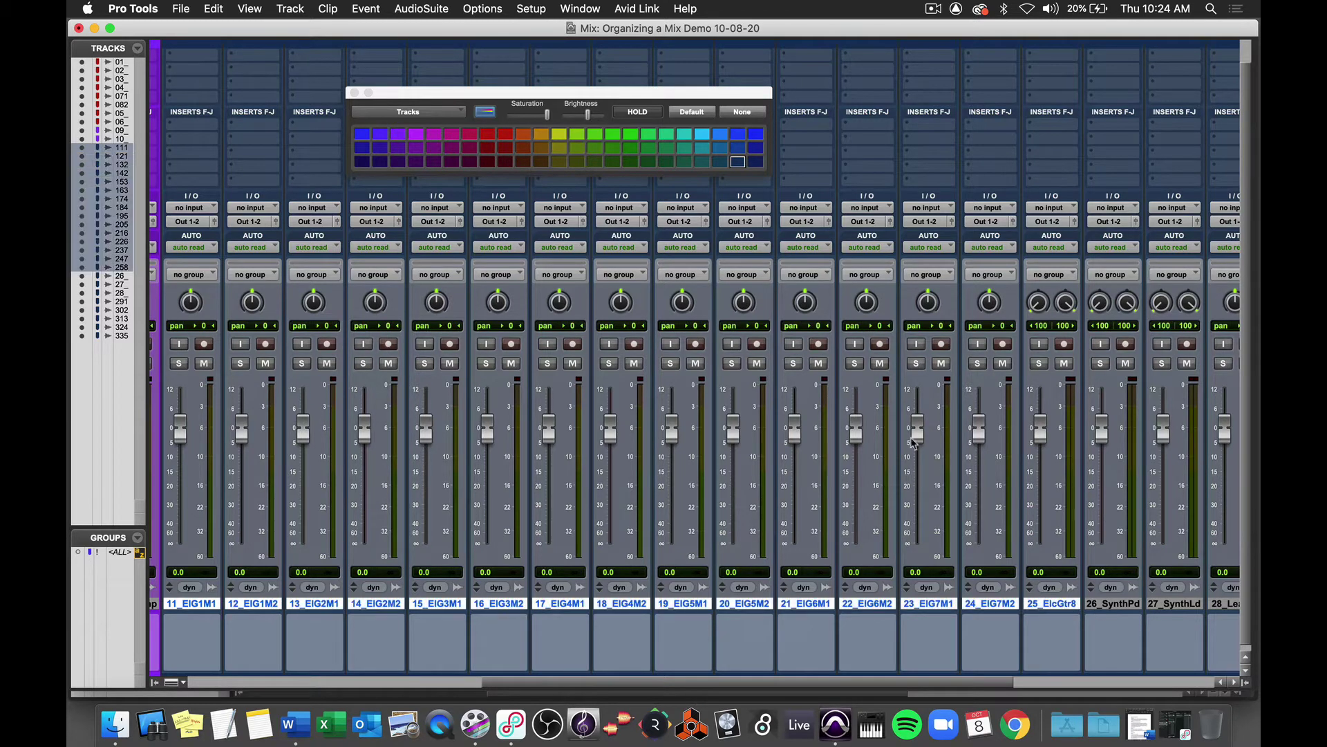
click(528, 135)
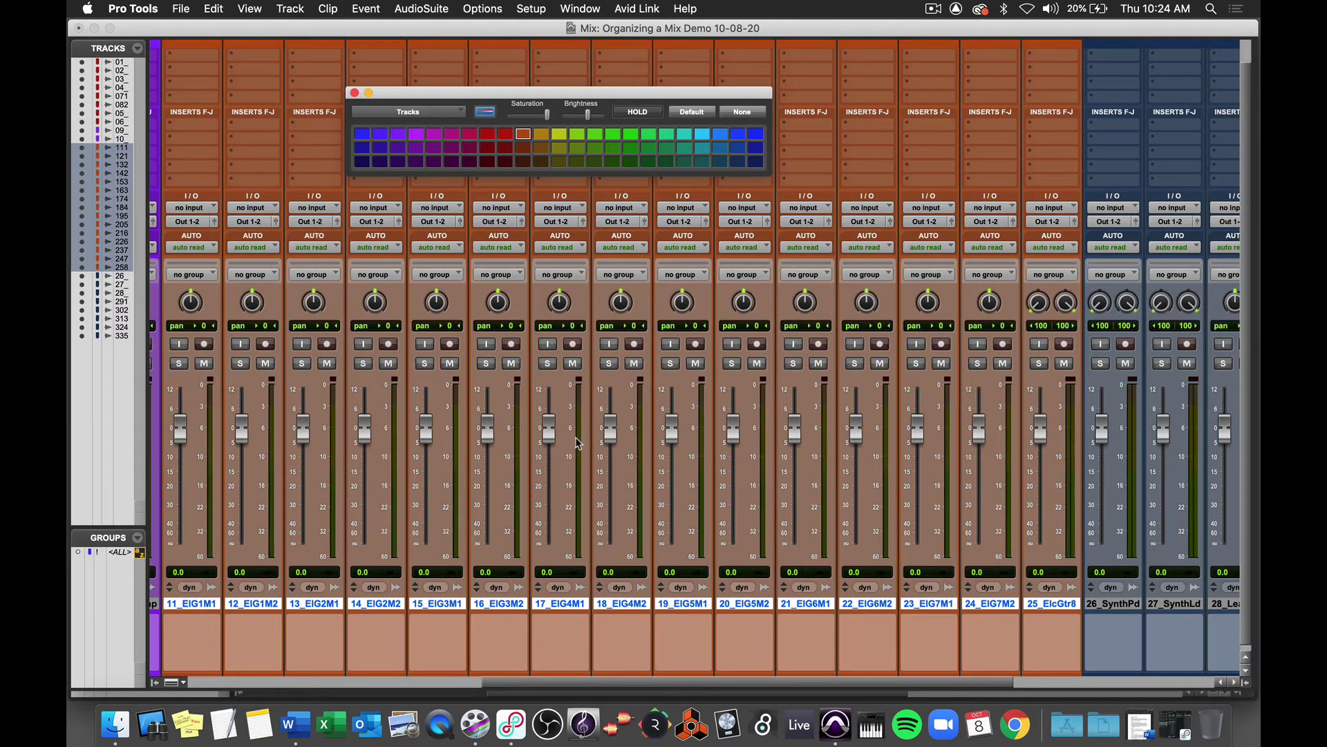
- Color the 26_SynthPd and 27_SynthLd tracks light blue
scroll(578, 450, right, 10)
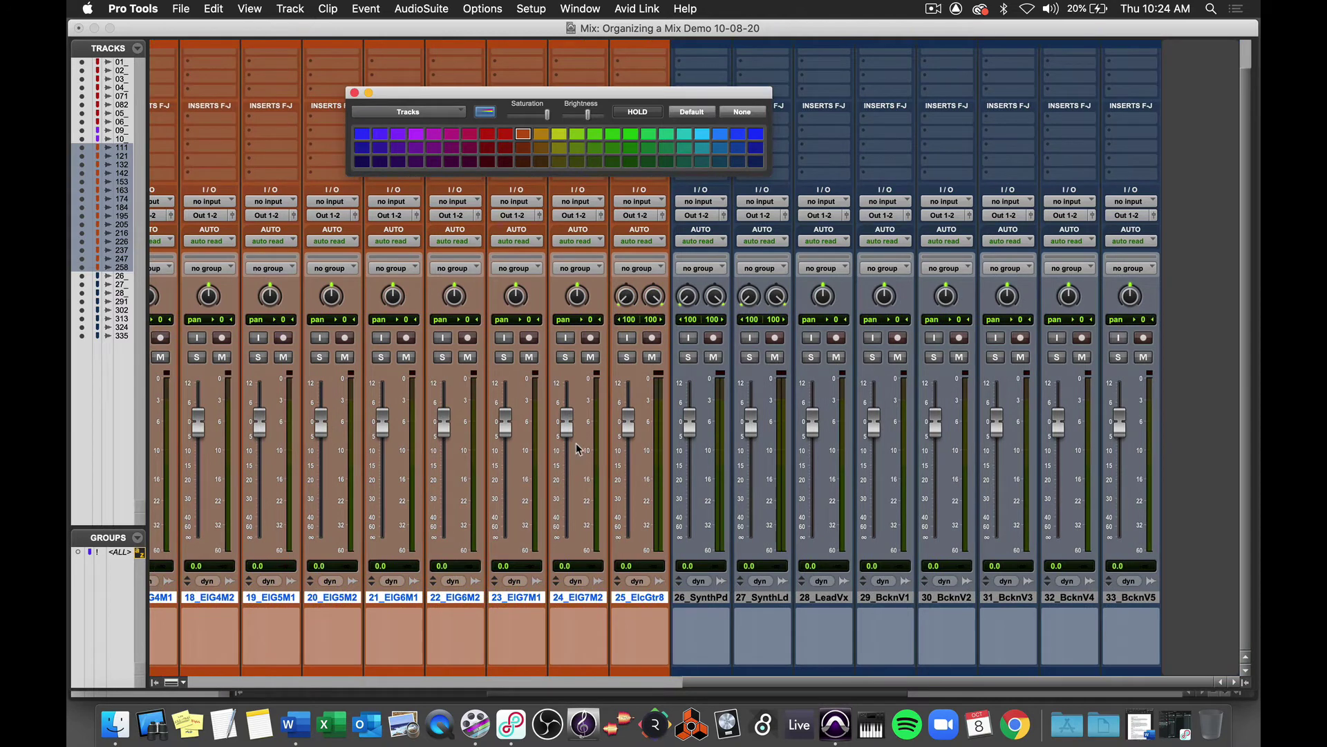
click(710, 599)
shift+click(757, 599)
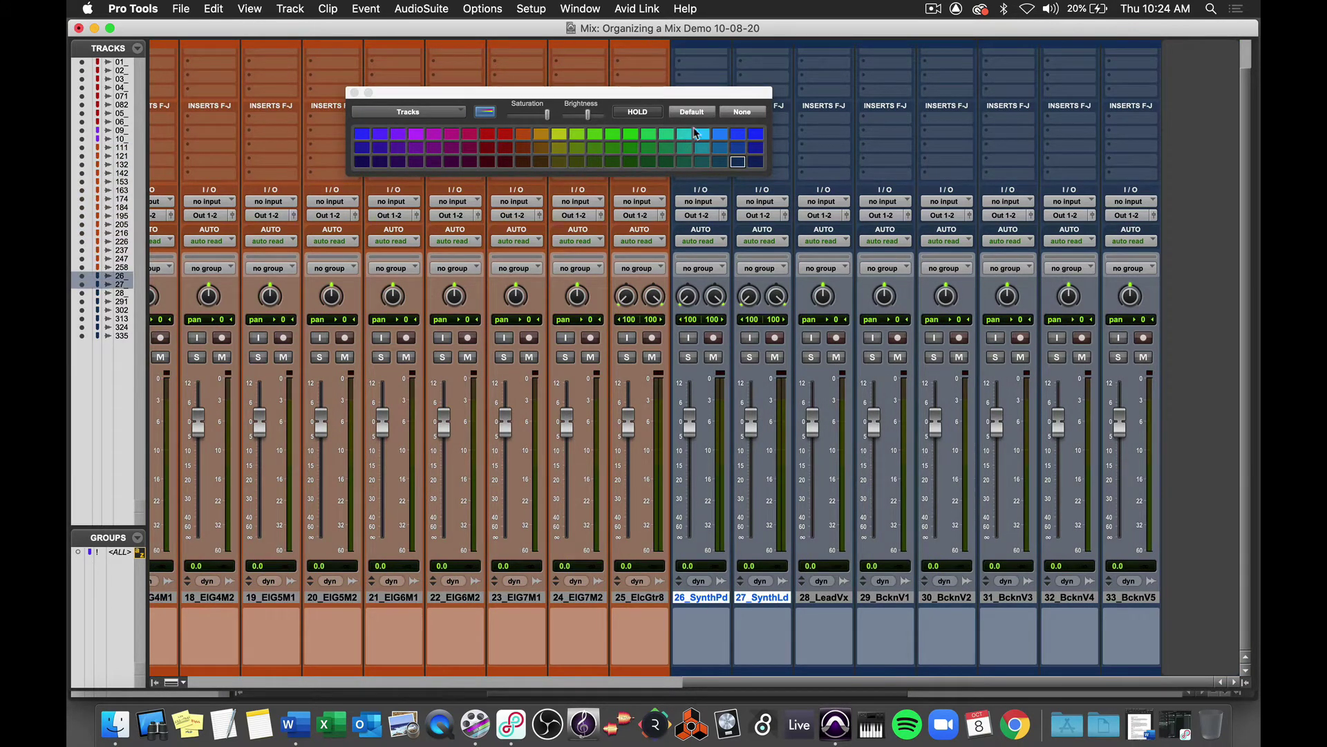
click(702, 134)
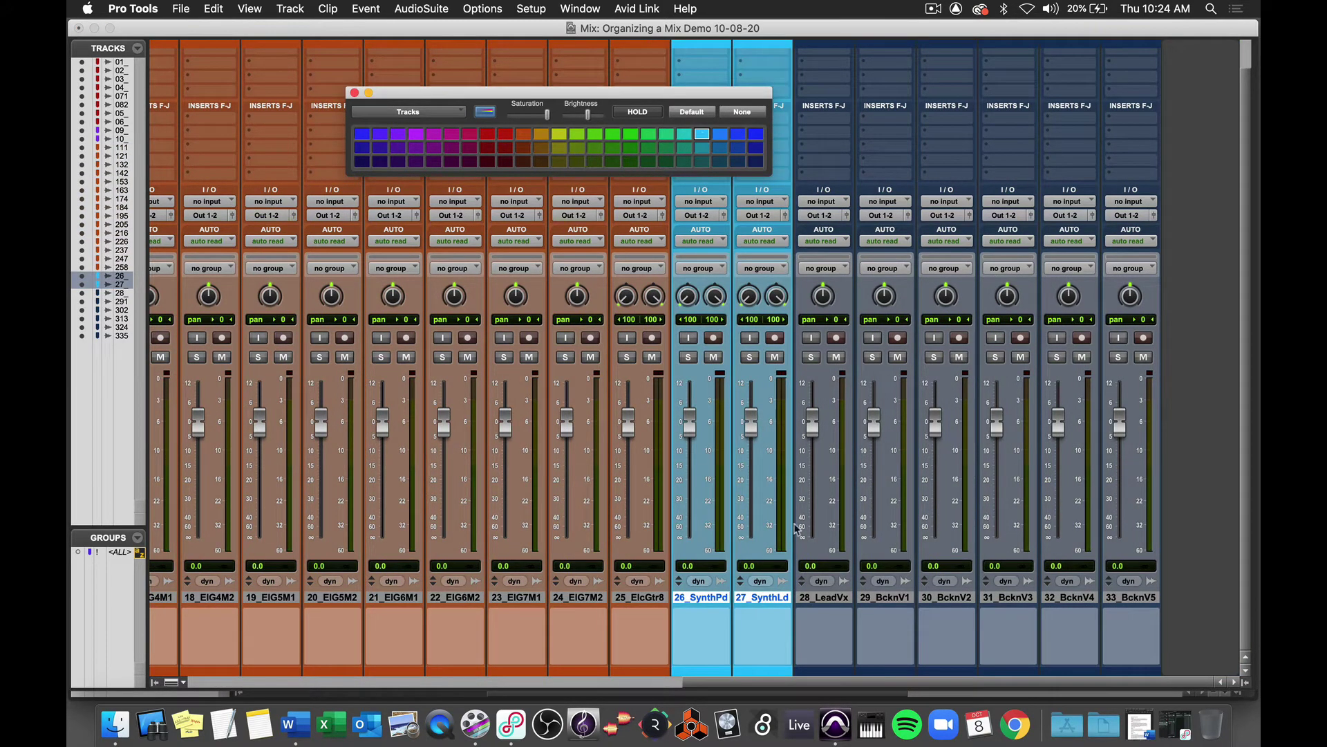
- Color the 28_LeadVx track bright green and the backing vocals from 29_BcknV1 to 33_BcknV5 a darker green
click(830, 599)
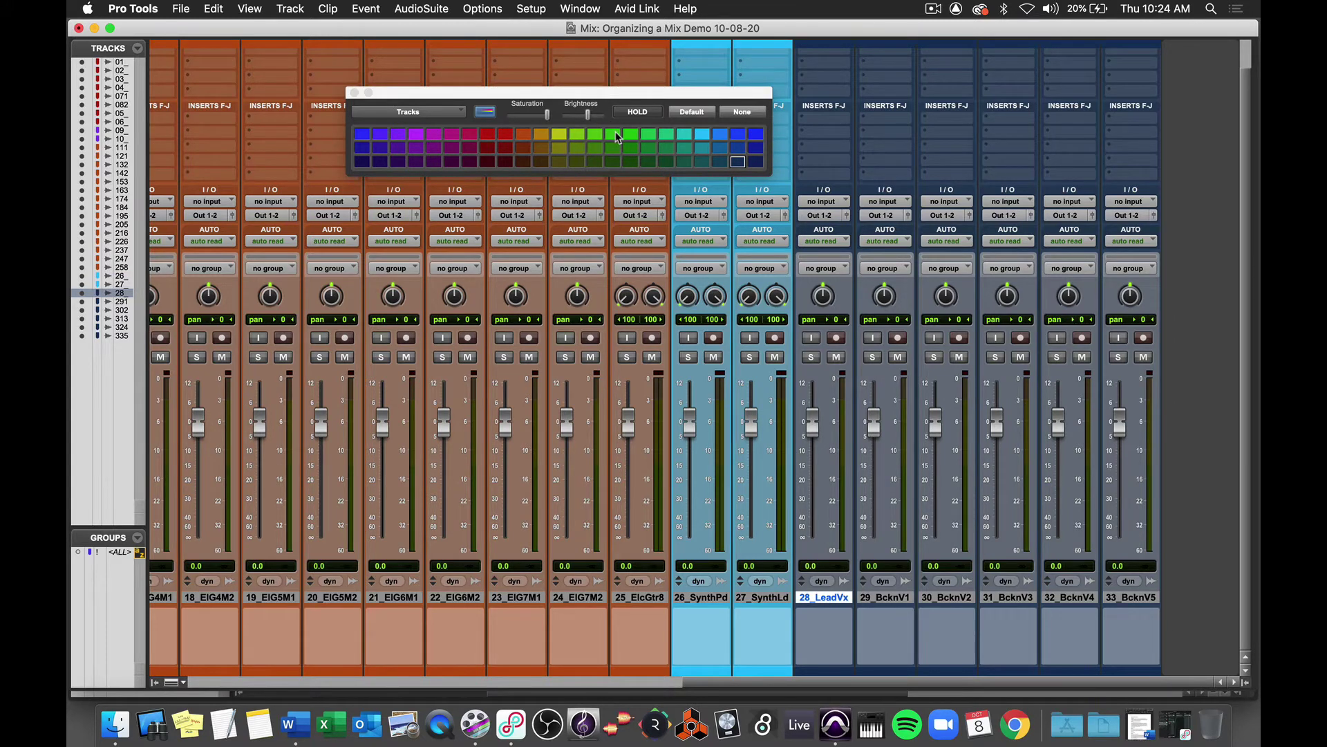
click(614, 133)
click(885, 597)
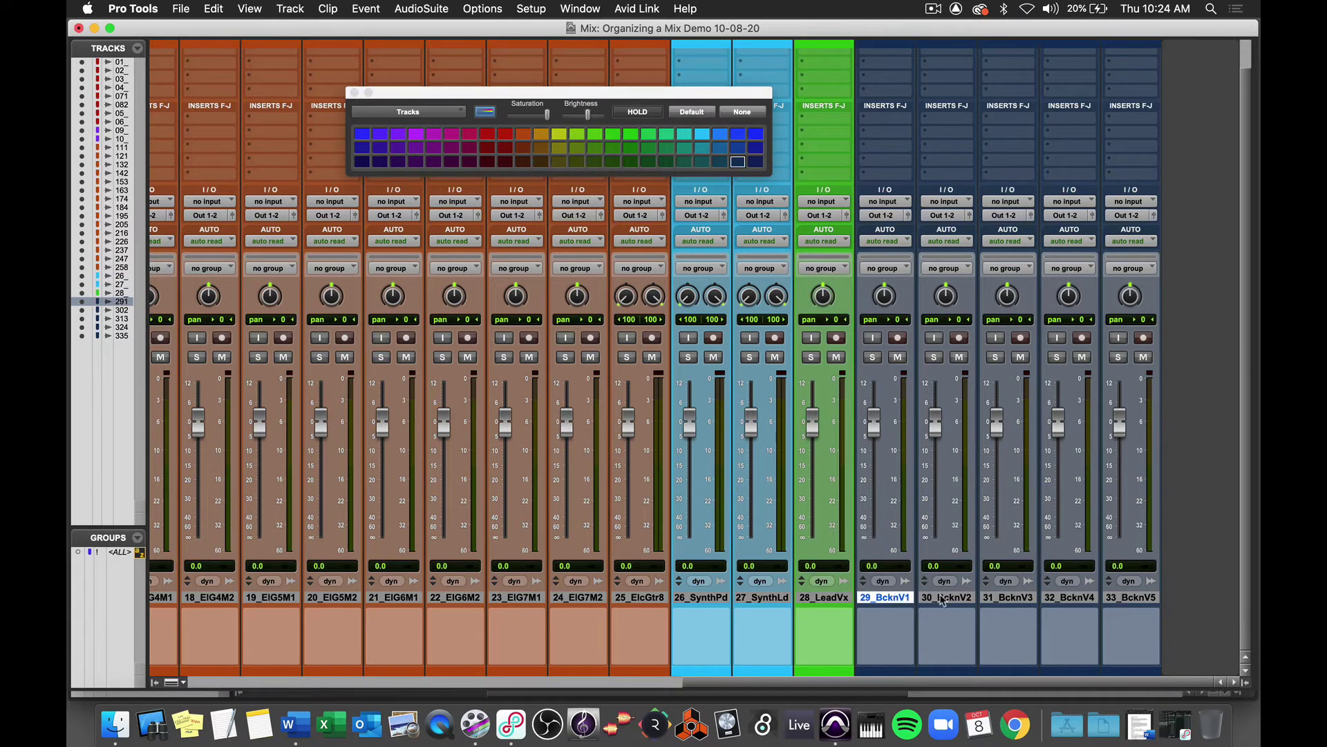
shift+click(1134, 599)
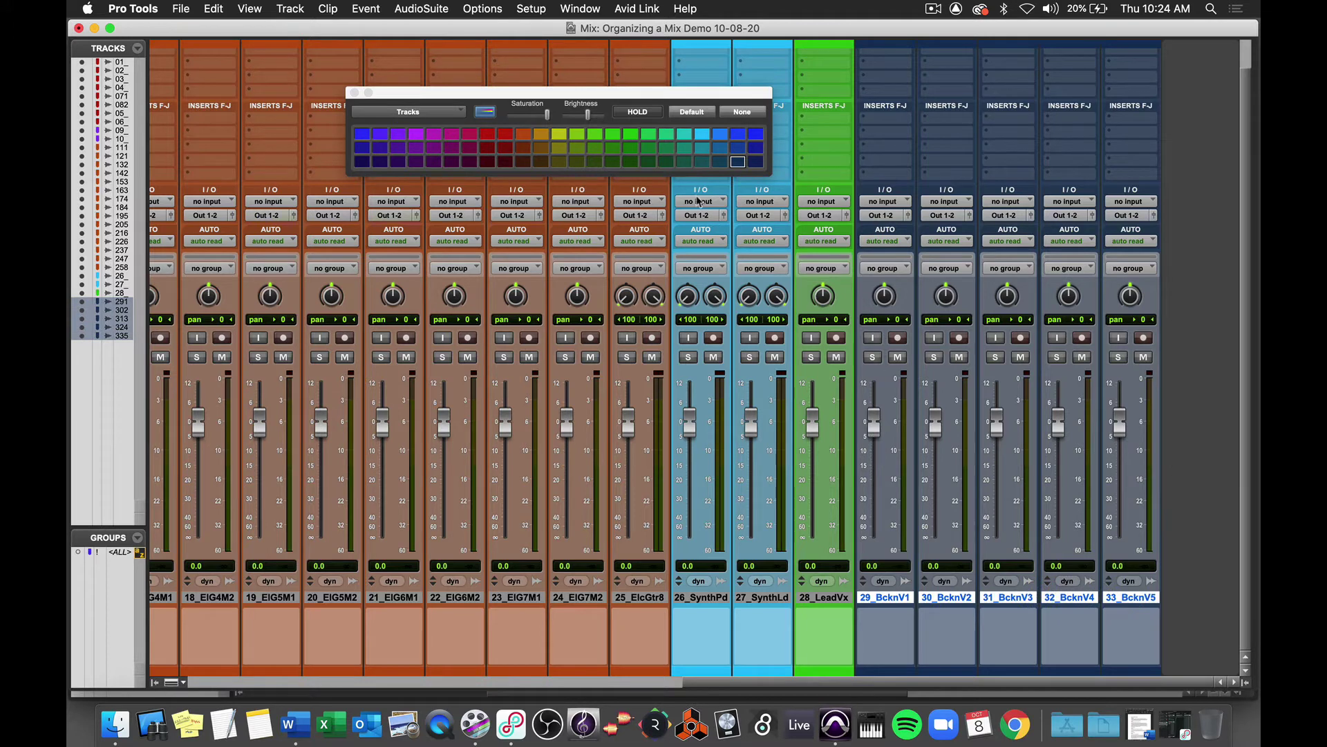
click(629, 145)
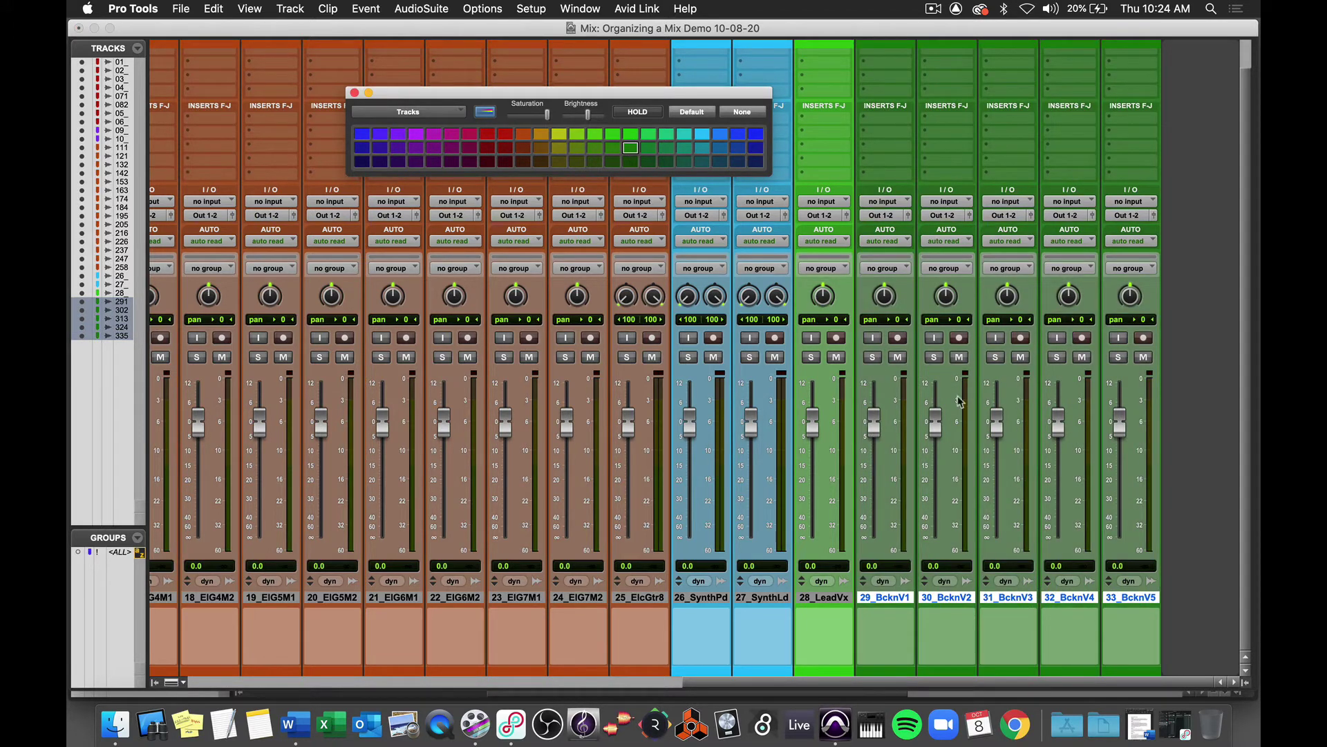
- Select the 28_LeadVx track and review the color coding across the whole mixer
click(847, 620)
click(880, 625)
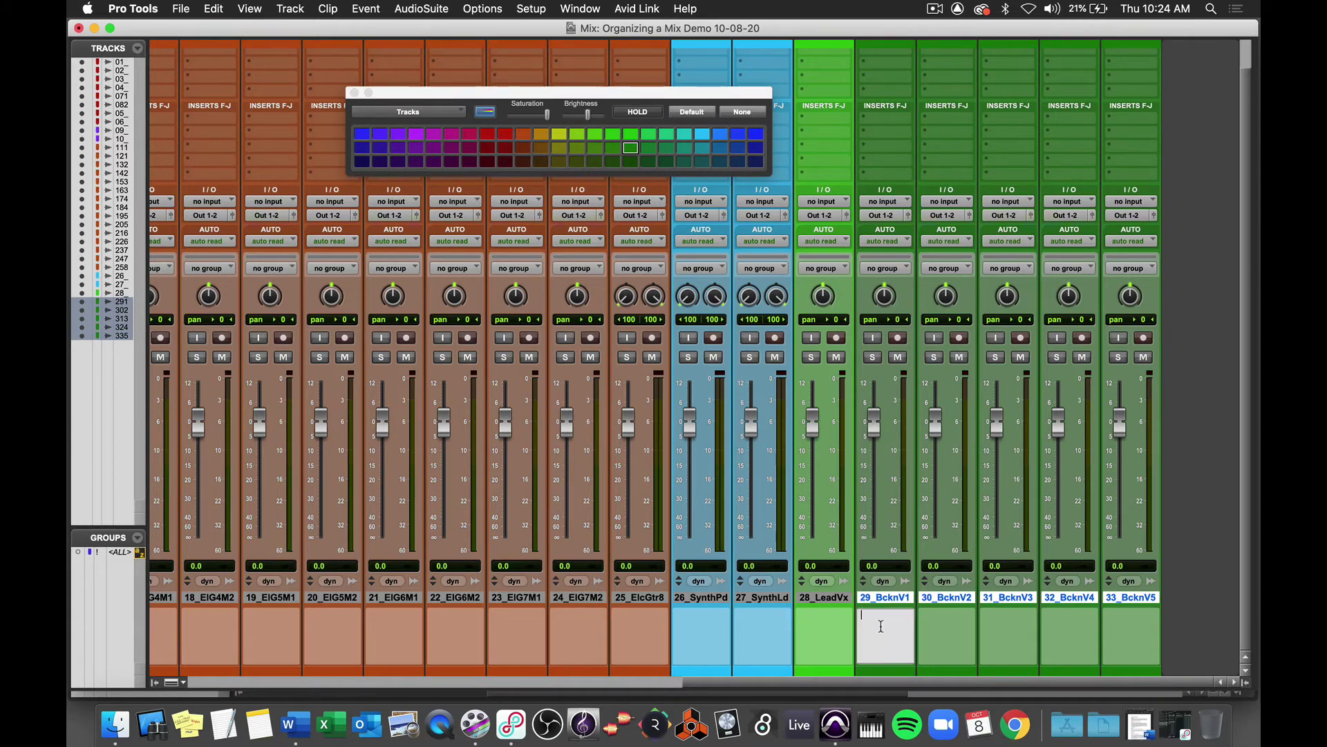
click(832, 599)
scroll(832, 600, left, 10)
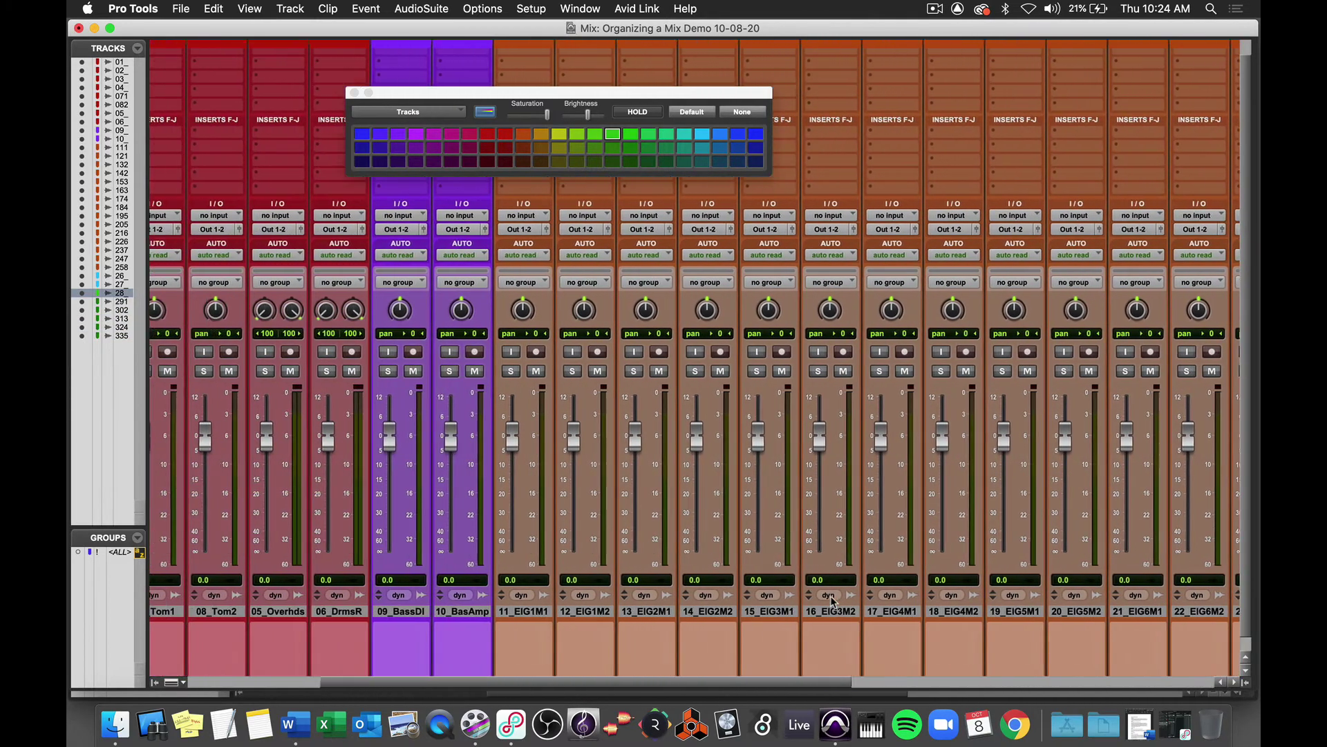
scroll(831, 595, left, 5)
scroll(832, 599, right, 7)
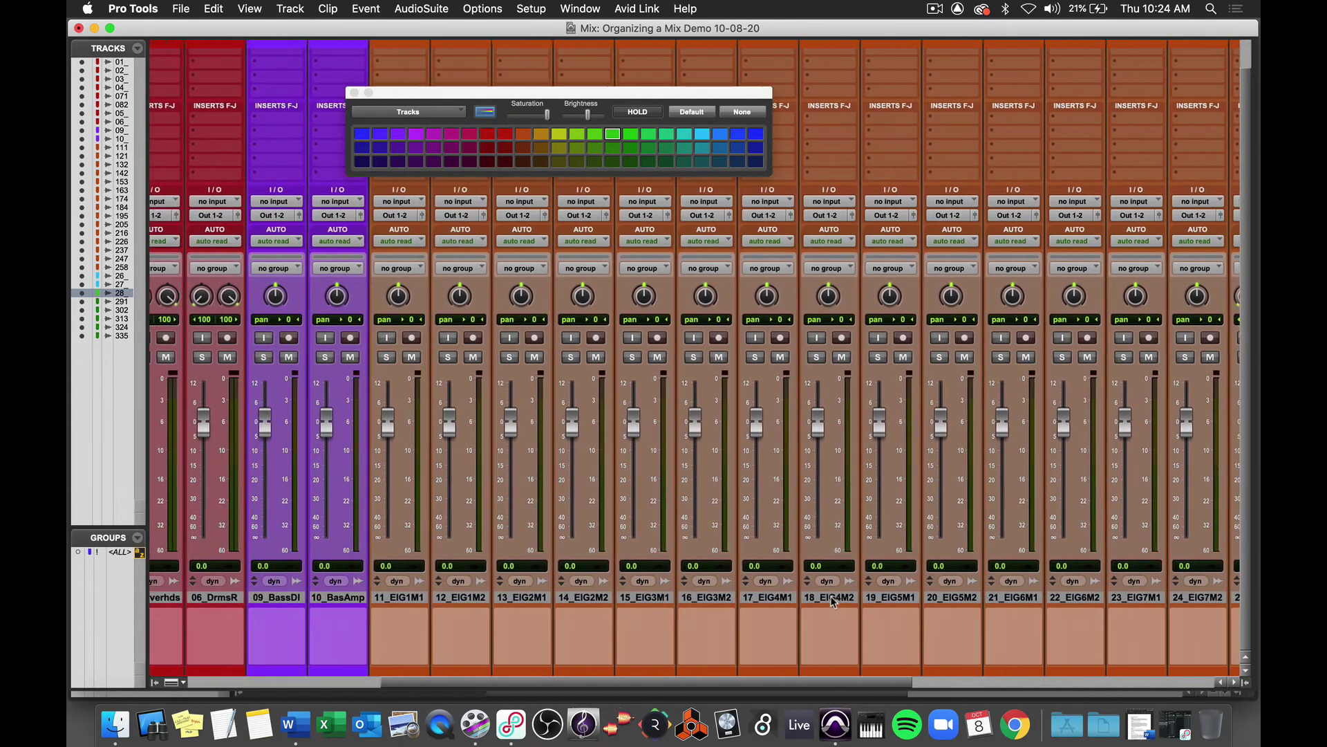
scroll(831, 598, right, 10)
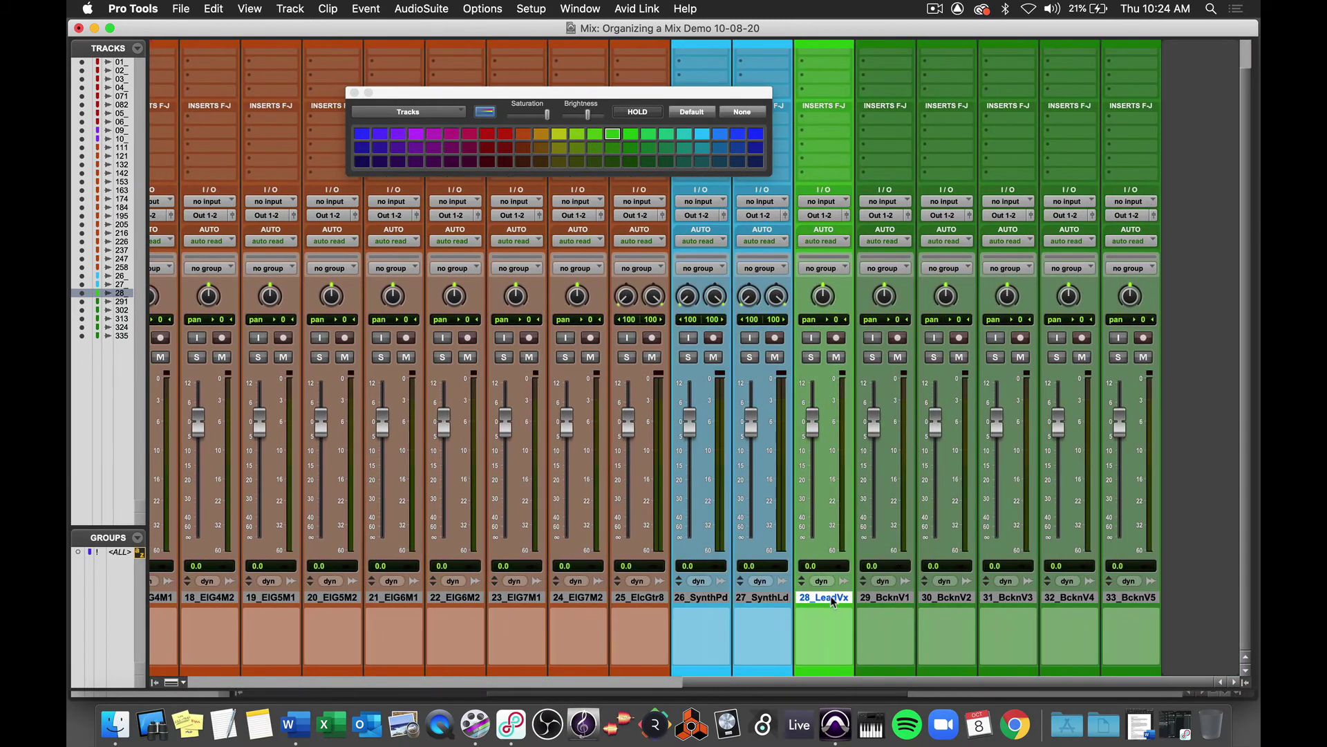
scroll(831, 595, left, 12)
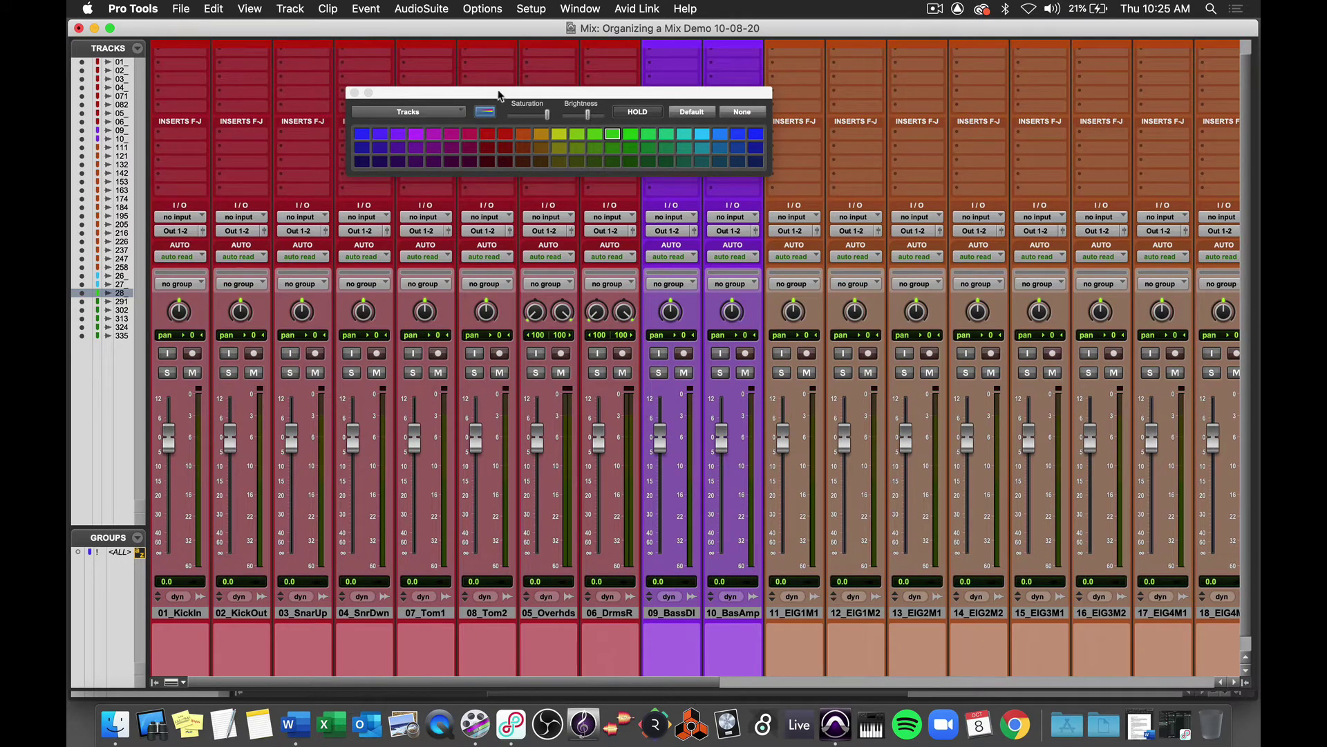
- Move the Color Palette lower over the mixer and review which item types it can color, keeping Tracks as the target
drag(501, 97, 560, 199)
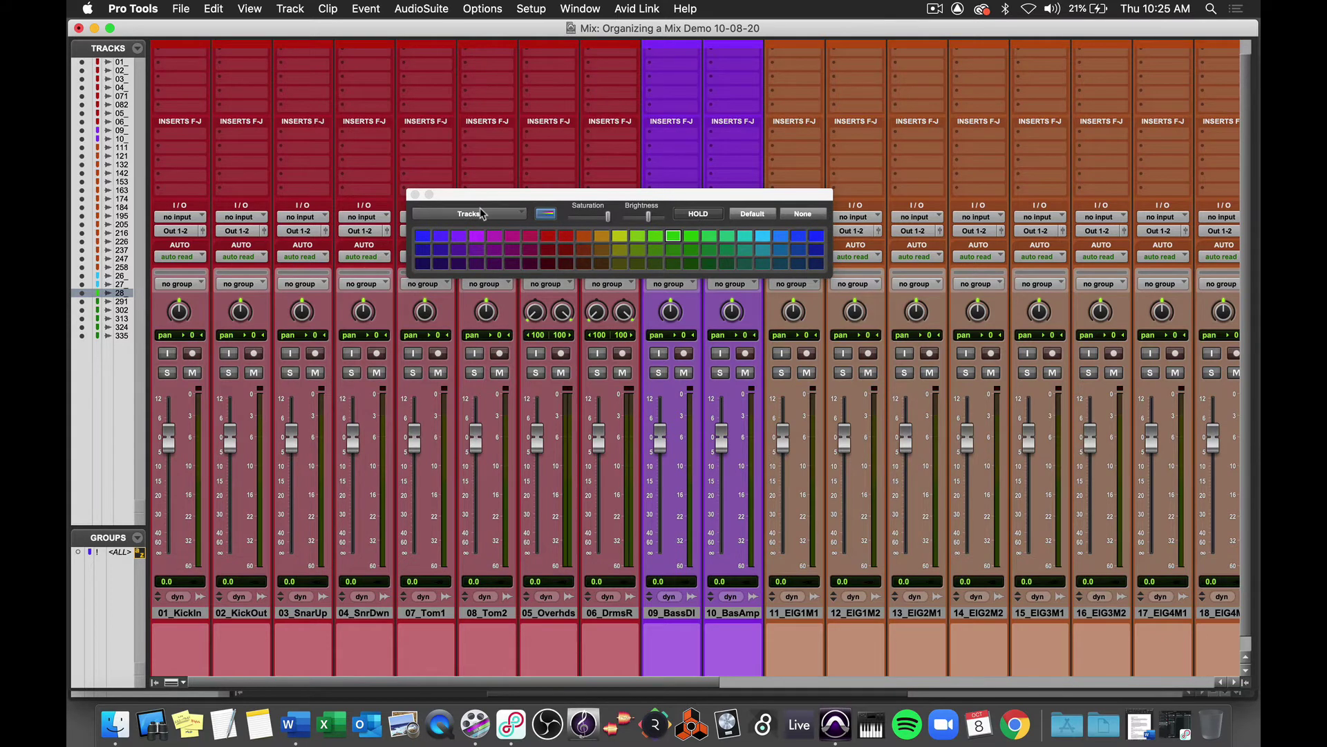
click(514, 215)
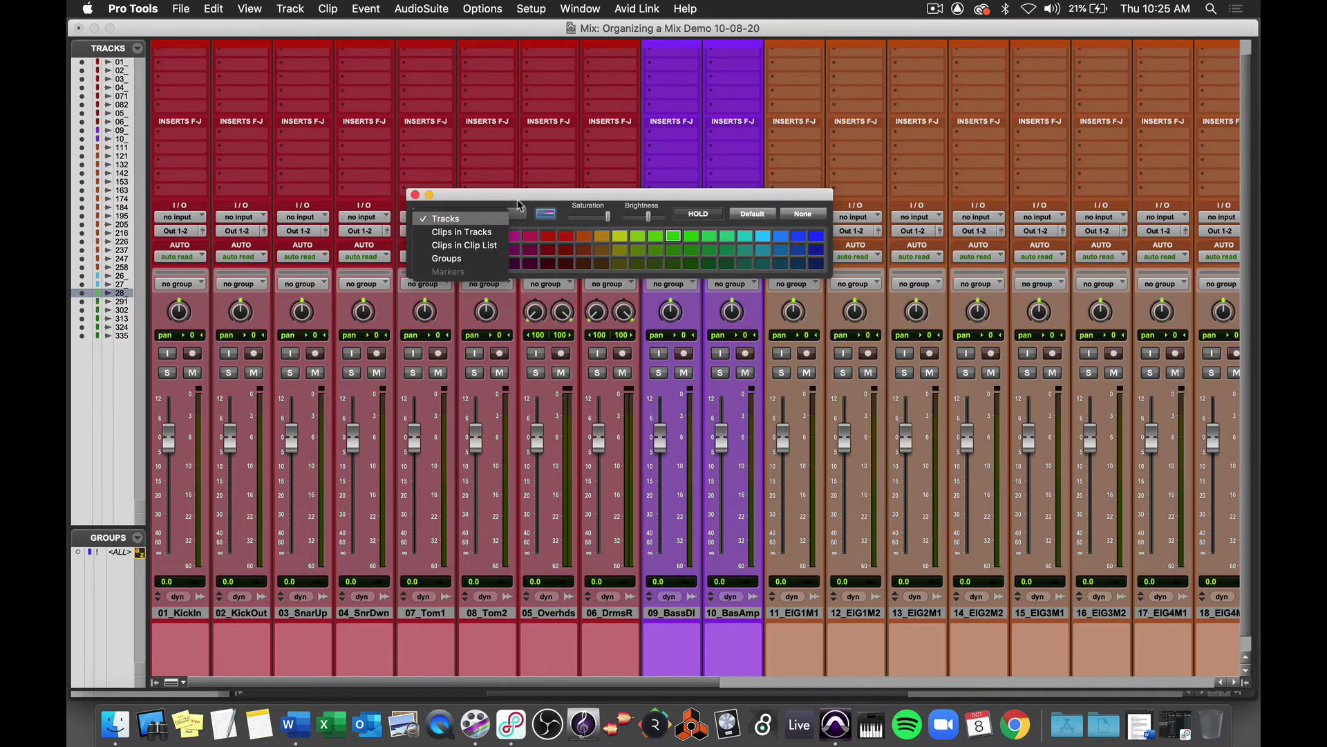
click(518, 205)
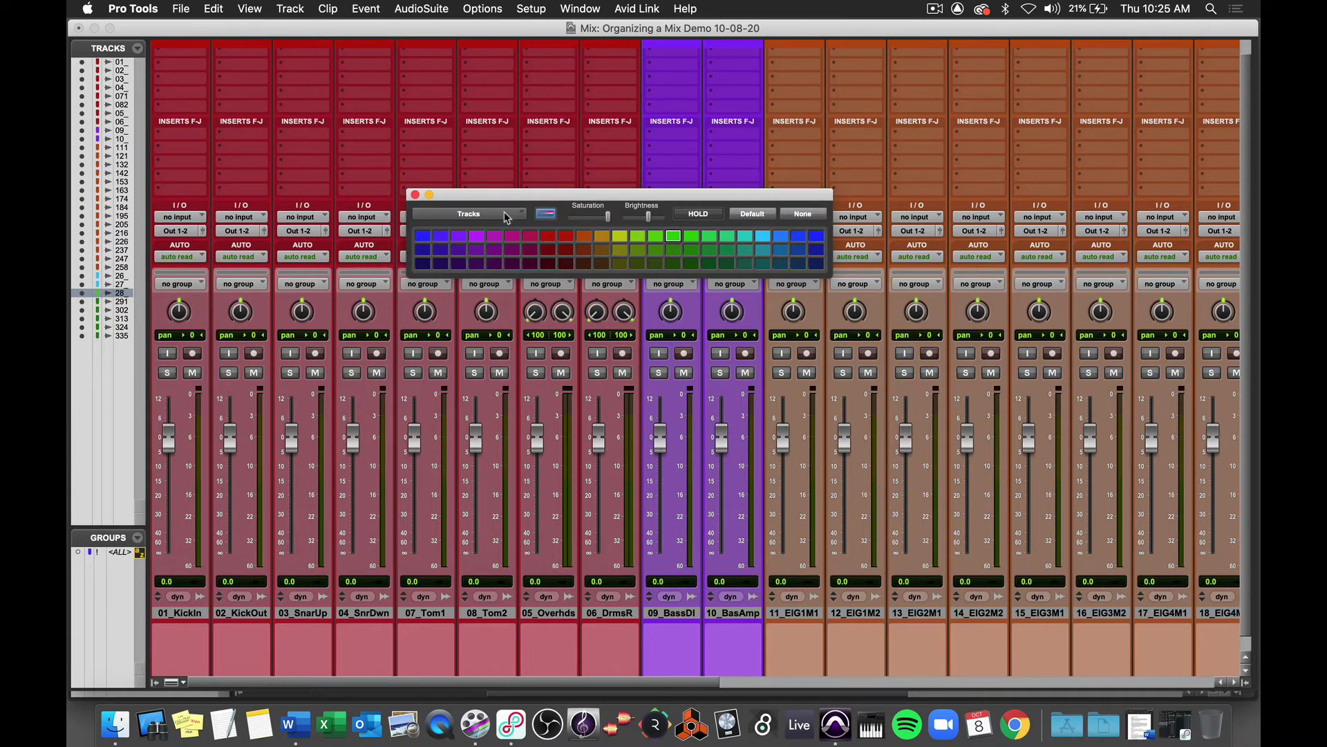
click(506, 217)
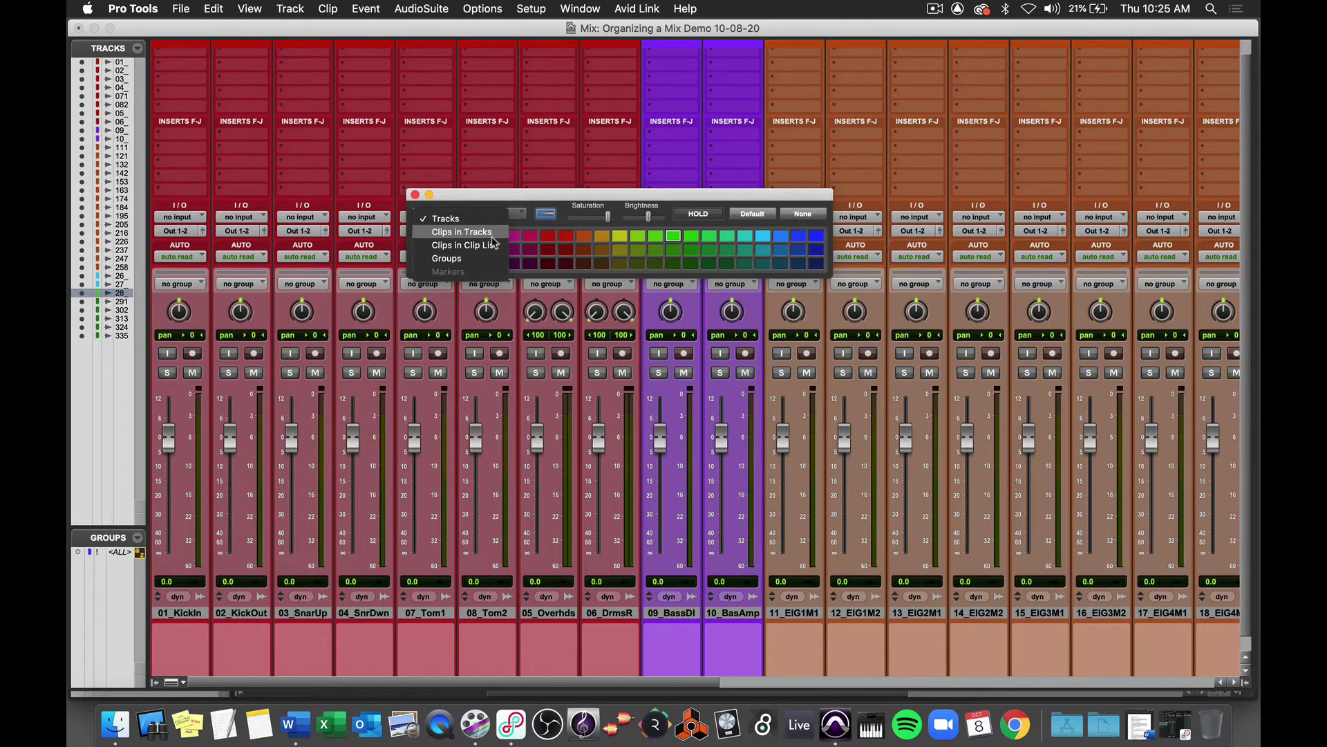
click(502, 204)
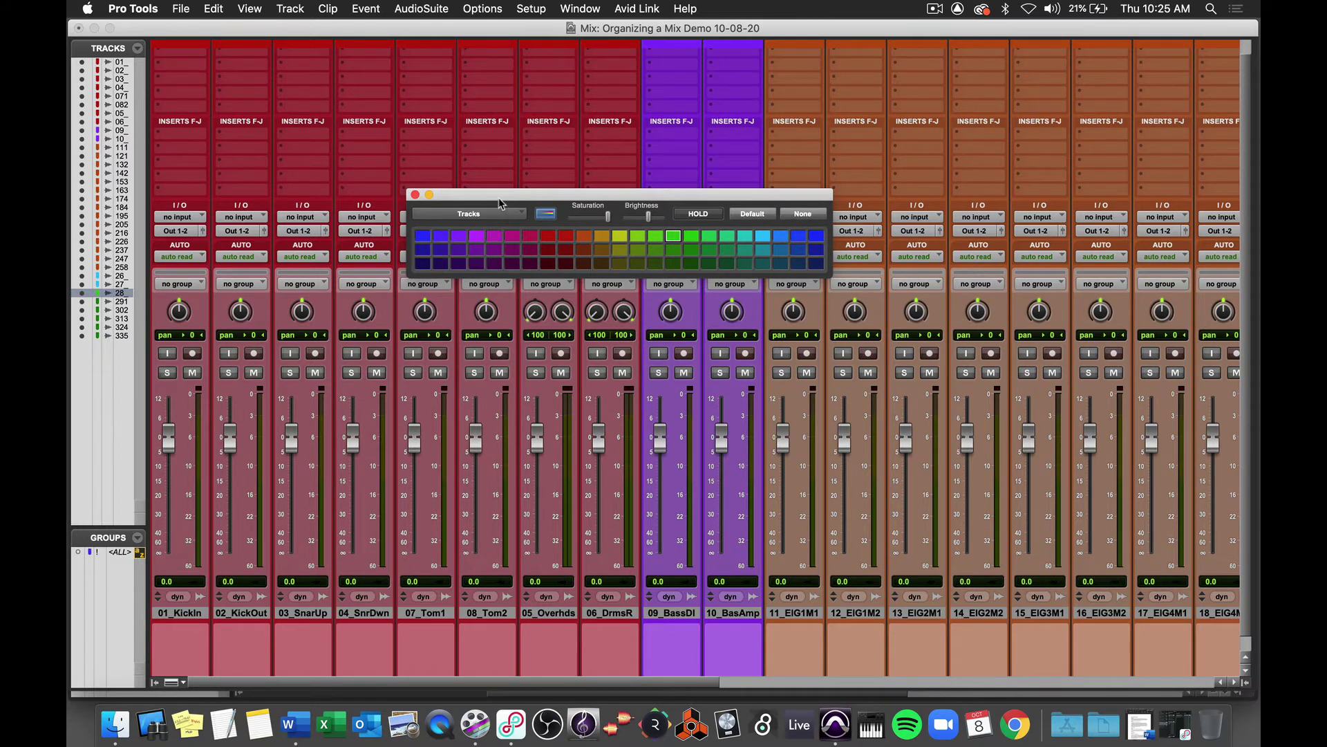
- Turn the channel strip coloring off and back on to compare how the mixer looks
click(547, 215)
scroll(592, 336, down, 1)
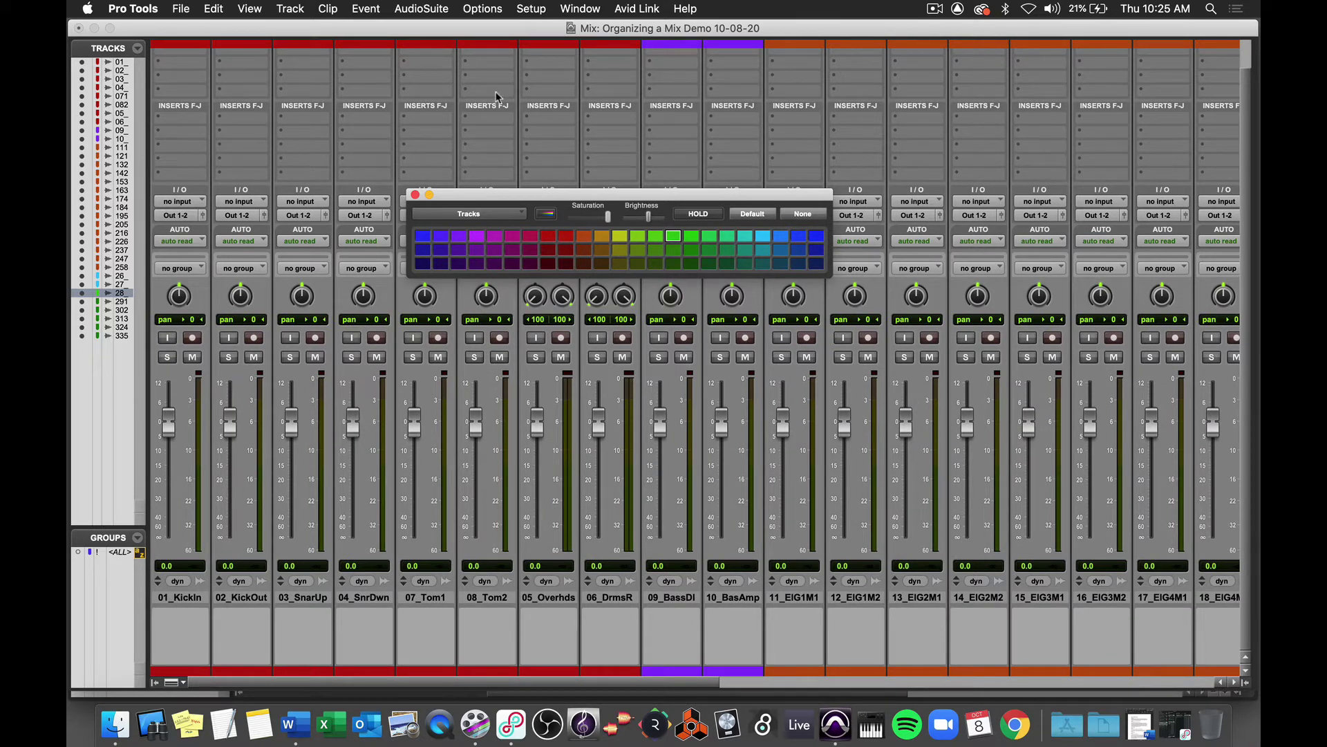
click(544, 215)
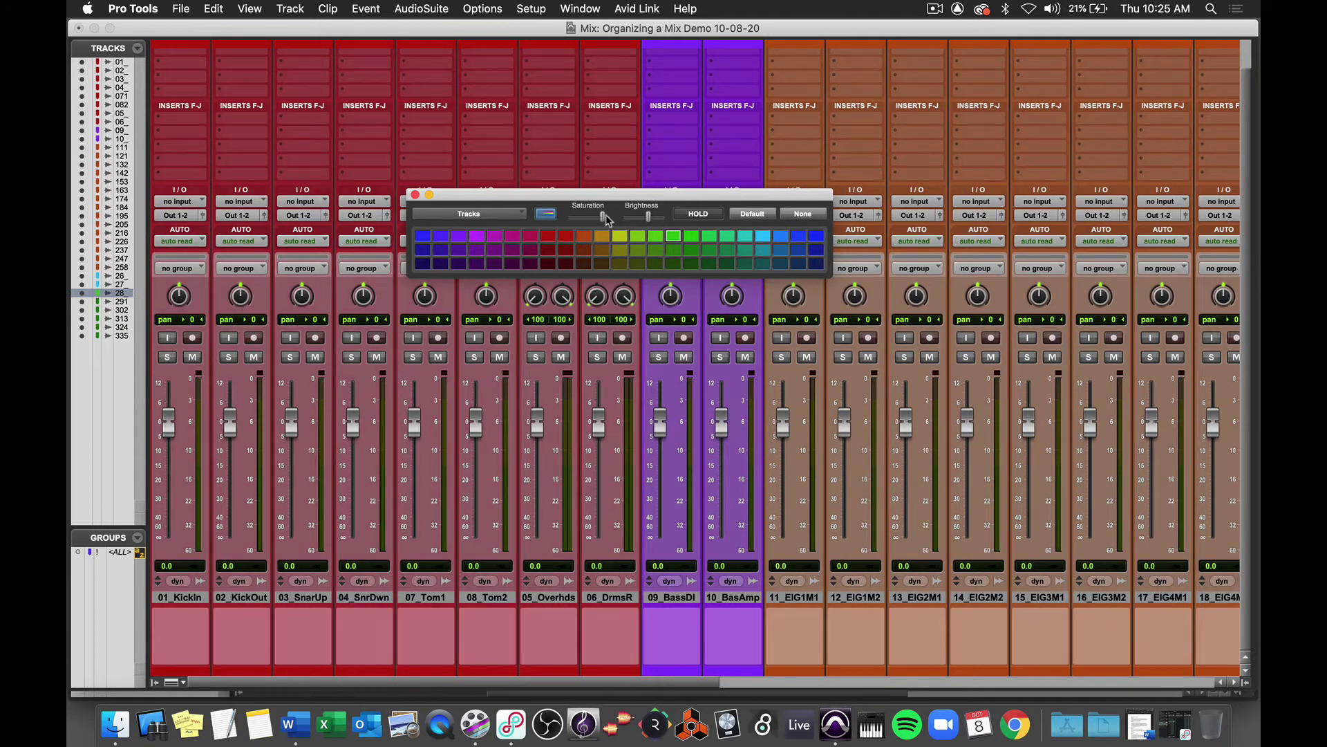
- Raise the brightness of the channel strip colors and close the Color Palette
drag(607, 216, 665, 220)
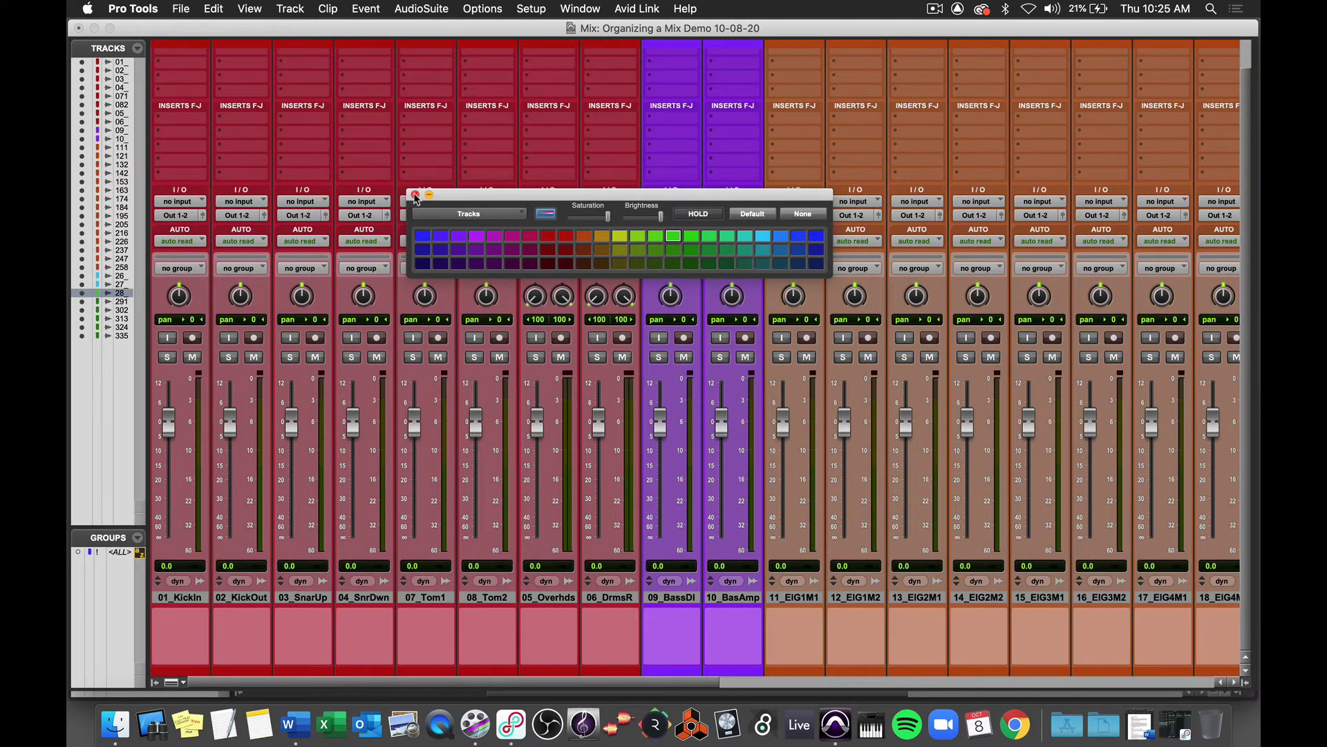
click(414, 195)
- In the Edit window, set the Default Clip Color Coding preference to Track Color and check the clips down through the electric guitar tracks
key(super+equal)
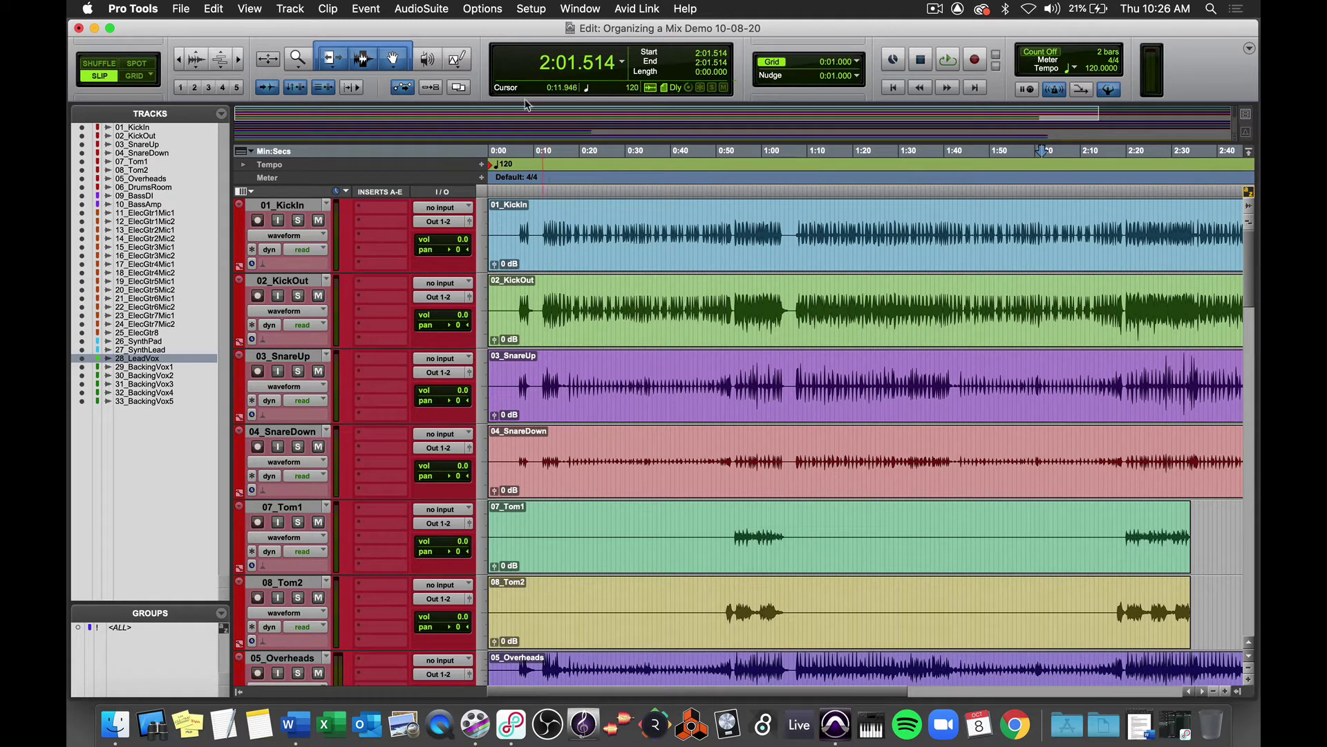
click(535, 10)
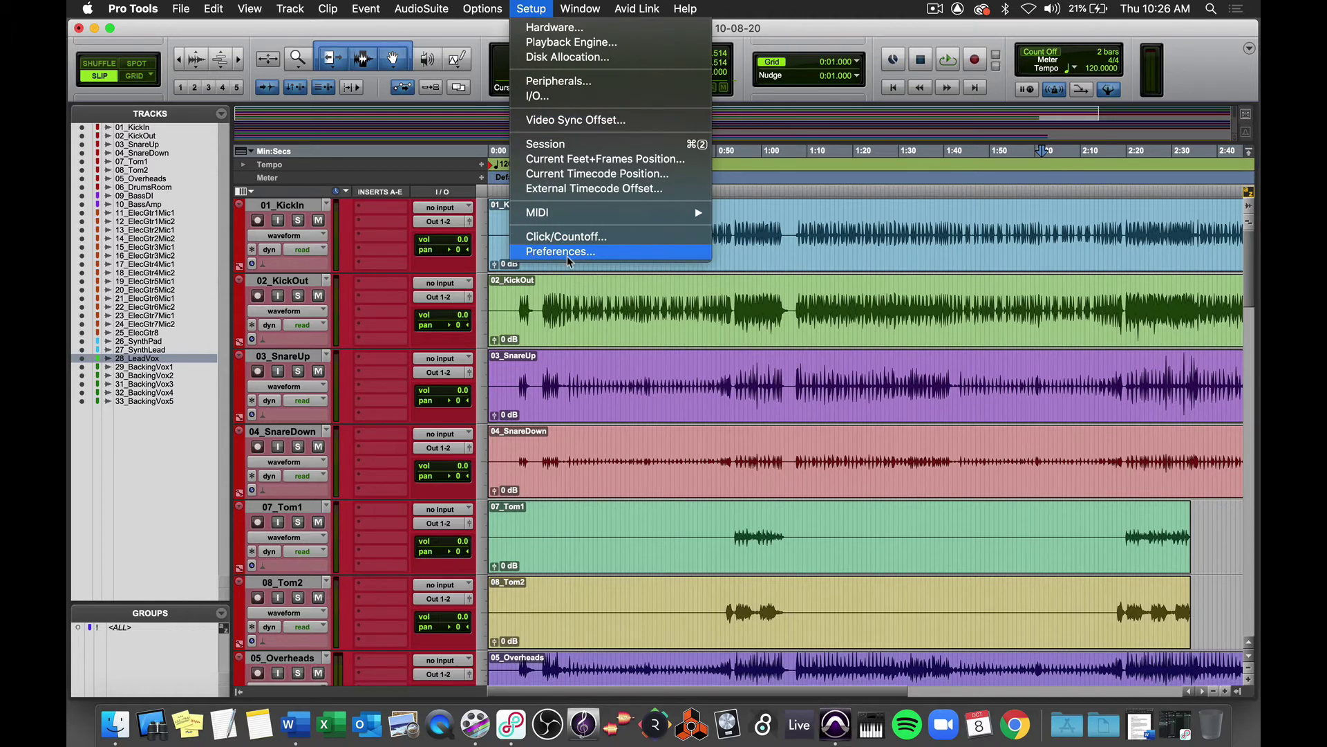
mouse_move(150, 14)
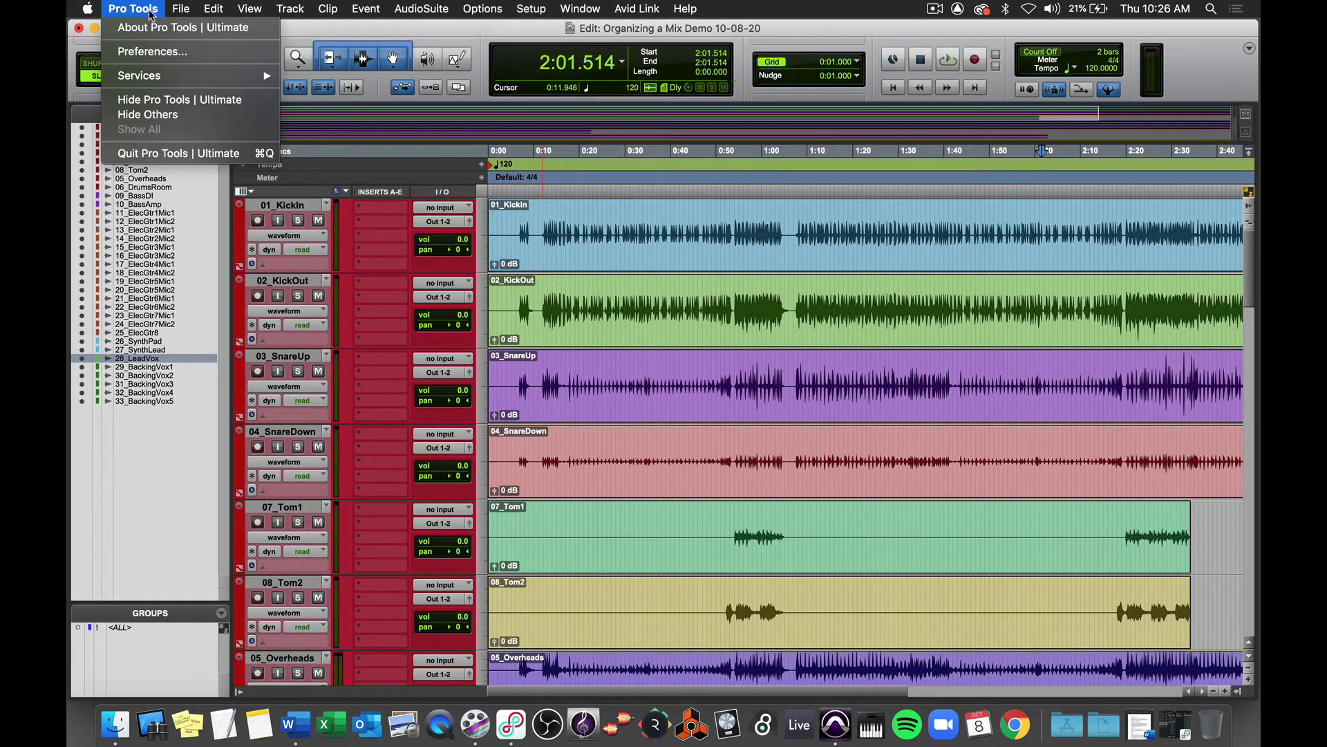
click(153, 53)
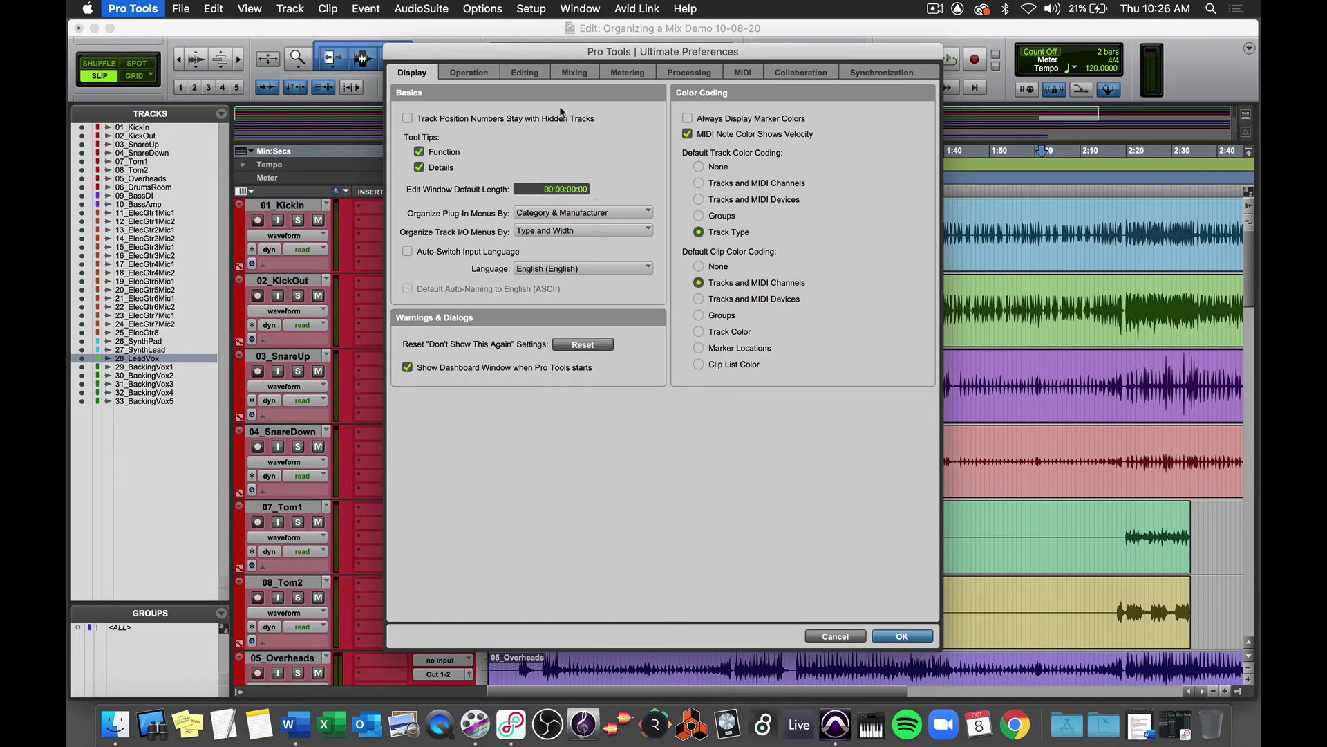
drag(535, 52, 640, 62)
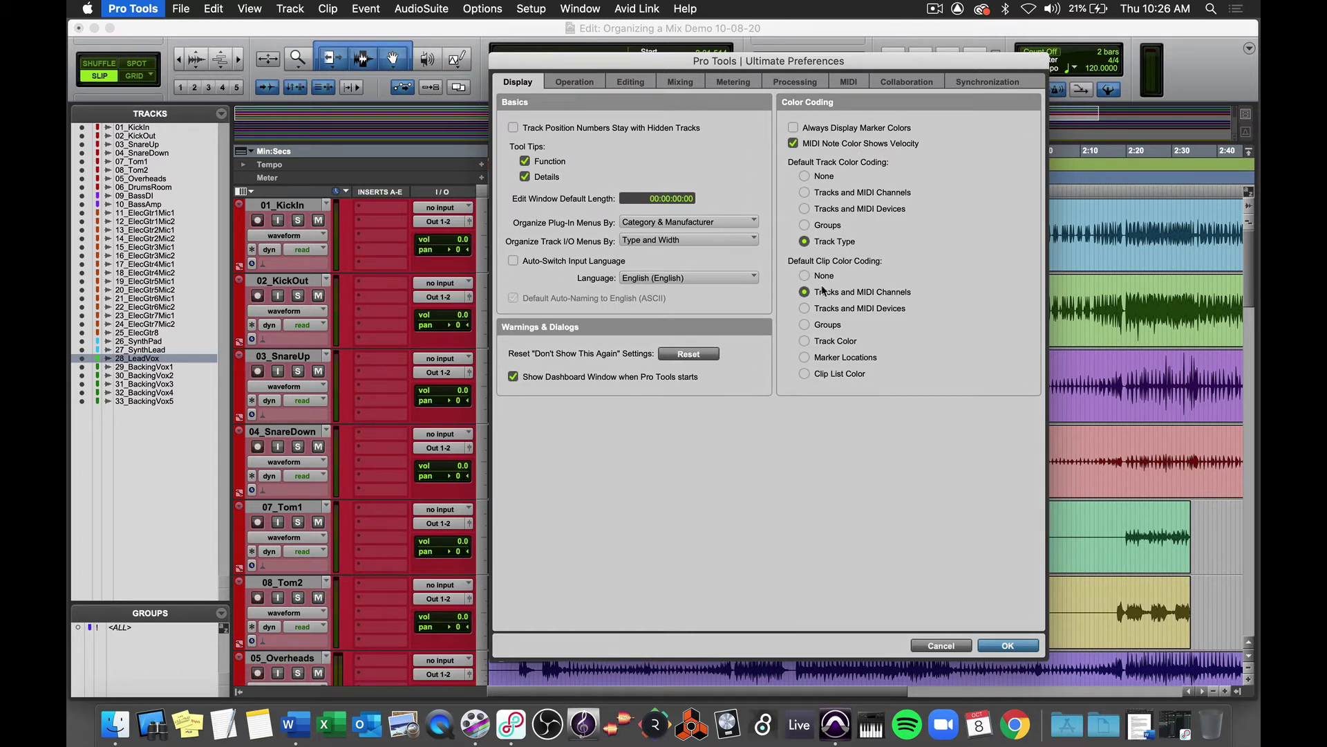
click(805, 342)
click(1008, 645)
scroll(919, 431, down, 5)
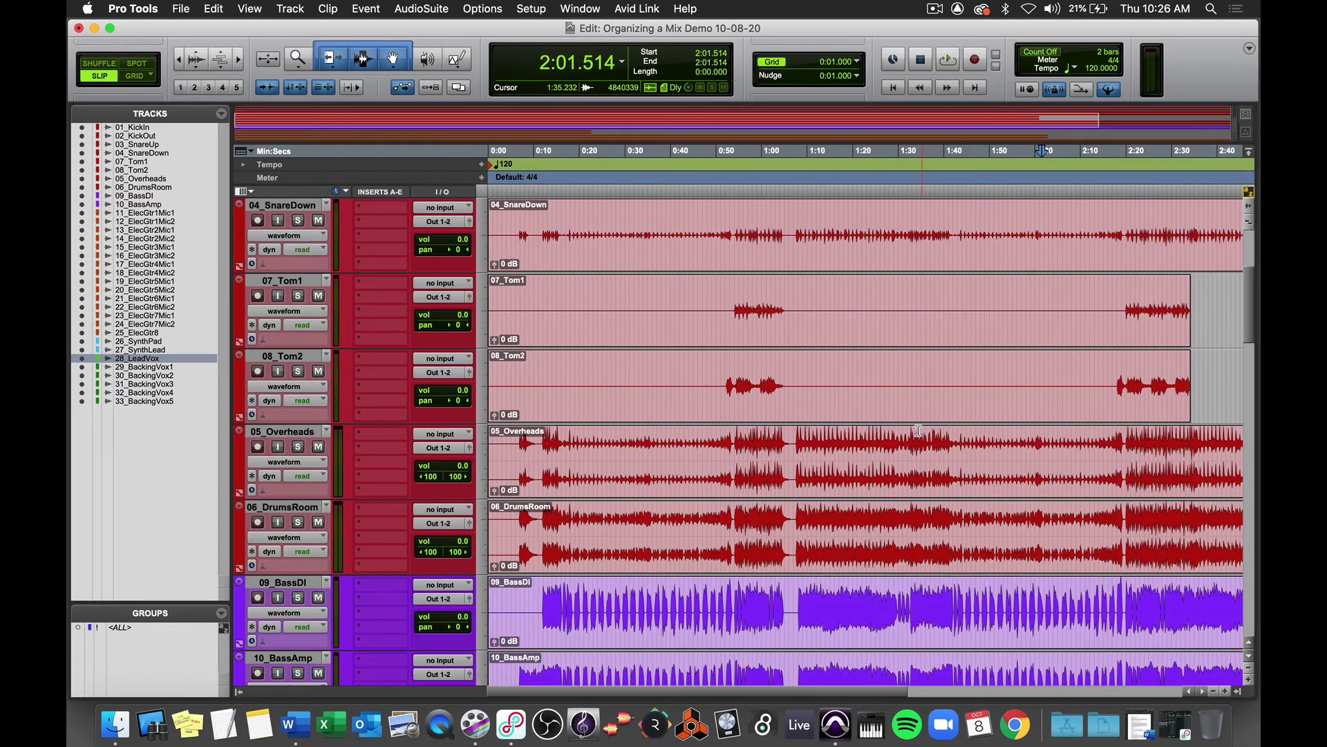
scroll(918, 430, down, 8)
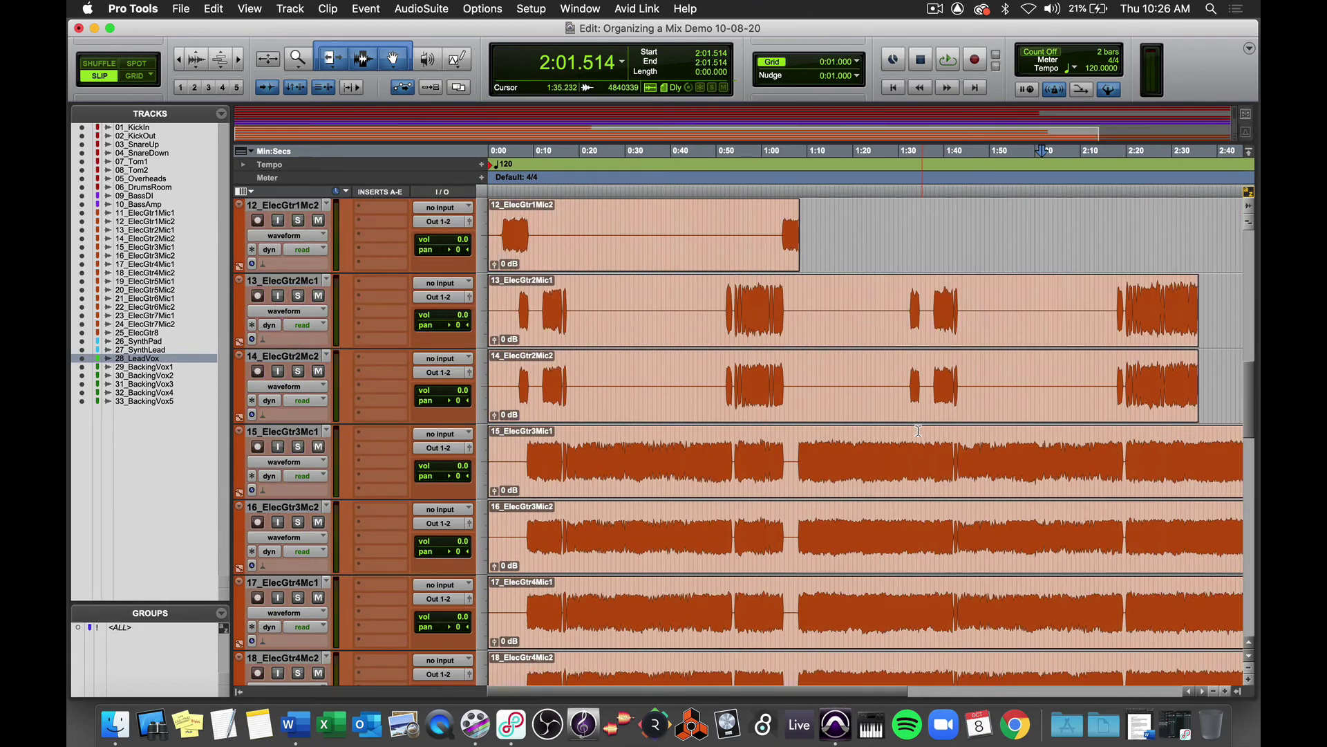
scroll(918, 430, down, 4)
scroll(918, 430, down, 2)
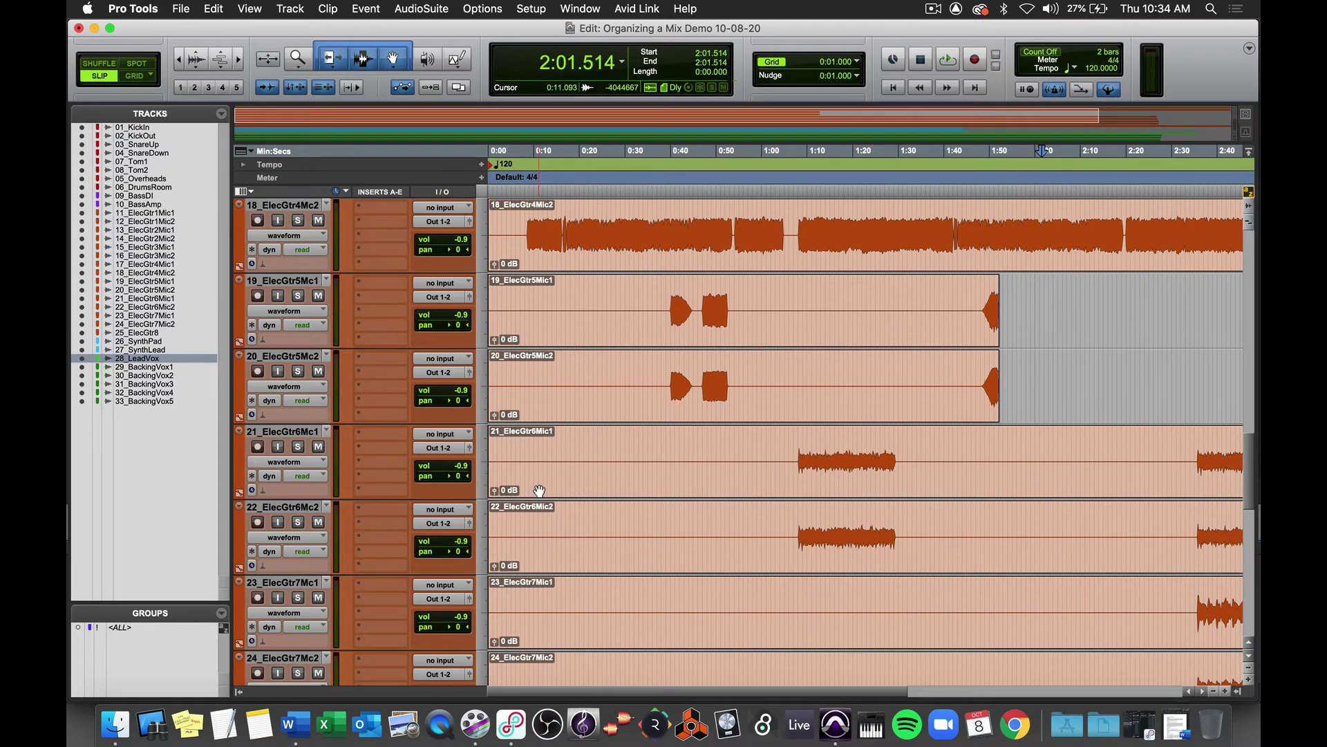
- Return to the Mix window and hide, then redisplay, the Tracks and Groups lists
key(super+equal)
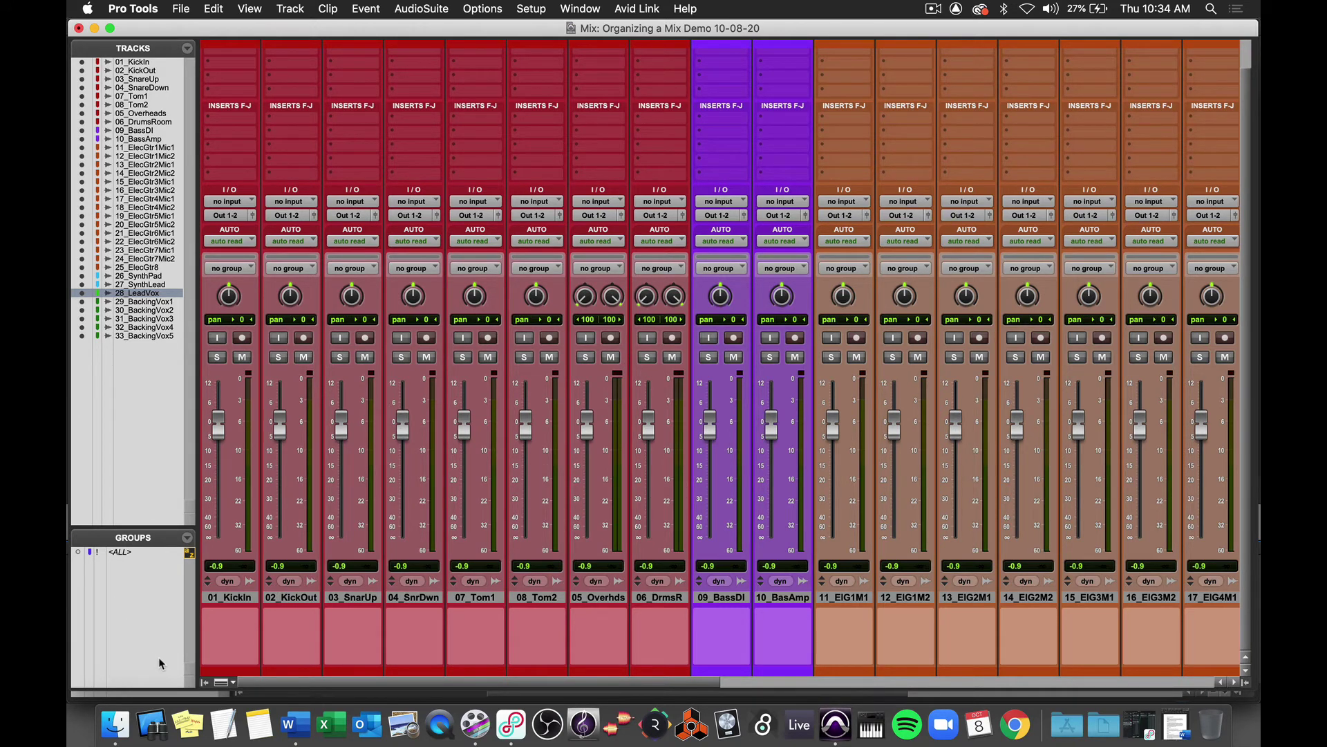
click(204, 682)
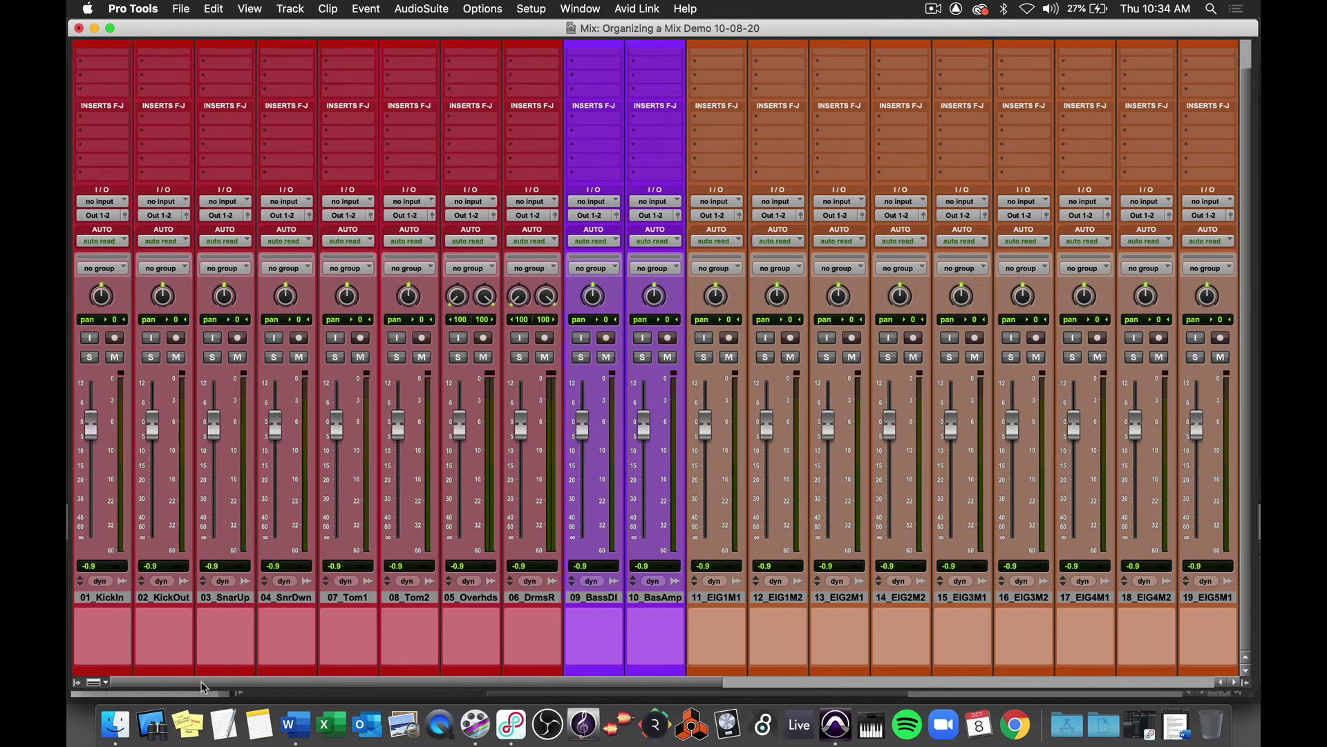
click(77, 683)
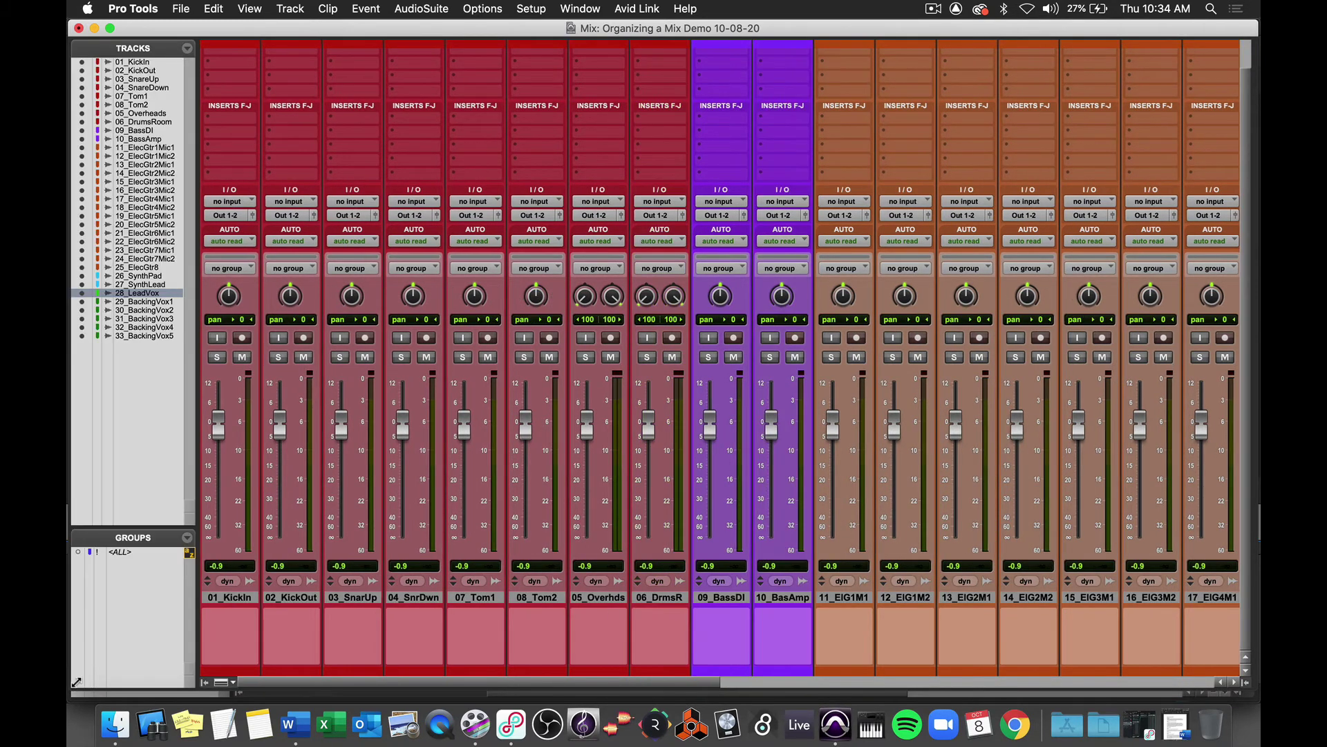
- Create a Mix/Edit group named Drums from the tracks 01_KickIn through 06_DrumsRoom
click(230, 599)
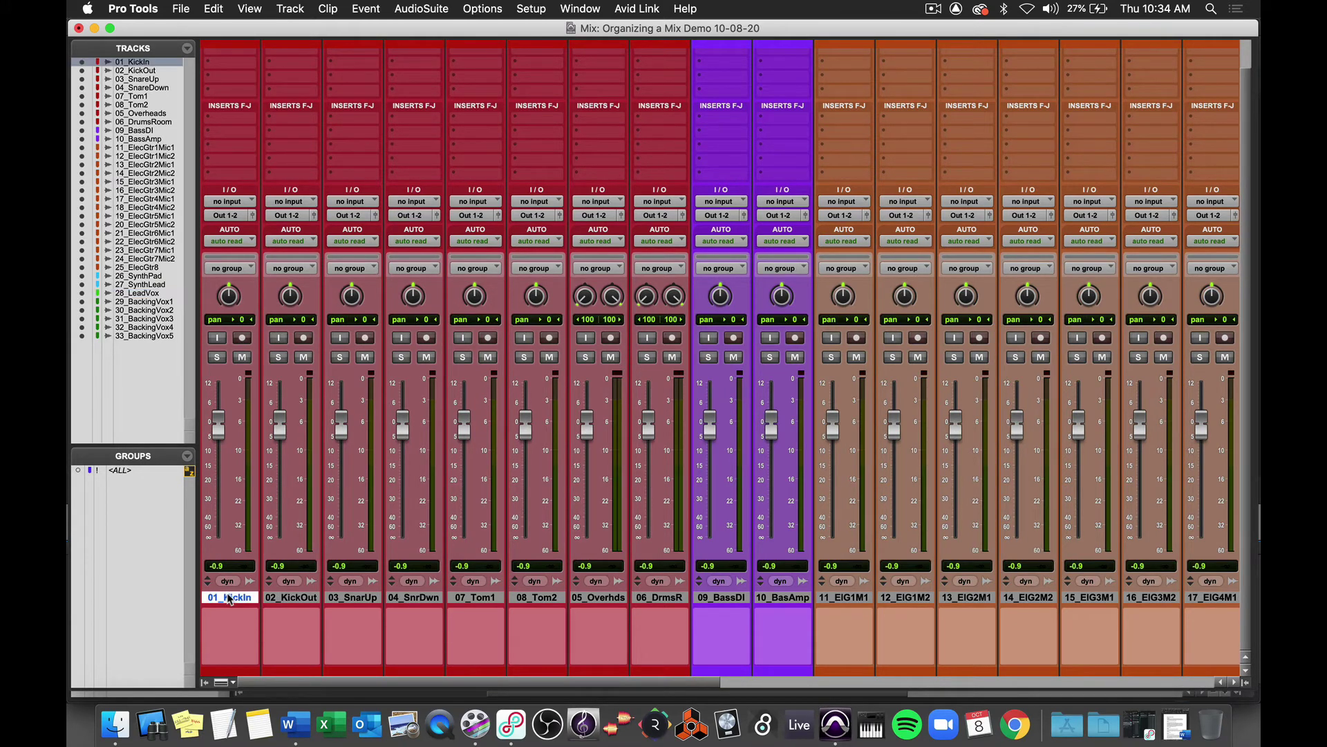
shift+click(660, 599)
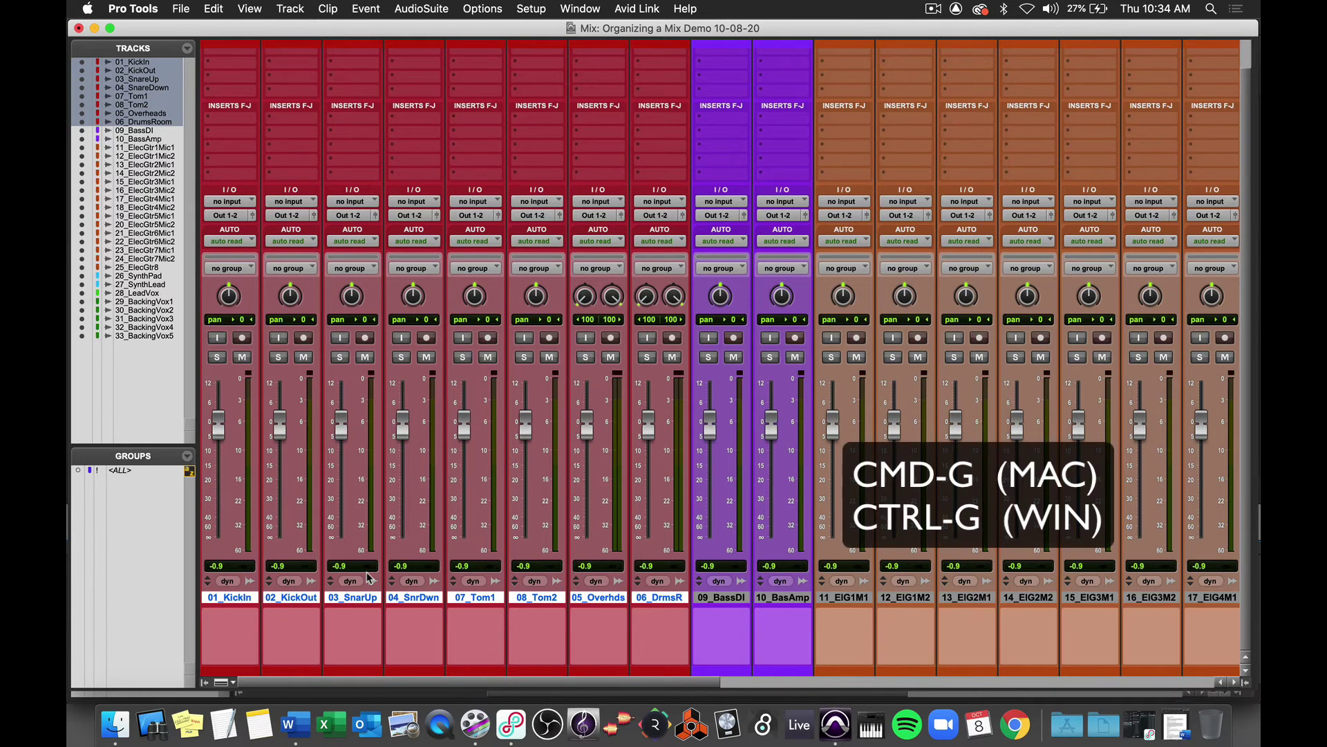
key(super+g)
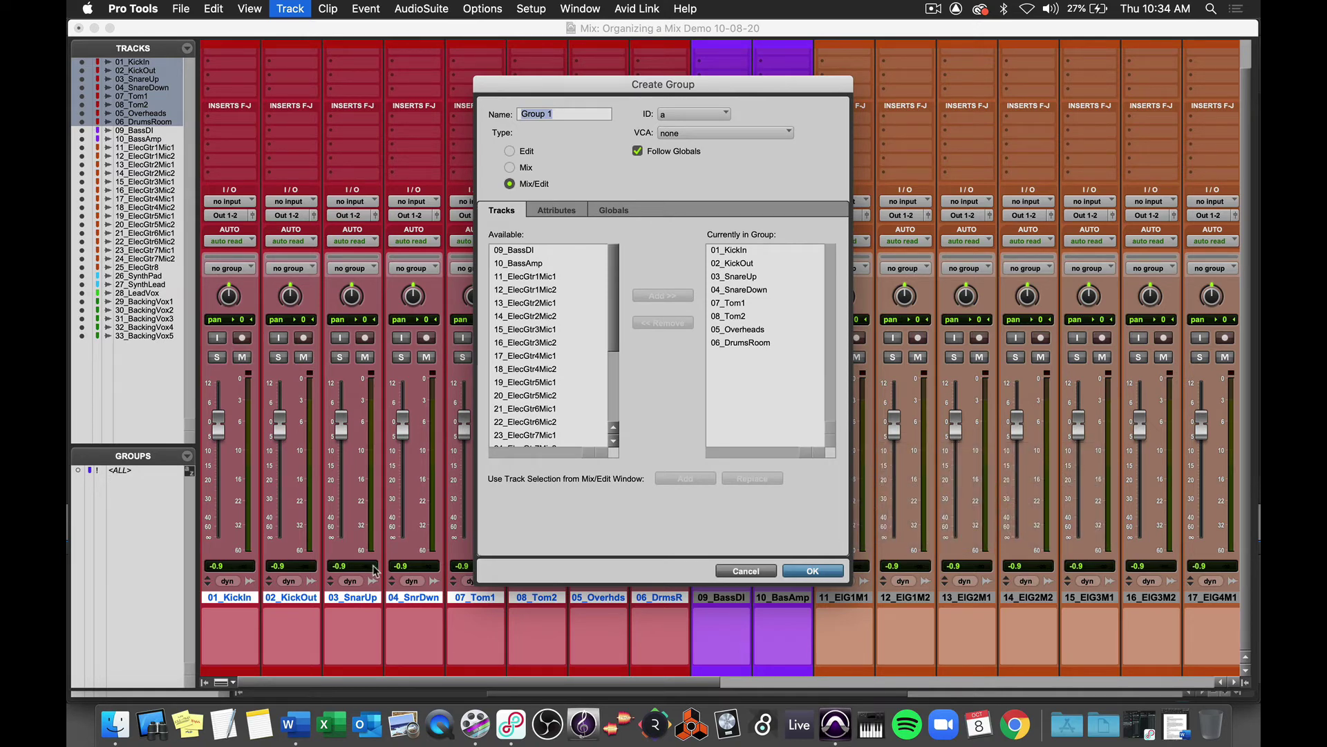
click(558, 207)
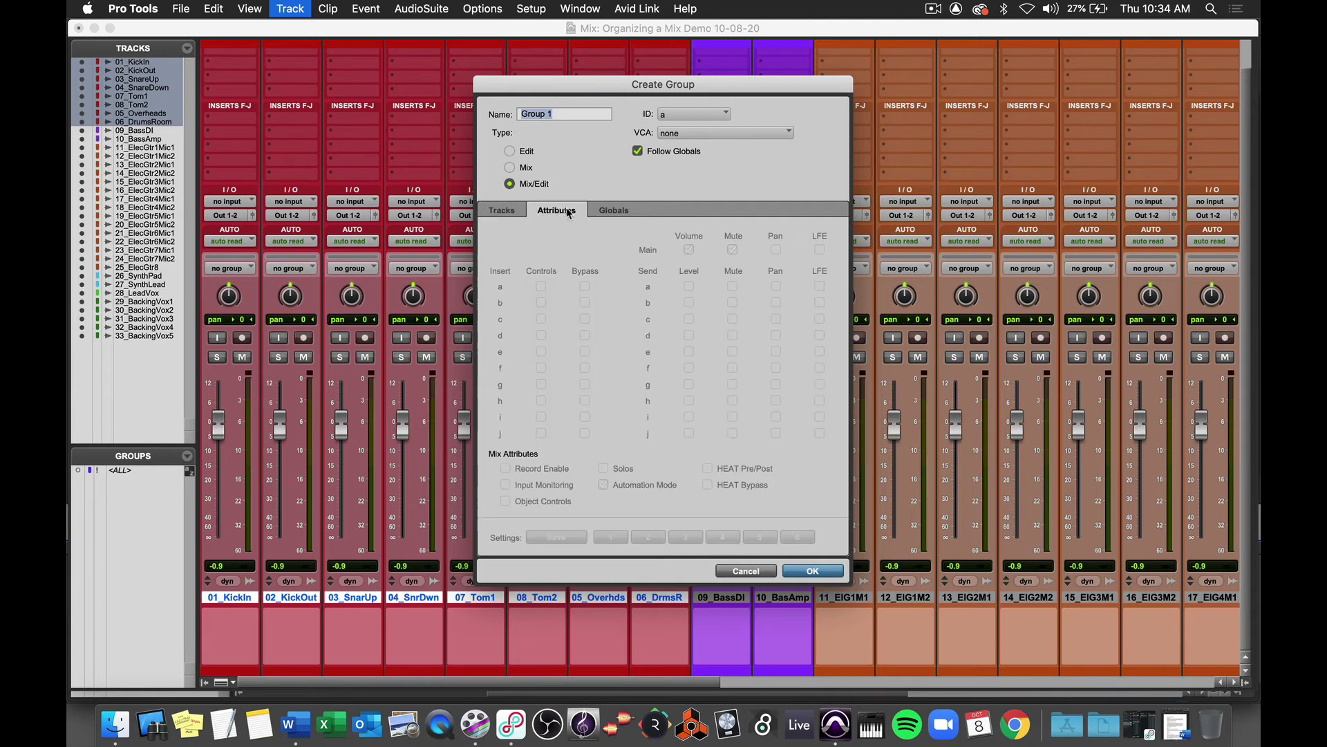
click(510, 214)
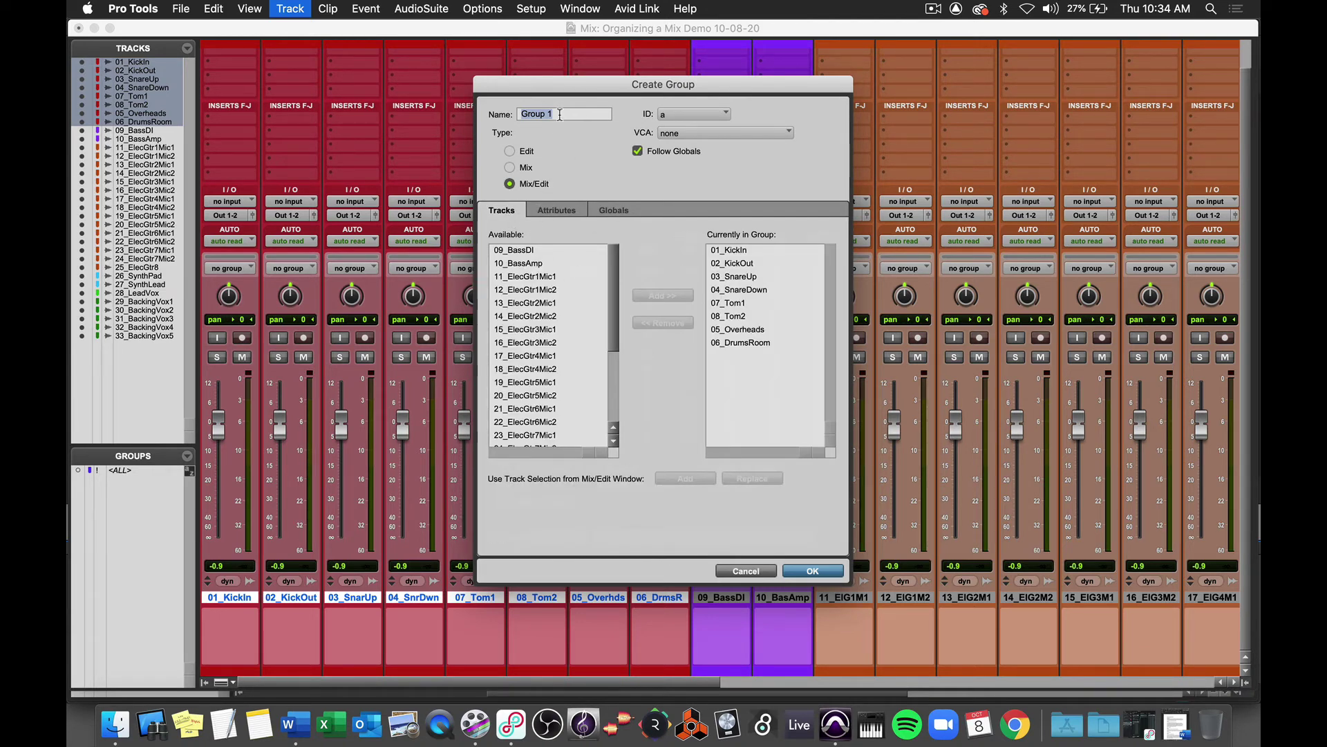
text(Drums)
click(797, 573)
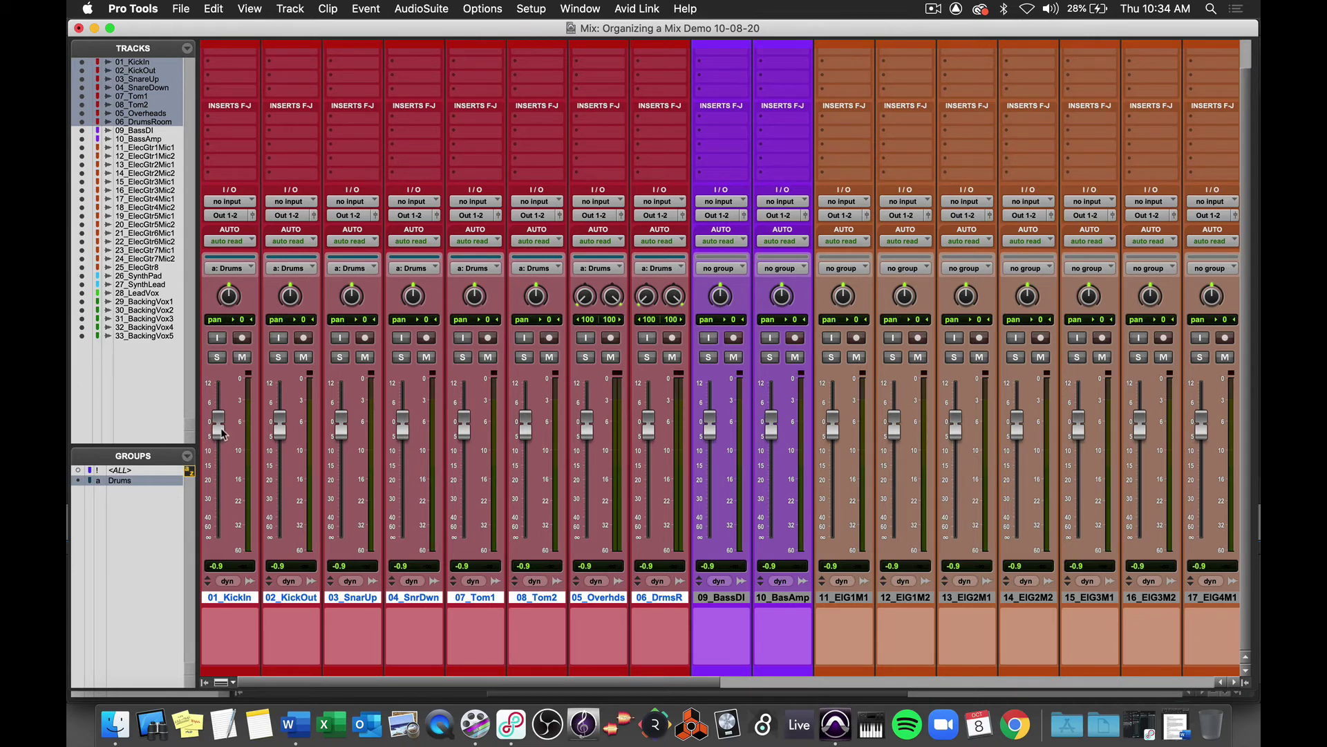
- Test the Drums group by raising its linked faders to +0.9 and toggling its solo and the group itself
mouse_move(221, 432)
mouse_down()
mouse_move(220, 470)
mouse_move(218, 417)
mouse_move(217, 429)
mouse_up()
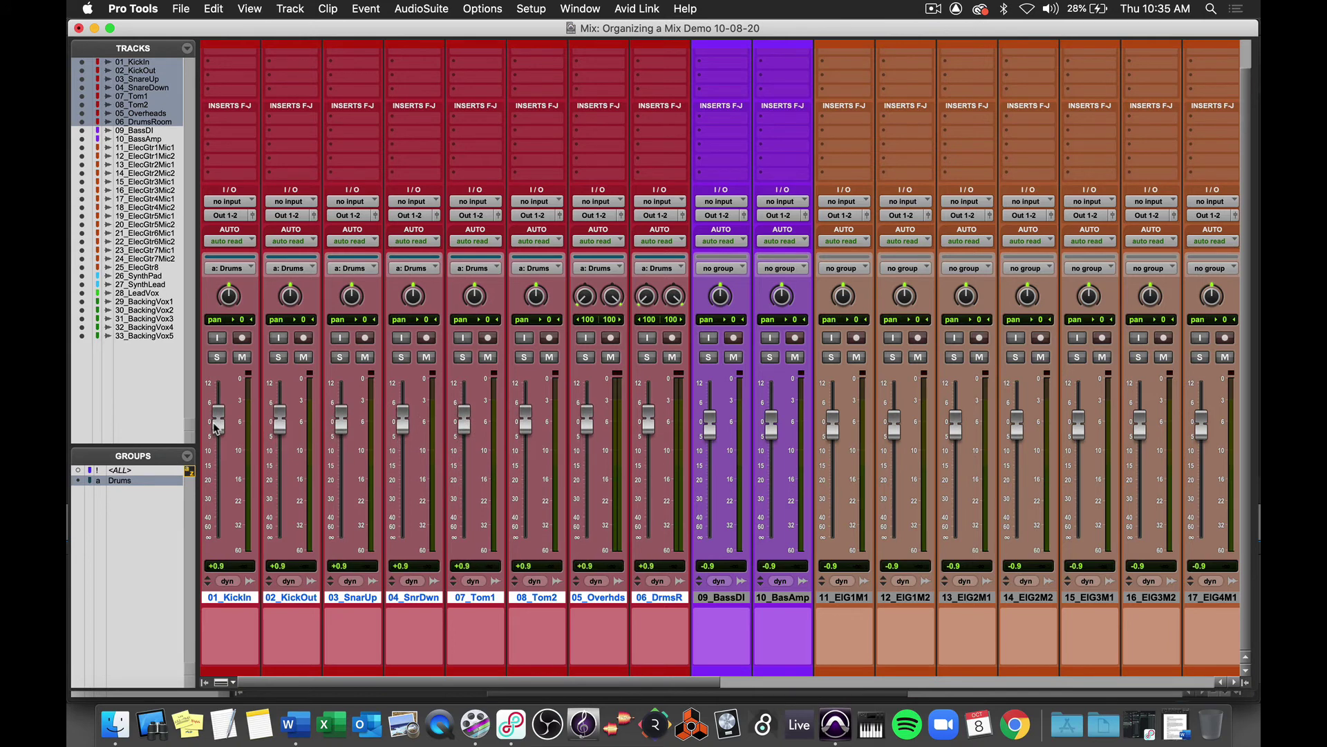
click(216, 358)
click(217, 357)
click(129, 482)
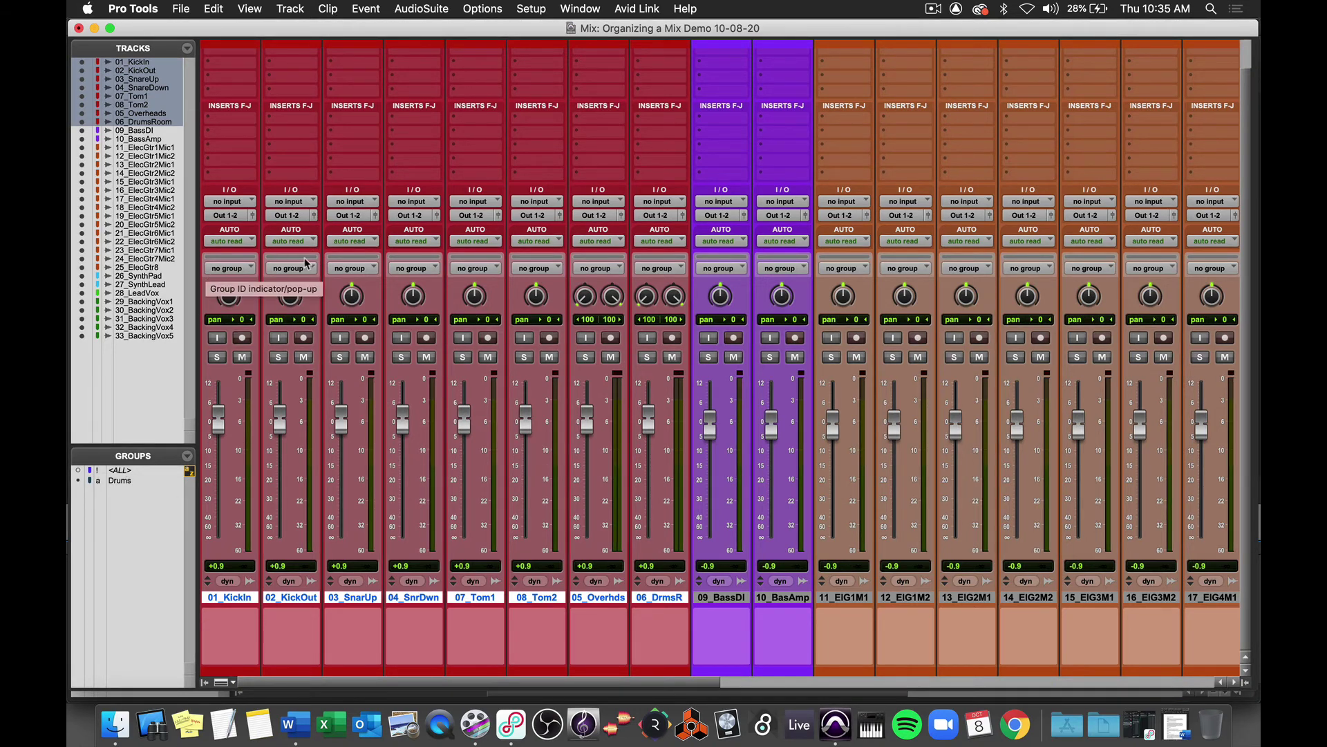
click(120, 481)
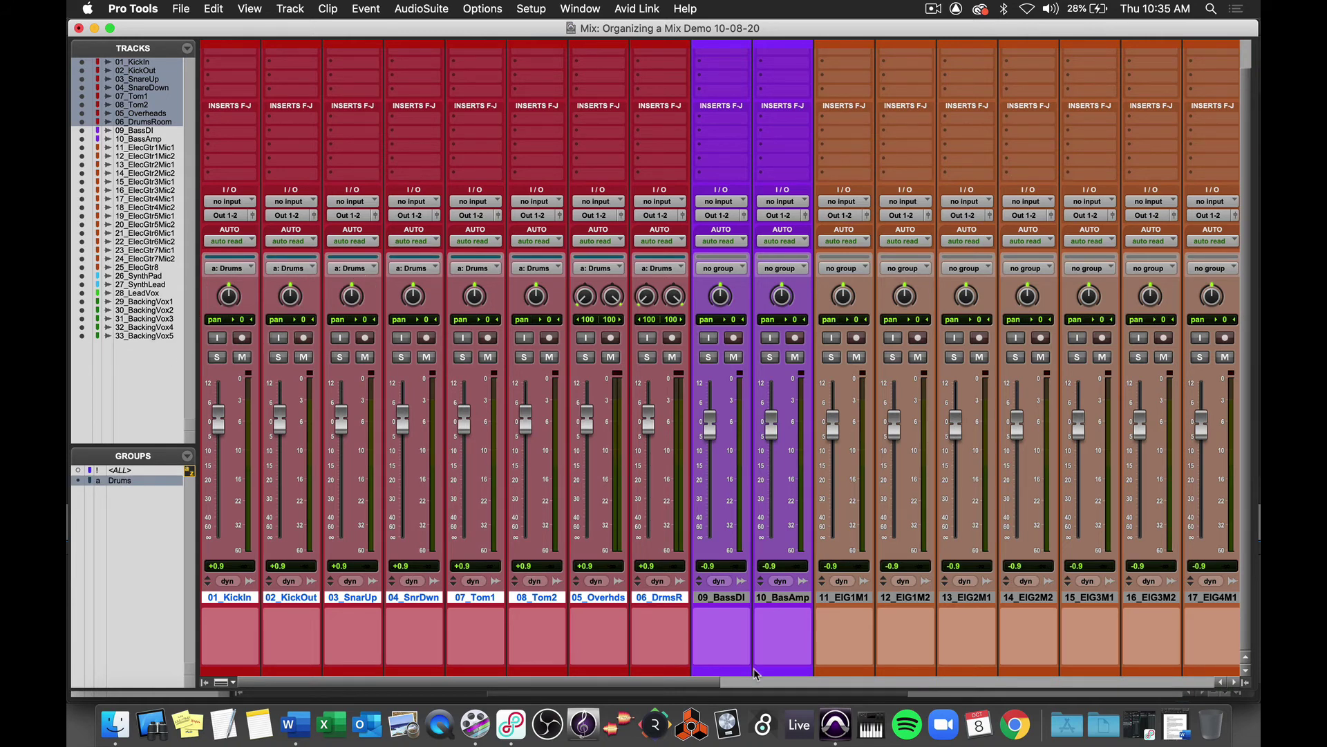
- Create a Mix/Edit group named Basses from the 09_BassDI and 10_BassAmp tracks
click(721, 598)
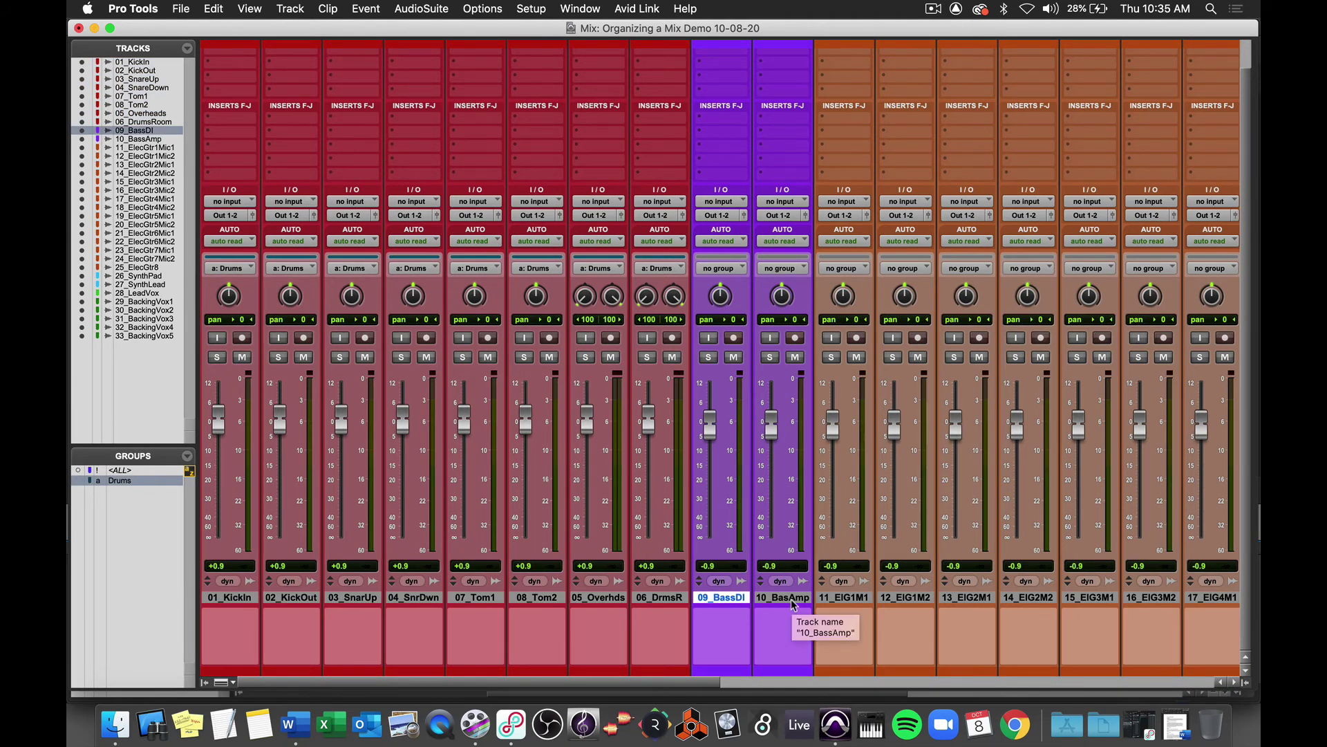
shift+click(791, 599)
key(super+g)
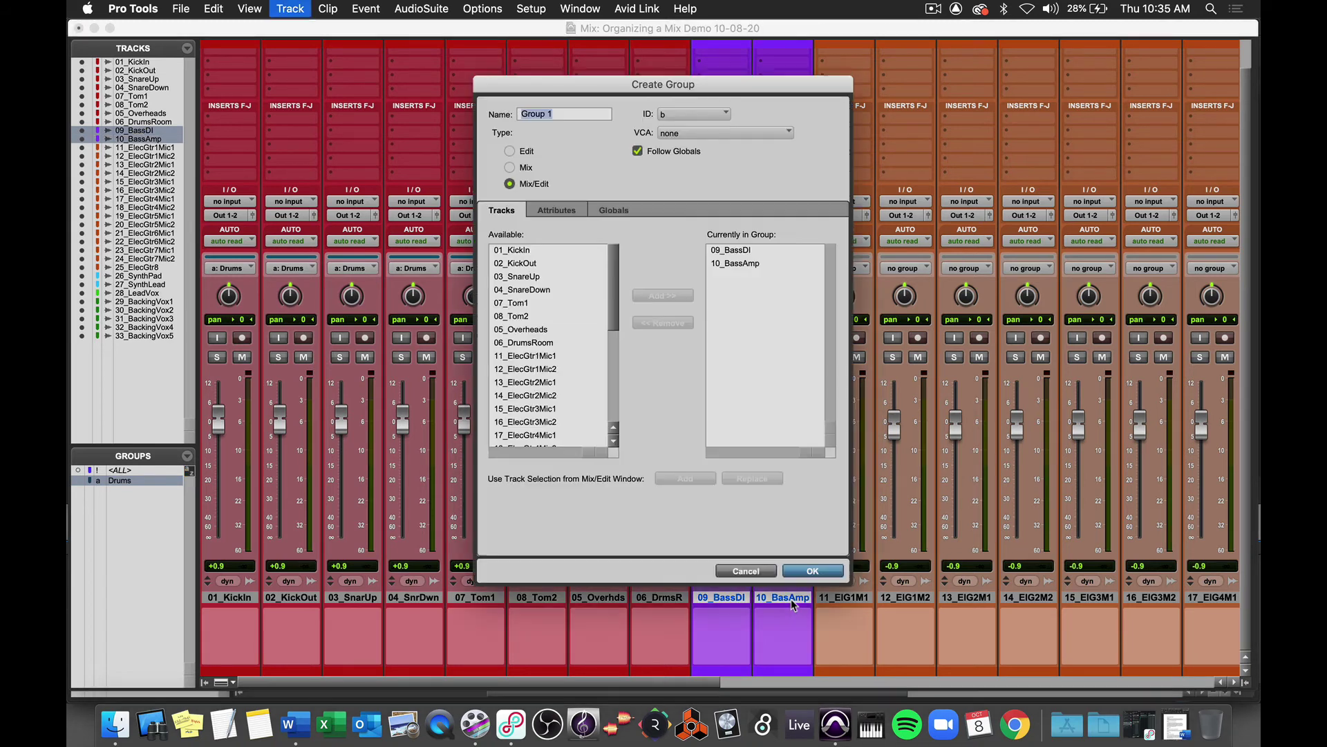
text(Basses)
key(Return)
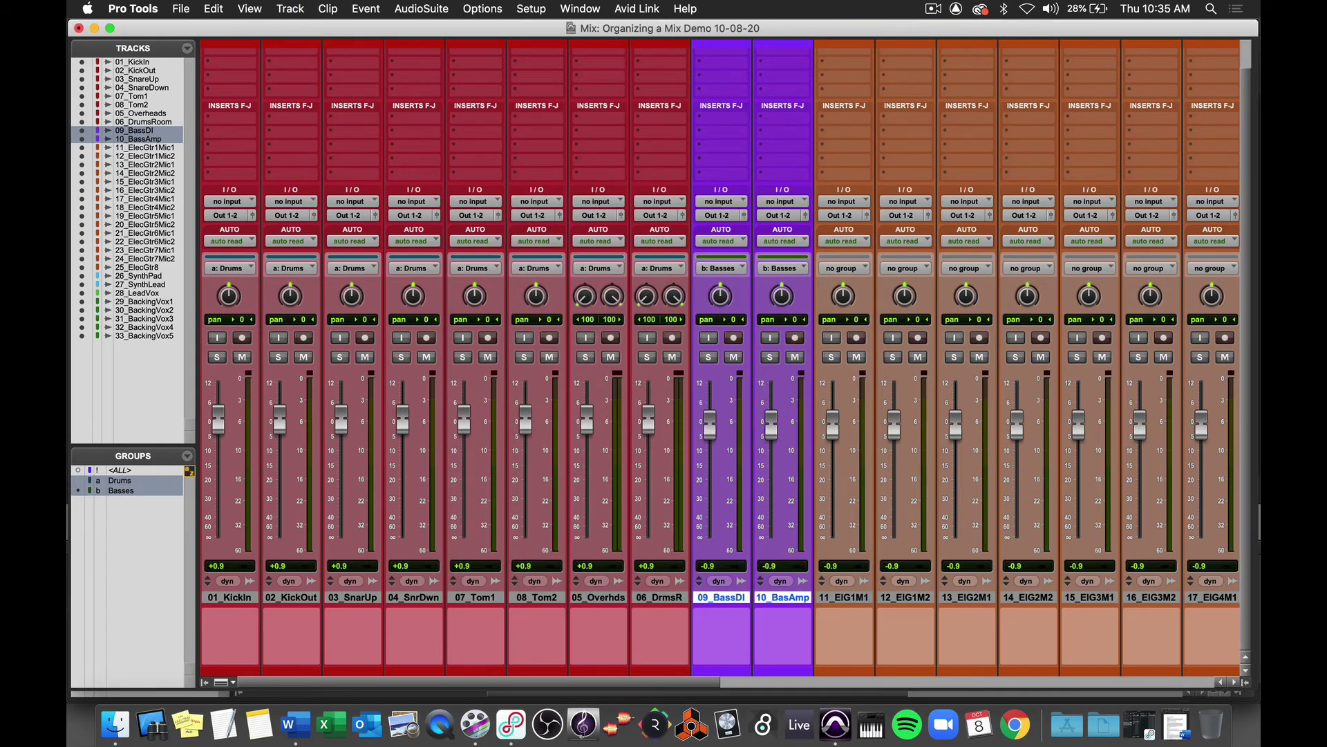
- Create a Mix/Edit group named GTRS from the tracks 11_ElecGtr1Mic1 through 25_ElecGtr8
click(852, 597)
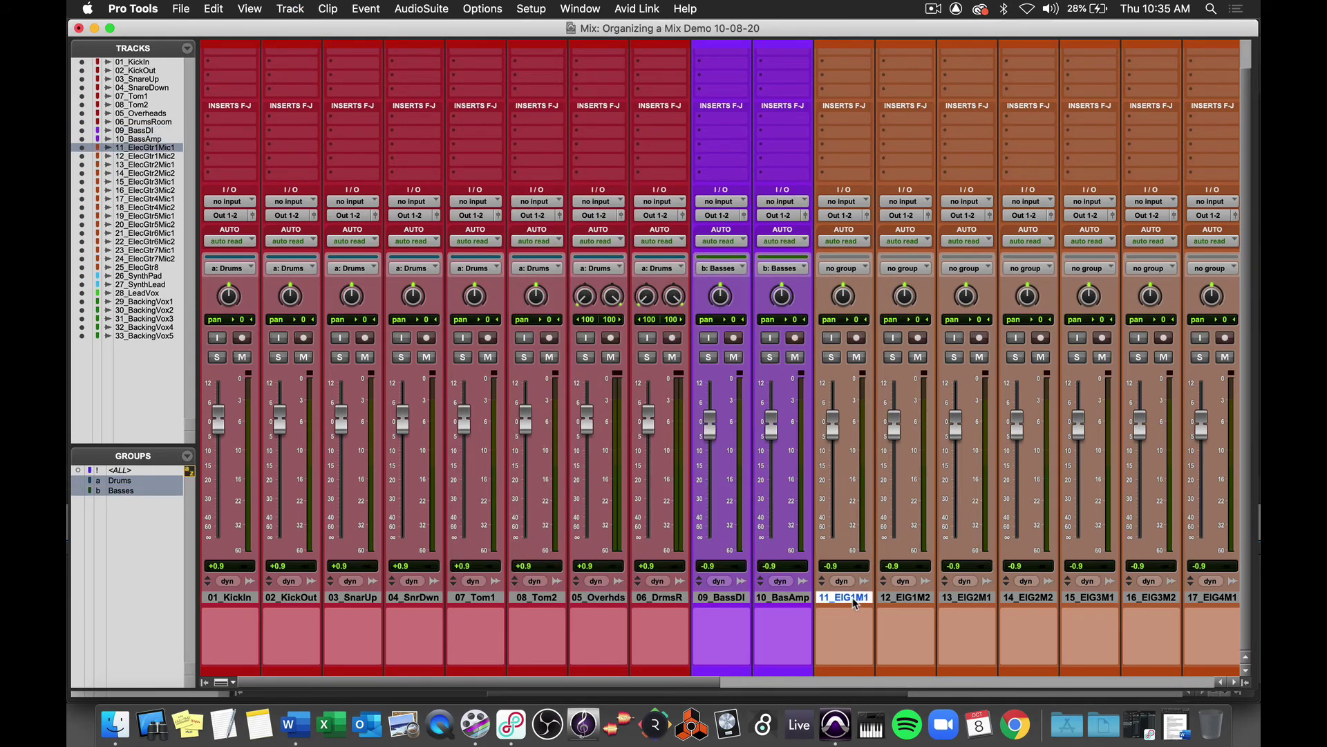
scroll(852, 597, right, 15)
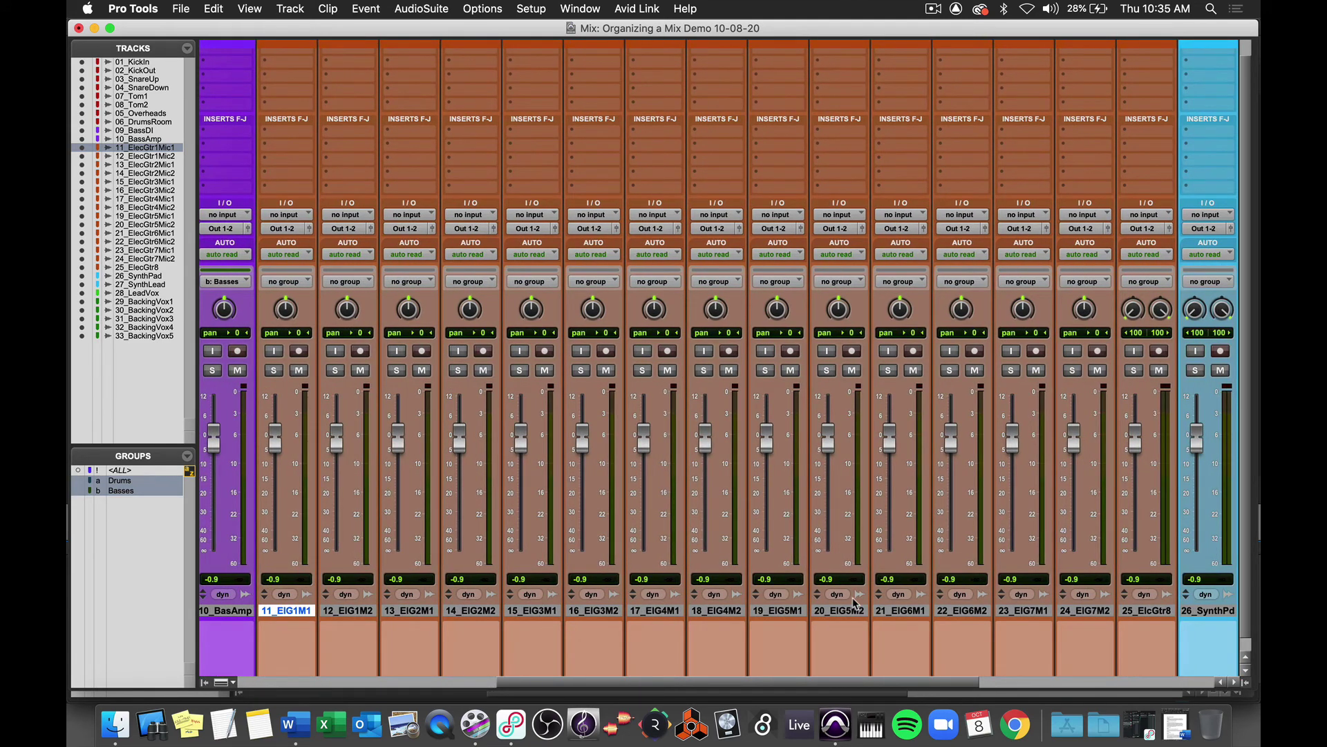
shift+click(1147, 611)
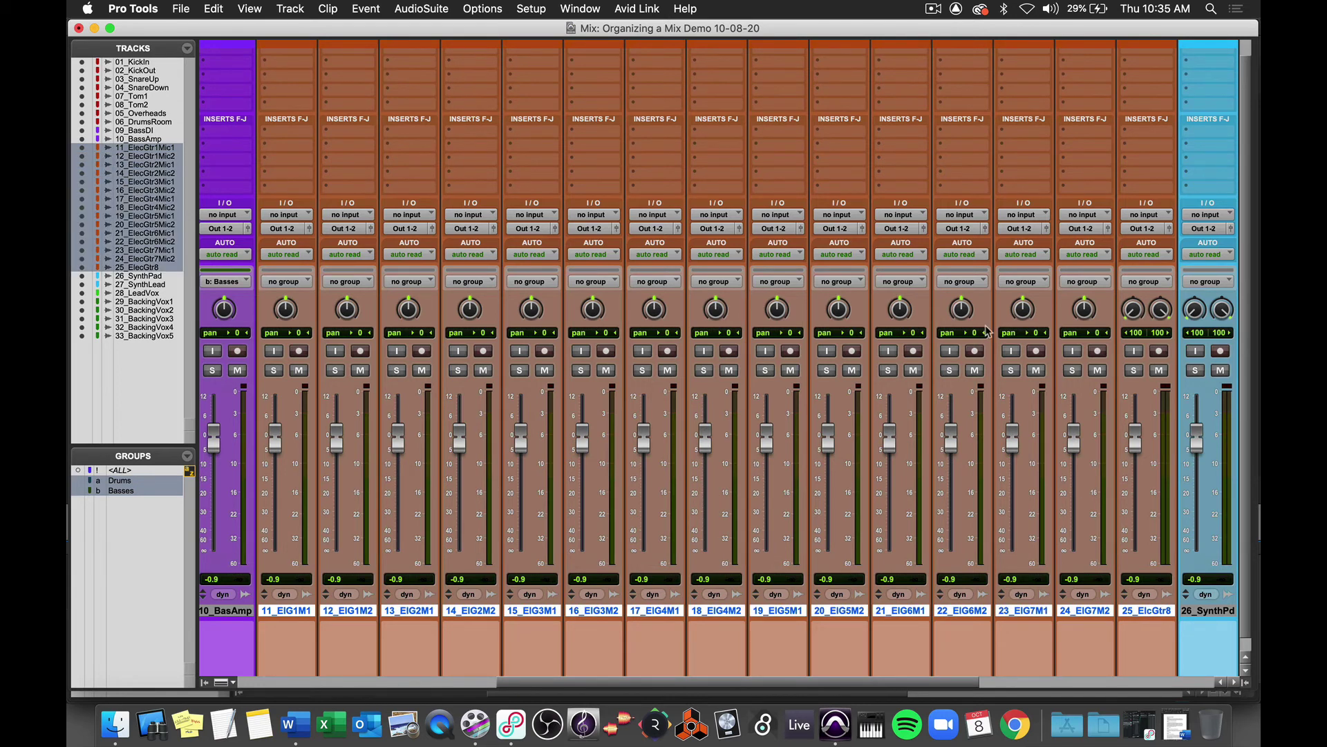
key(super+g)
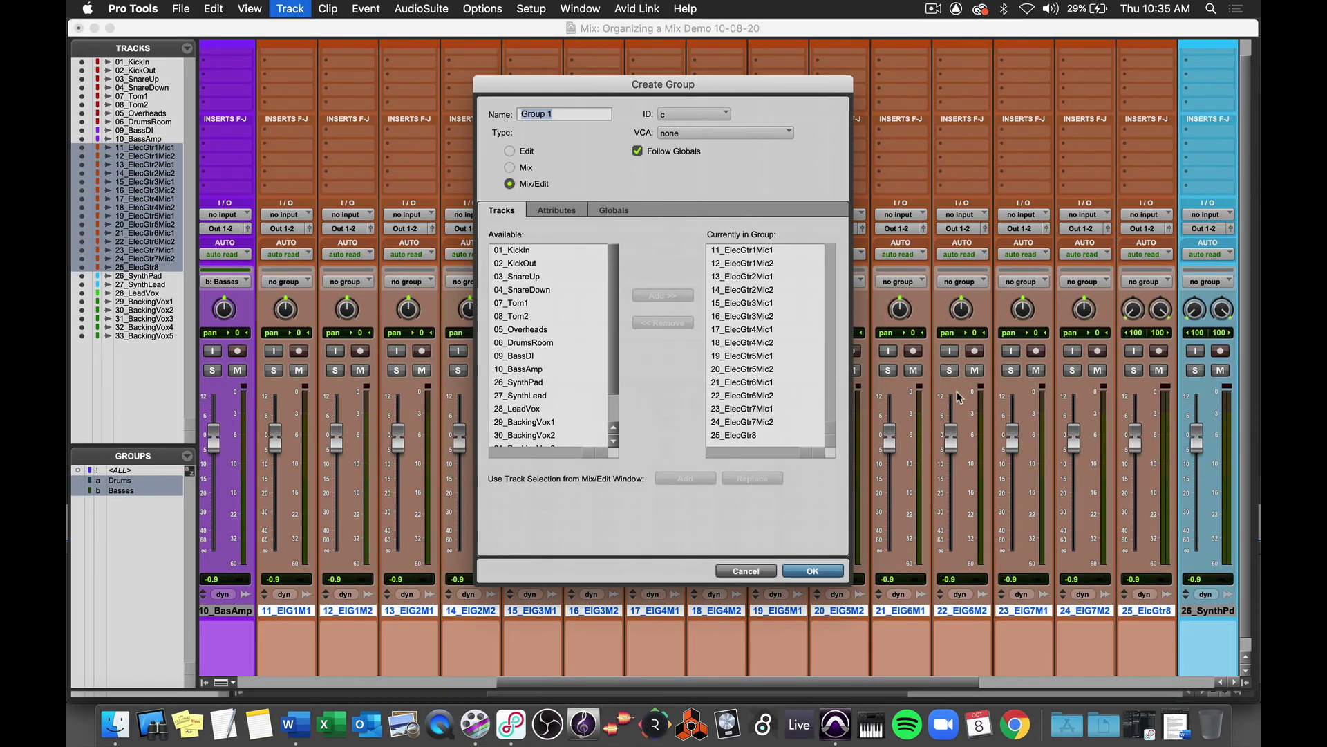
text(GTRS)
key(Return)
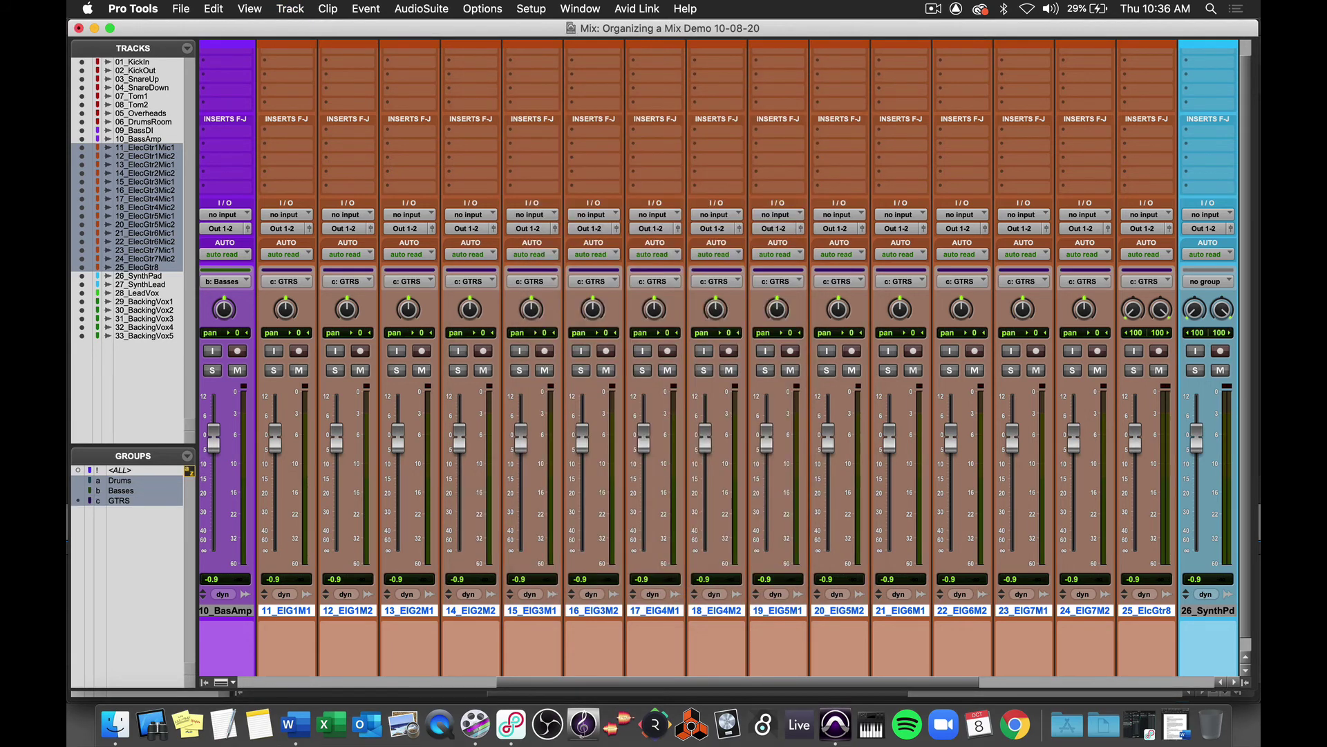
- Create a Mix/Edit group named Synths from the 26_SynthPad and 27_SynthLead tracks
scroll(1075, 497, right, 10)
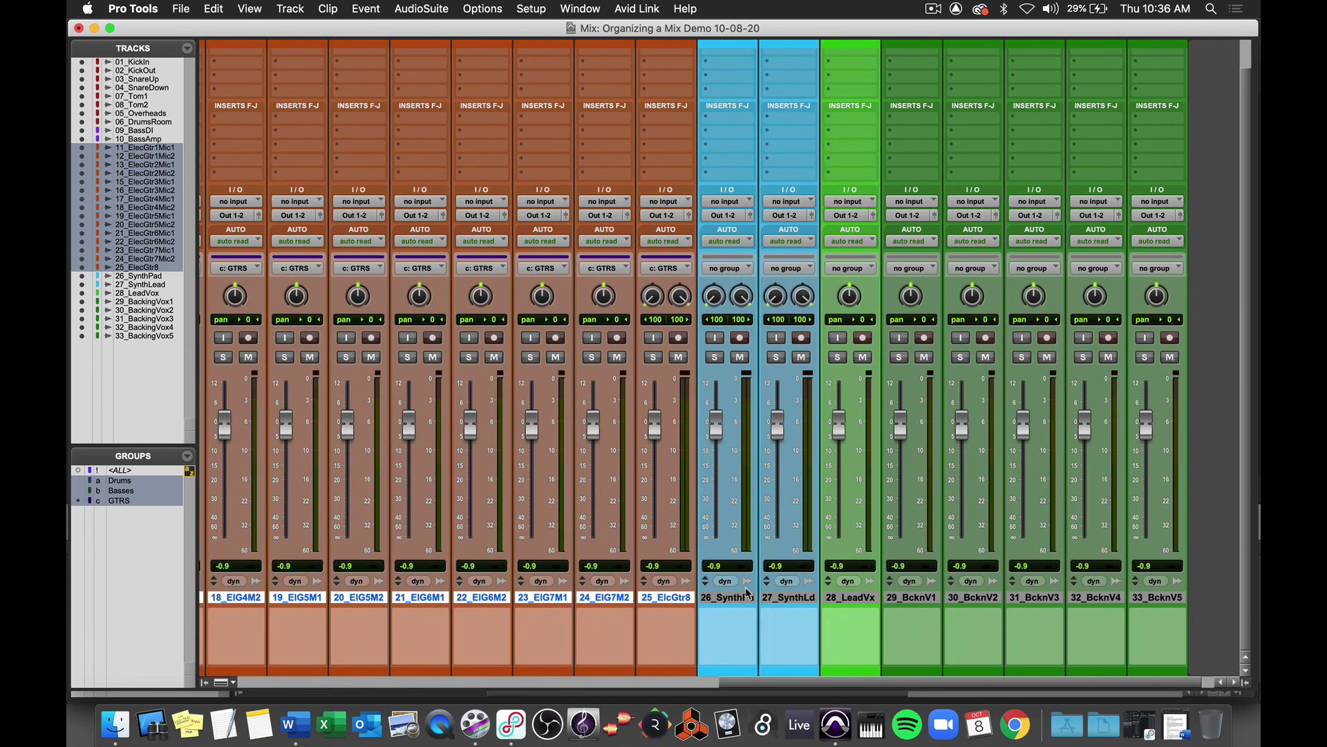
click(737, 601)
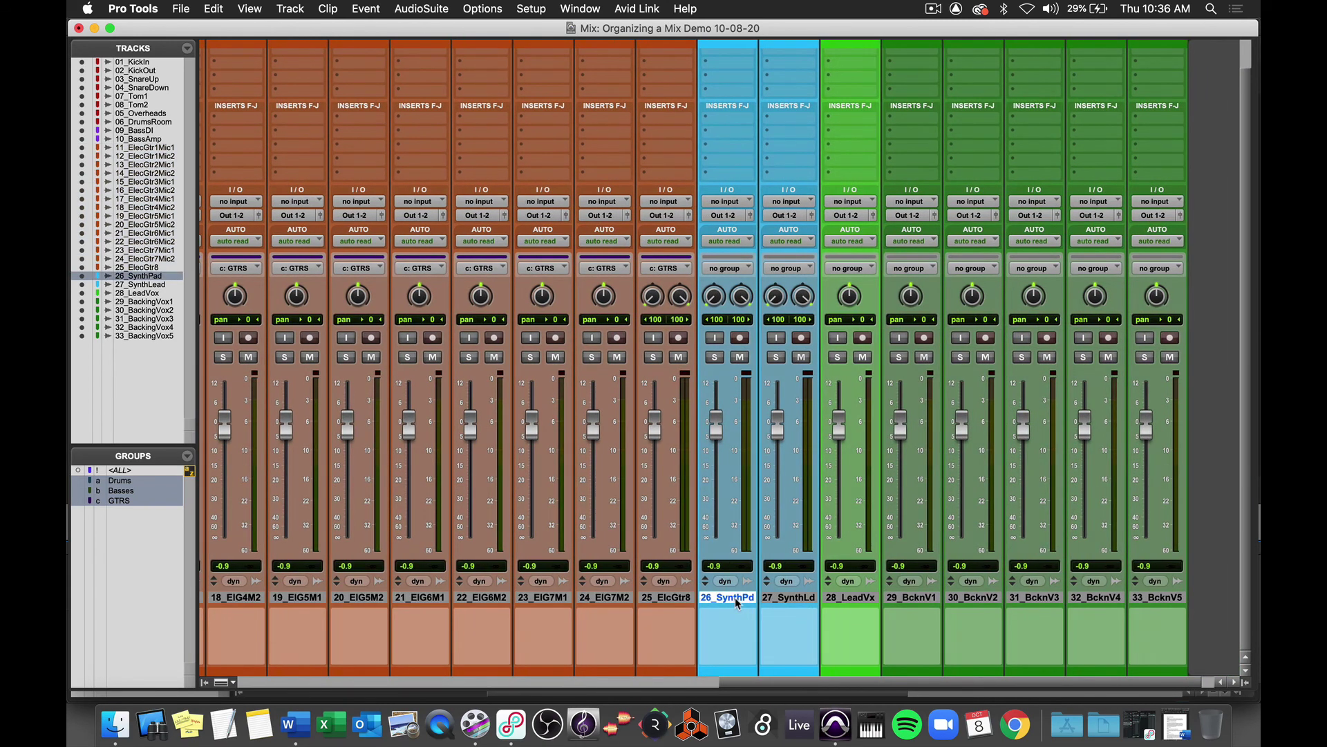
shift+click(801, 600)
key(super+g)
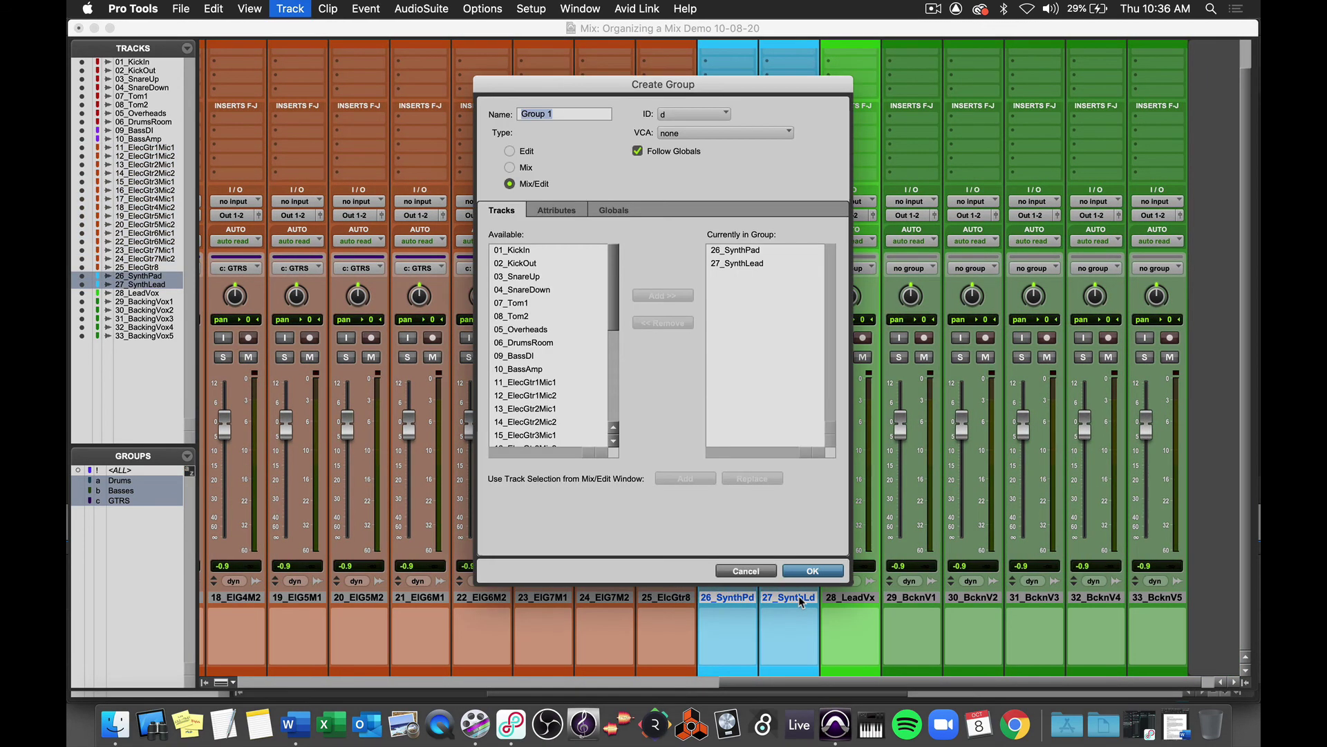
text(Synths)
key(Return)
- Create a Mix/Edit group named Vox from the tracks 28_LeadVox through 33_BackingVox5
click(856, 599)
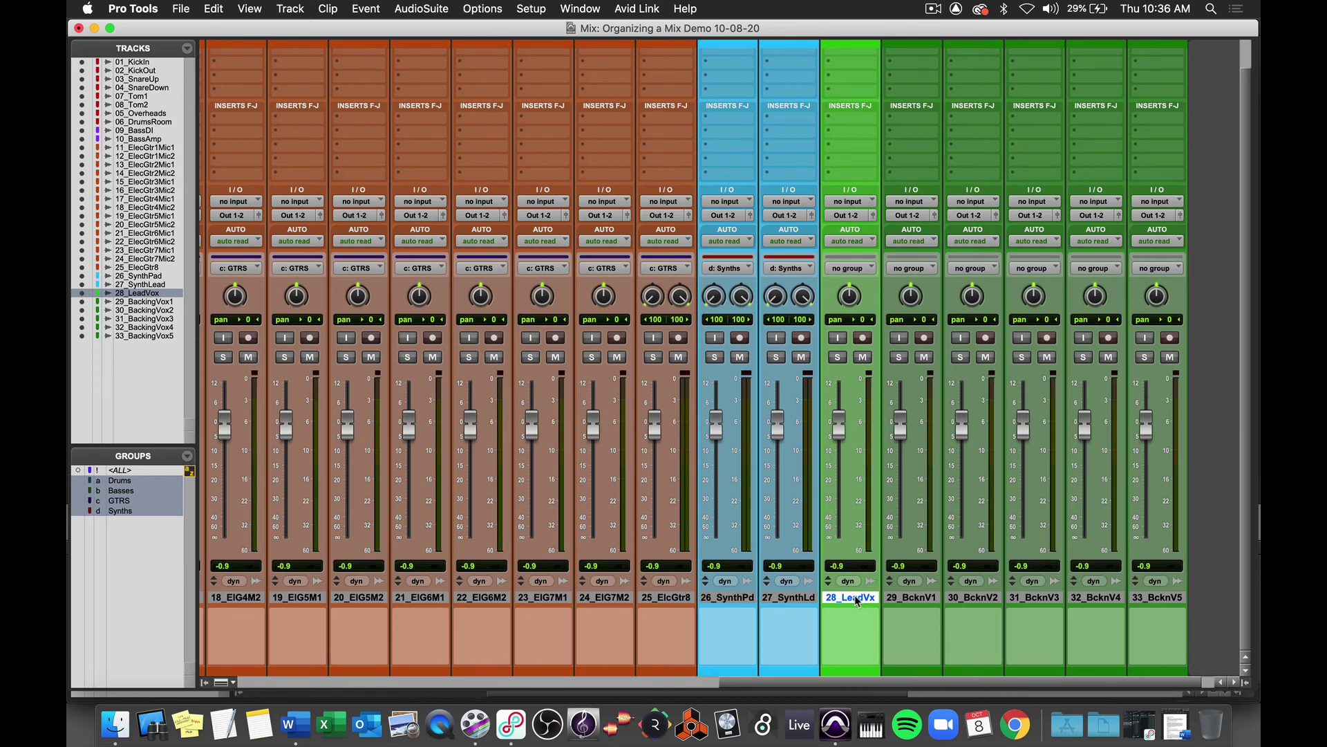
shift+click(1160, 598)
key(super+g)
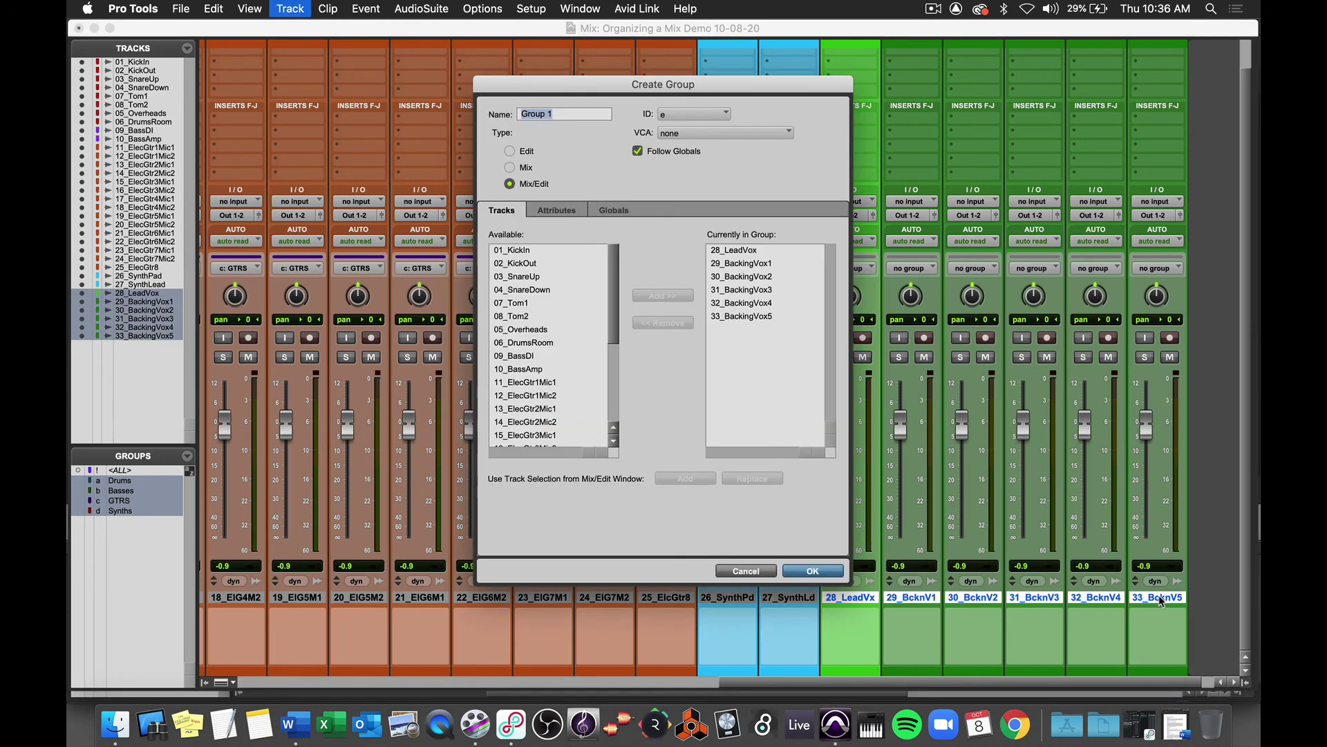
text(Vox)
key(Return)
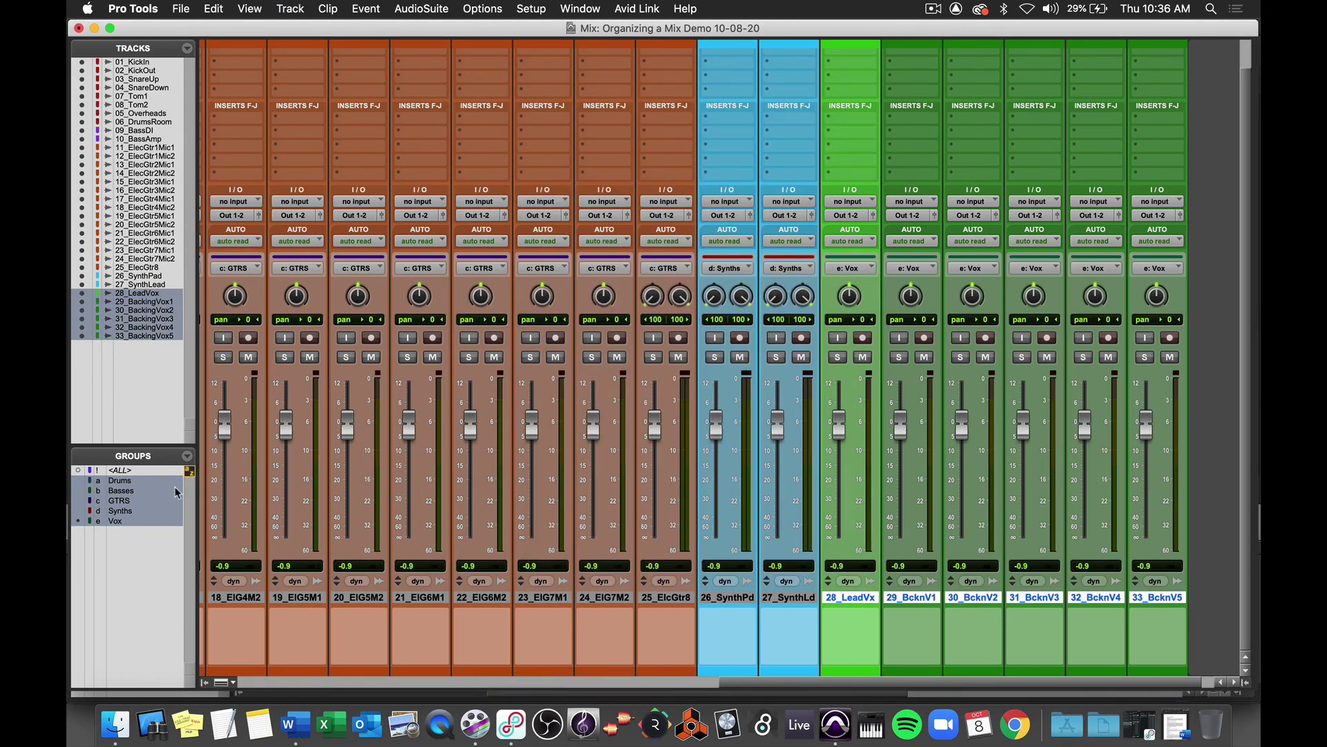
- Test the GTRS group by raising its linked faders to -0.4 and toggling its solo and mute on and off
drag(286, 430, 290, 425)
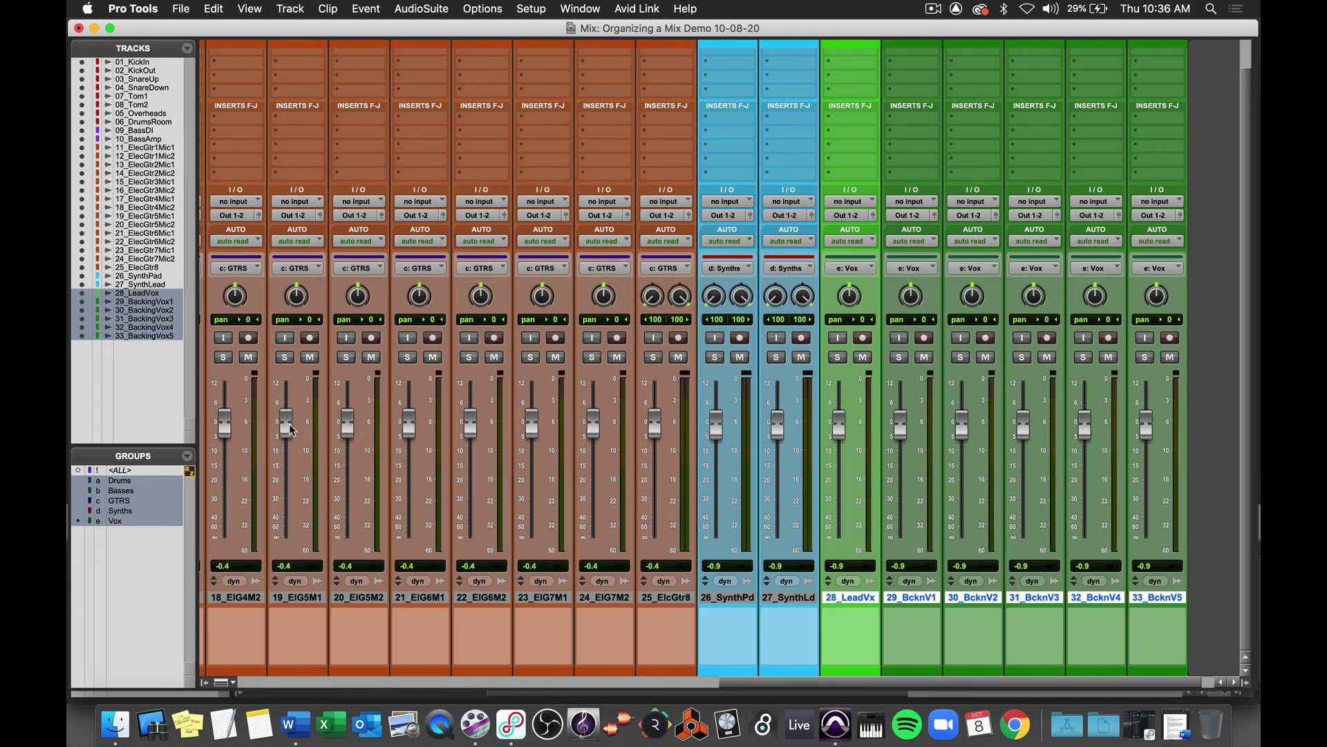
click(347, 356)
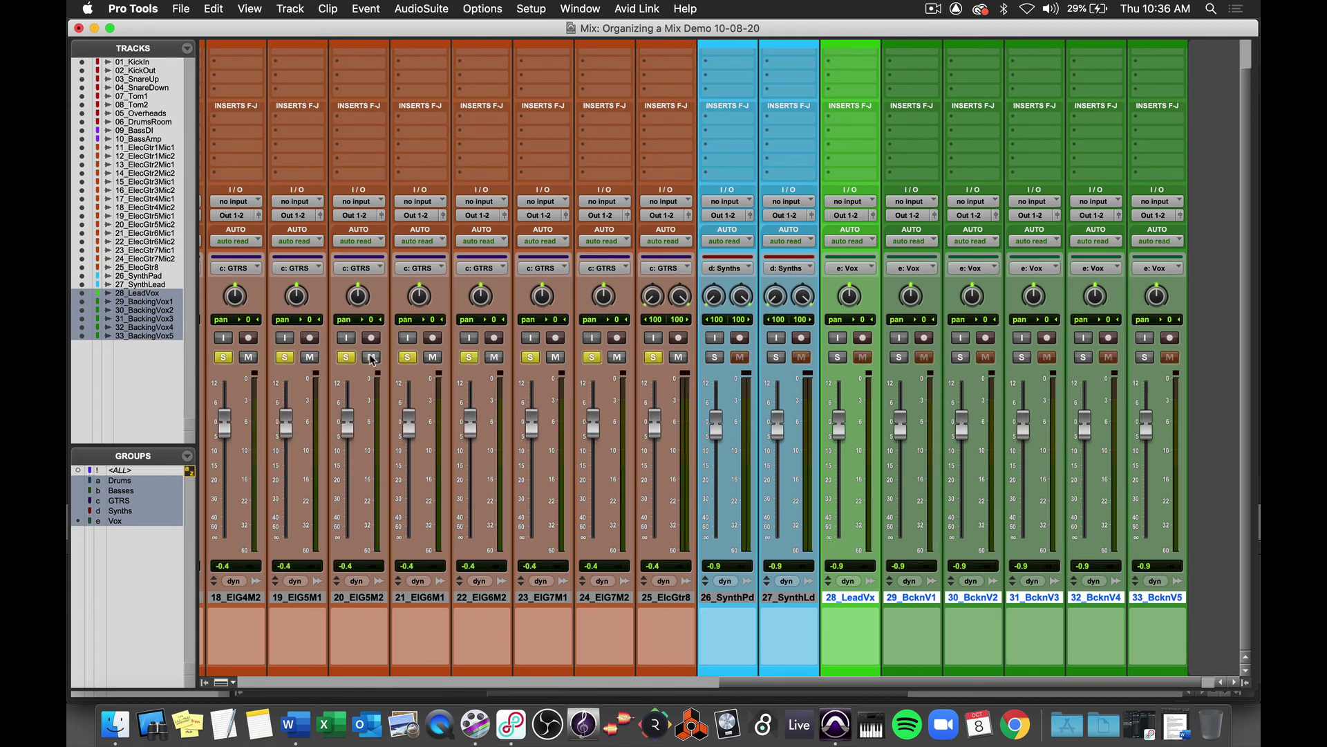
click(372, 357)
click(372, 357)
click(346, 357)
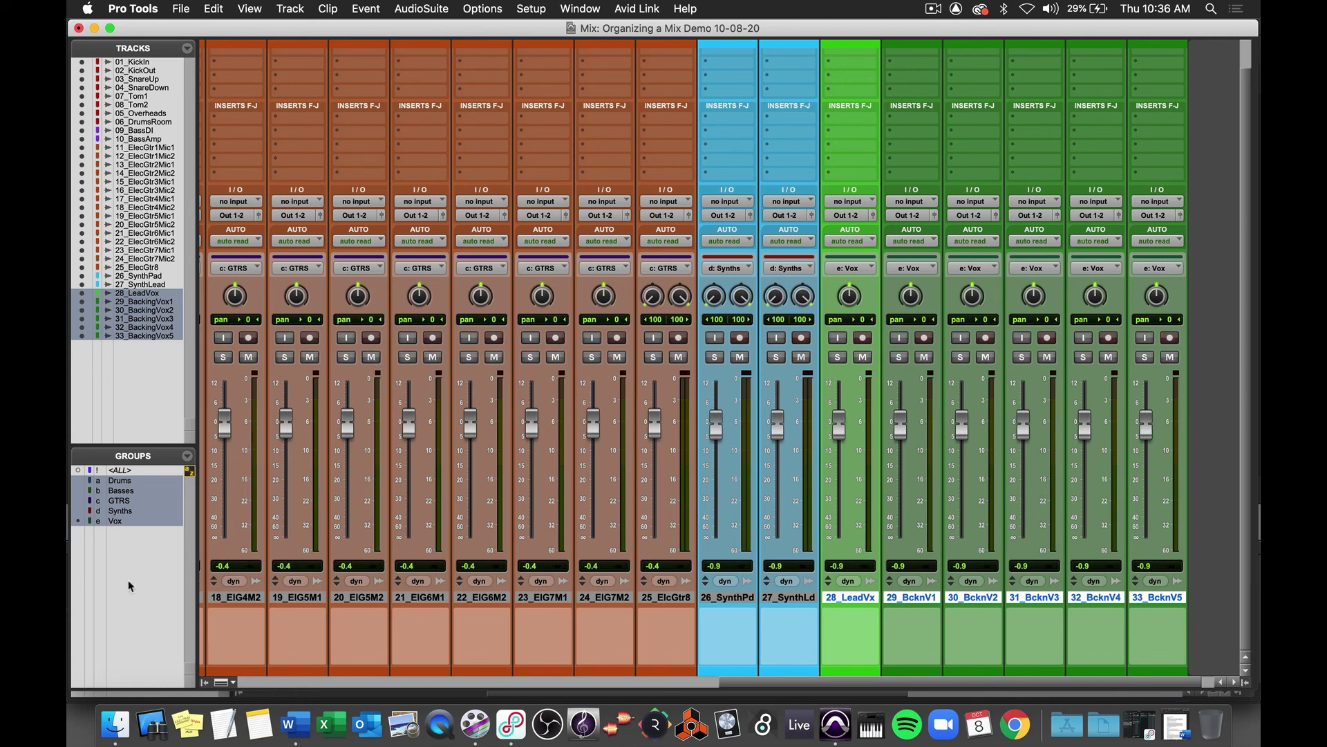
- Deactivate the Vox, Synths and GTRS groups in the session
click(119, 521)
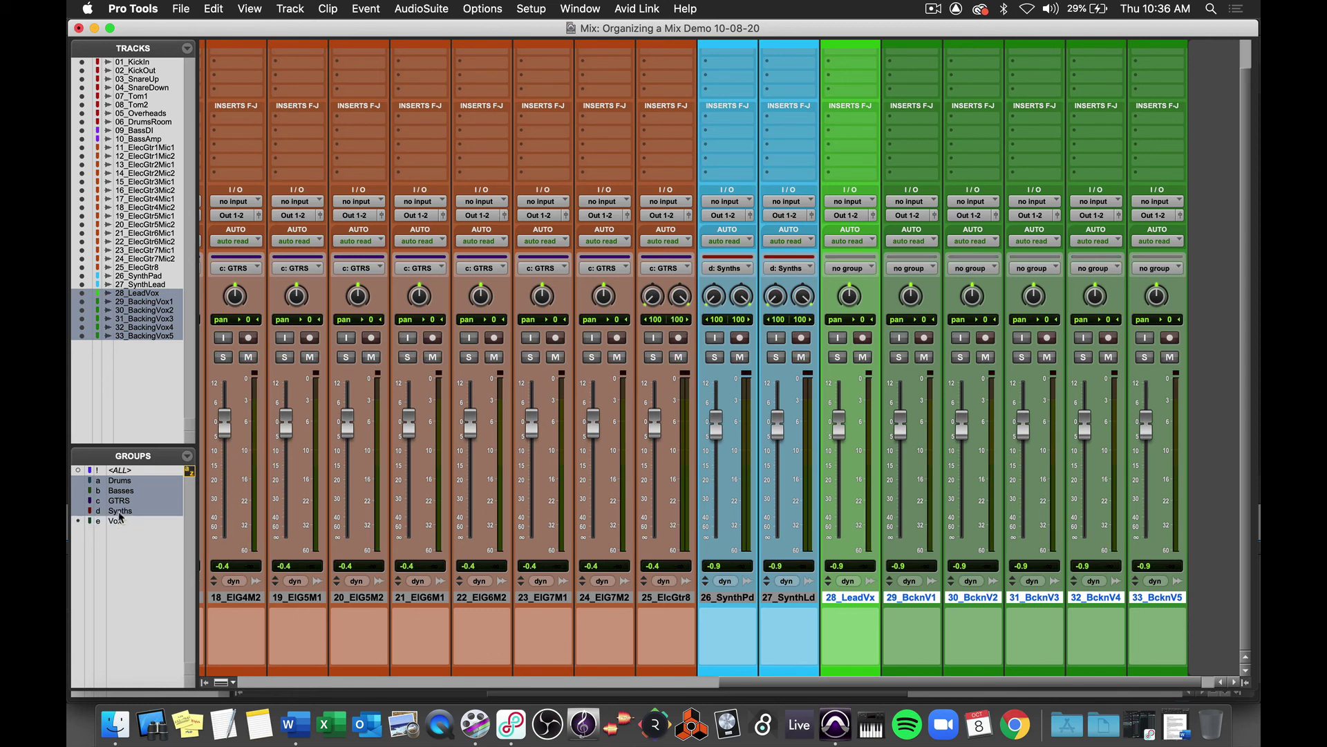
click(118, 511)
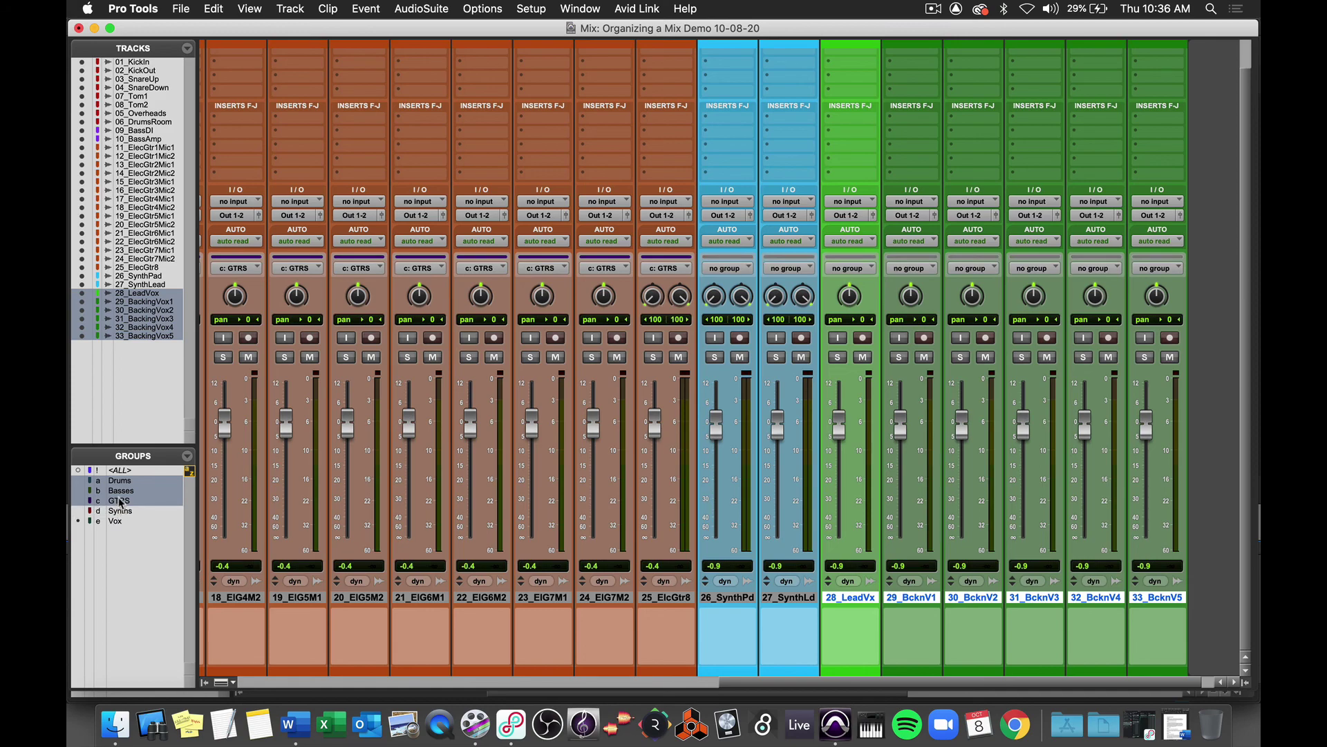
click(119, 500)
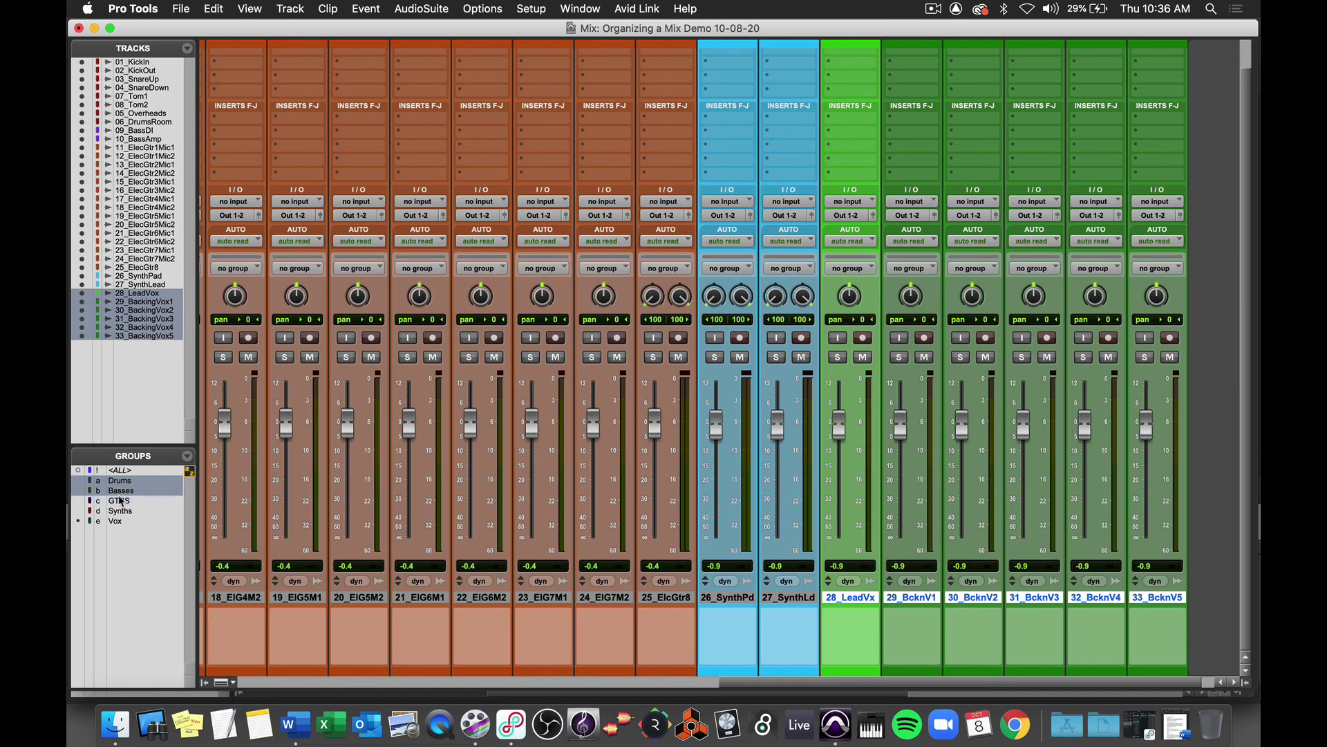